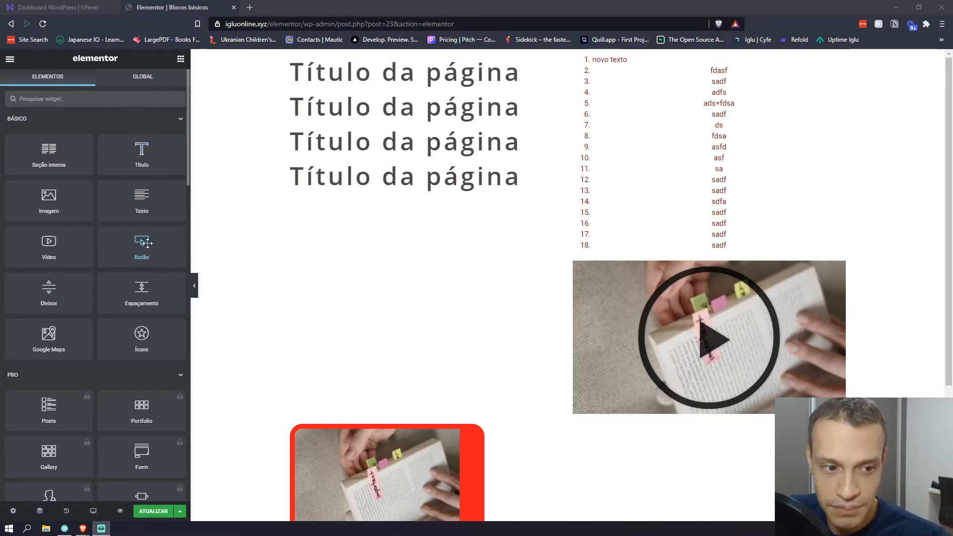
# Add a Botão widget below the page titles and delete the titles, numbered text, video and image widgets from the page
pyautogui.moveTo(147, 243); pyautogui.dragTo(371, 191)
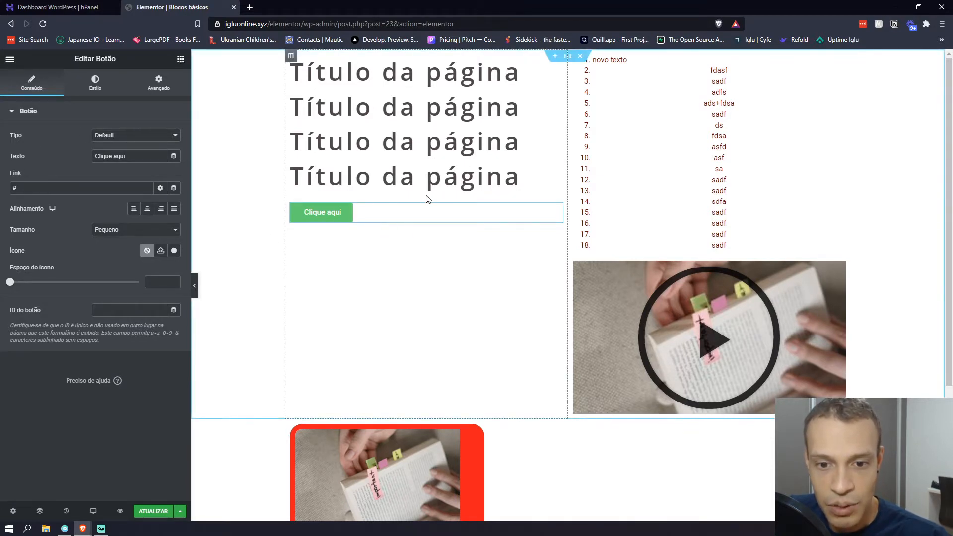
pyautogui.rightClick(463, 131)
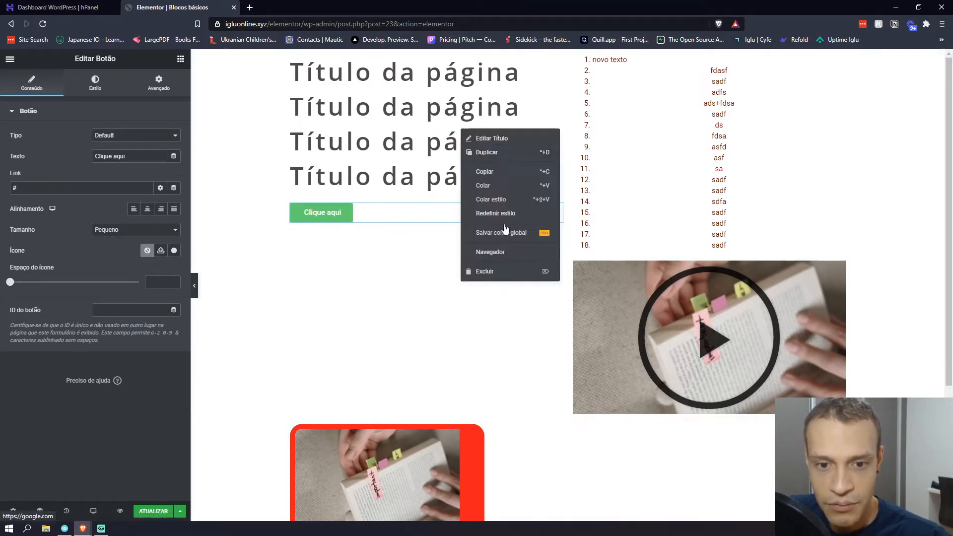
pyautogui.click(507, 280)
pyautogui.rightClick(691, 144)
pyautogui.click(703, 286)
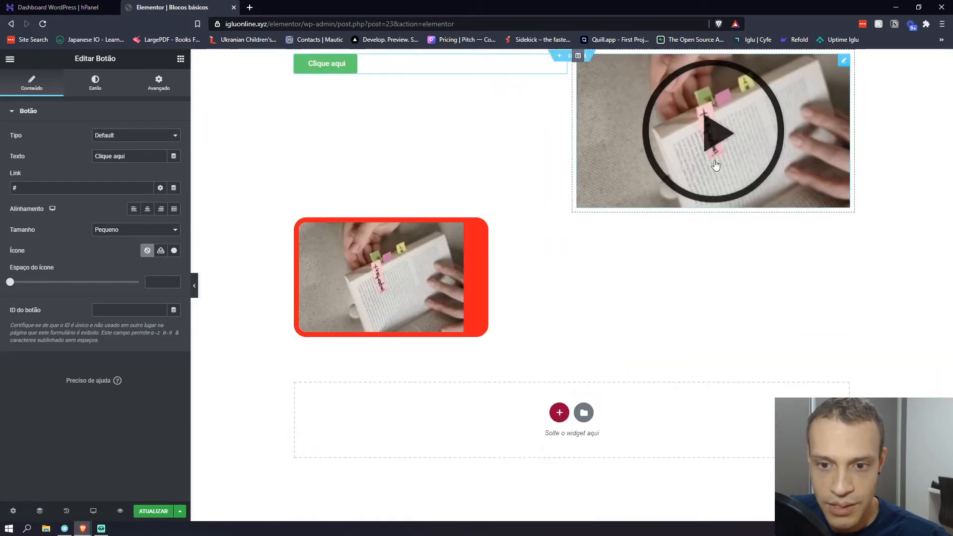
pyautogui.rightClick(709, 136)
pyautogui.click(730, 276)
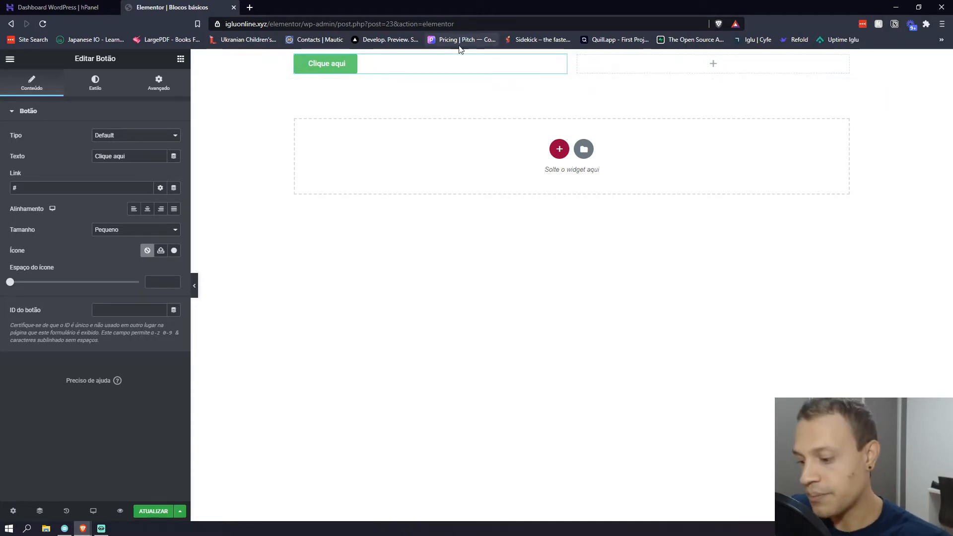
# Add a Texto widget with its placeholder paragraph above the button and reopen the button for editing
pyautogui.click(181, 59)
pyautogui.moveTo(141, 197); pyautogui.dragTo(329, 58)
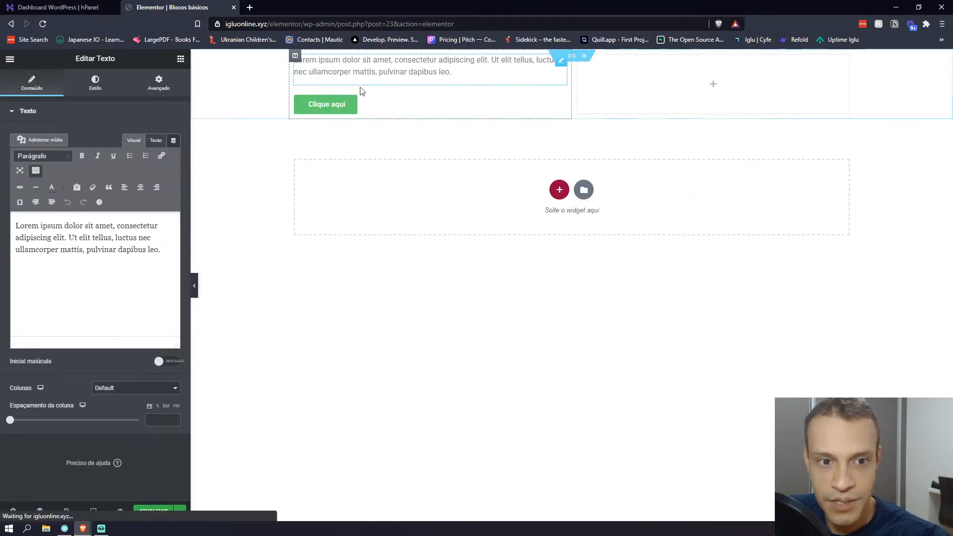
pyautogui.click(385, 112)
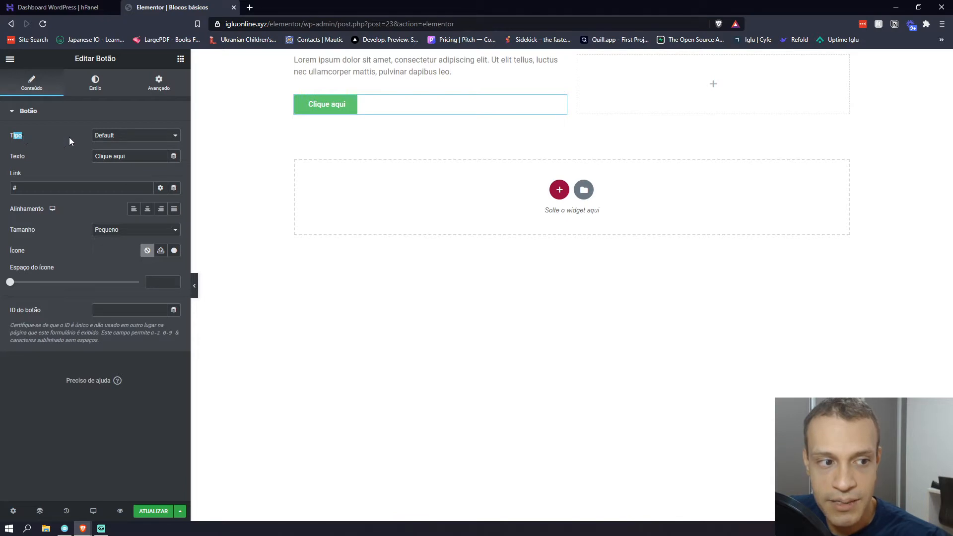
# Try the button types Informações, Sucesso, Atenção and Alerta, and set the type back to Default
pyautogui.click(110, 136)
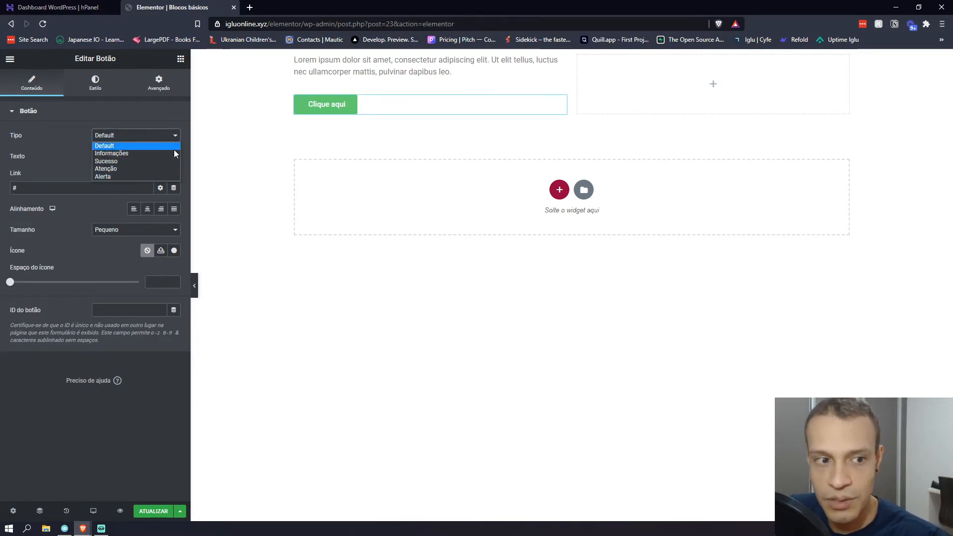
pyautogui.click(144, 153)
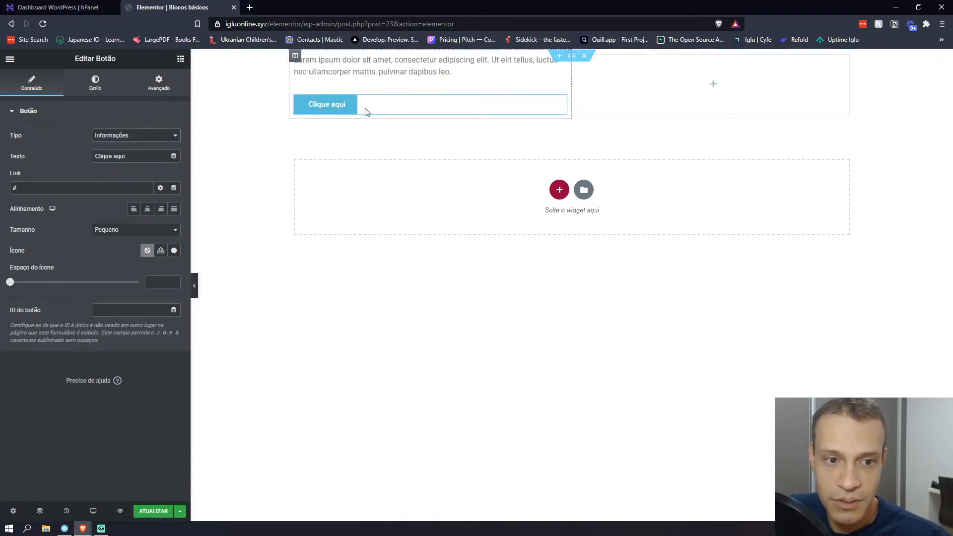
pyautogui.click(145, 136)
pyautogui.click(145, 161)
pyautogui.click(159, 135)
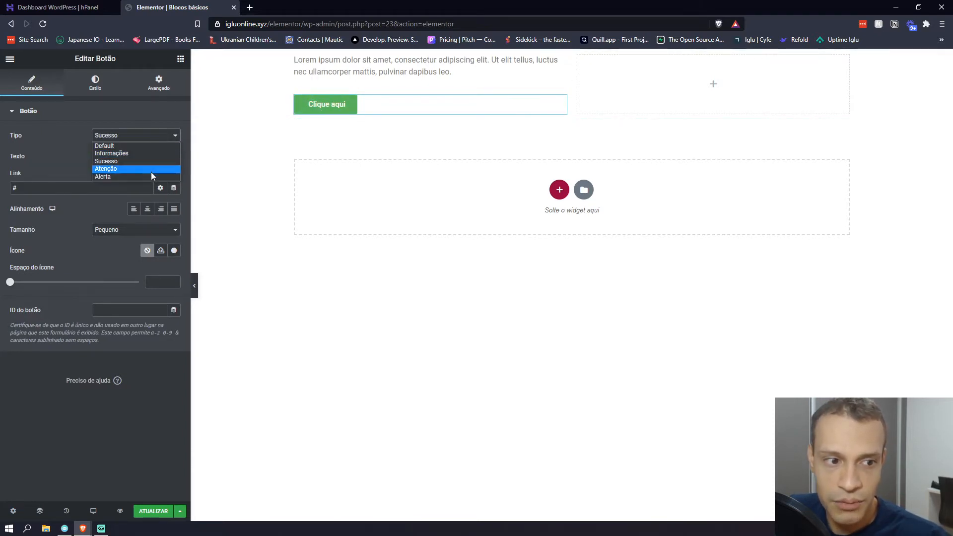
pyautogui.click(151, 168)
pyautogui.click(144, 136)
pyautogui.click(142, 179)
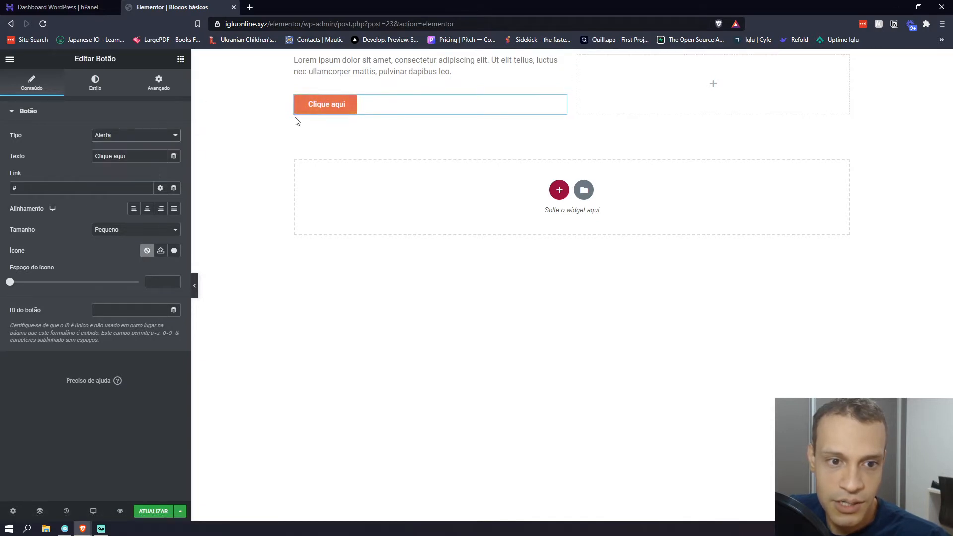
pyautogui.click(149, 135)
pyautogui.click(133, 144)
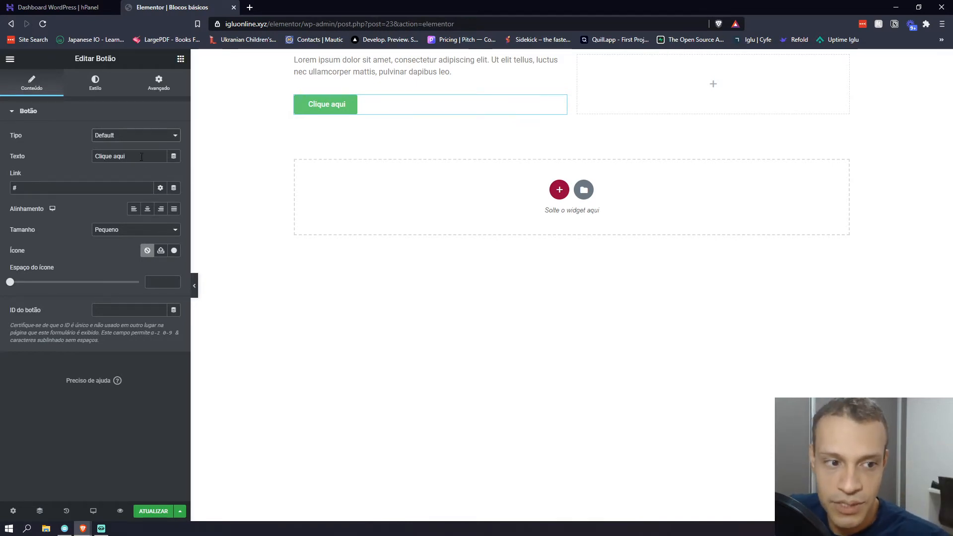
# Change the button's text to "Clique para baixar o e-book"
pyautogui.moveTo(142, 158); pyautogui.dragTo(1, 180)
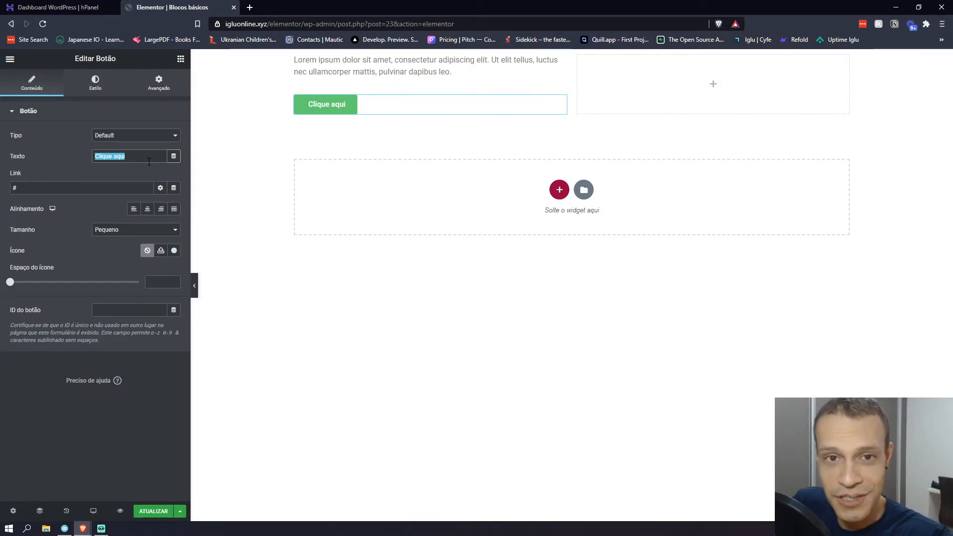
pyautogui.write('Cli')
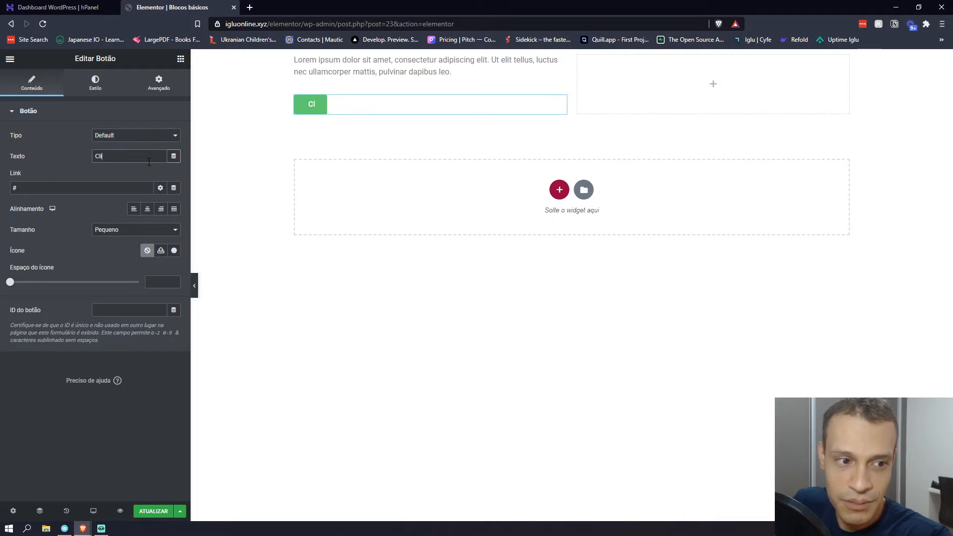
pyautogui.write('que para baixar')
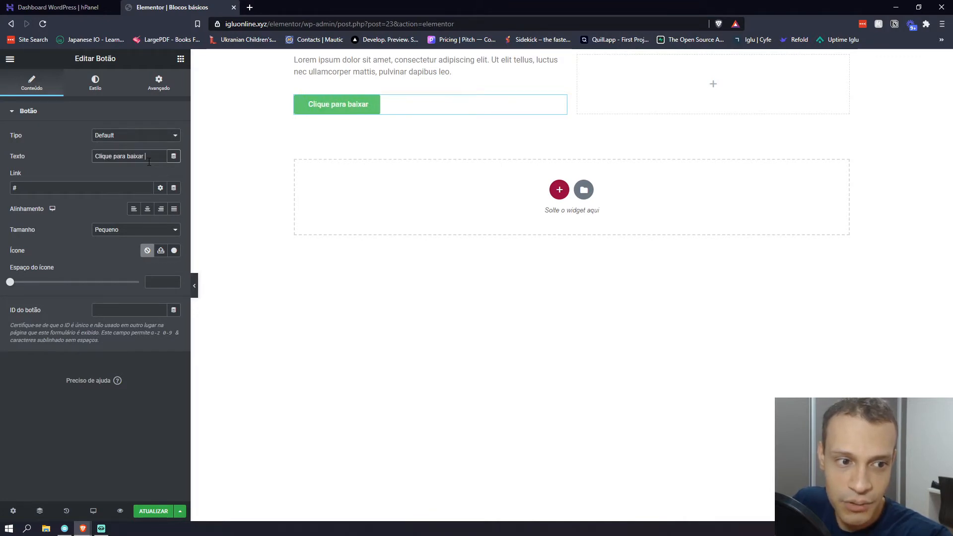
pyautogui.write(' o e-book')
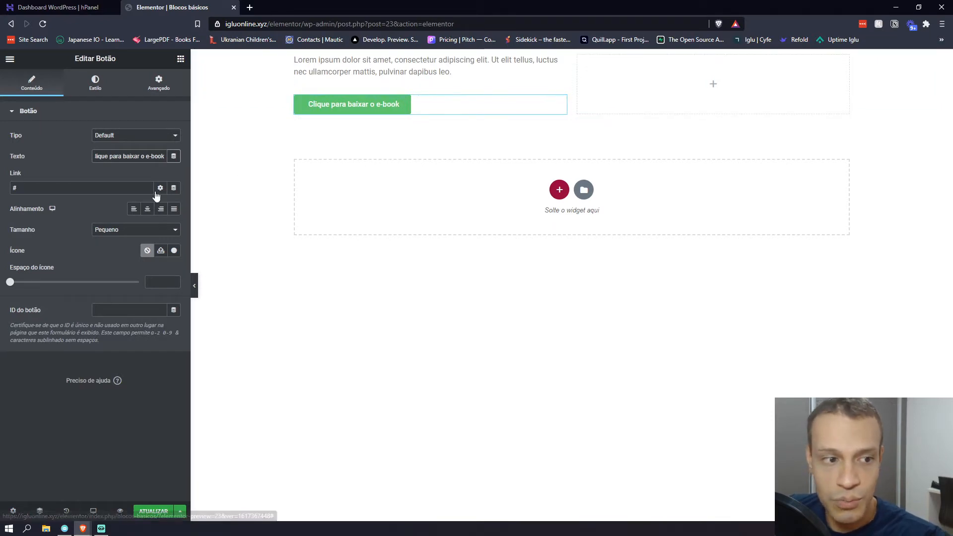
pyautogui.doubleClick(71, 187)
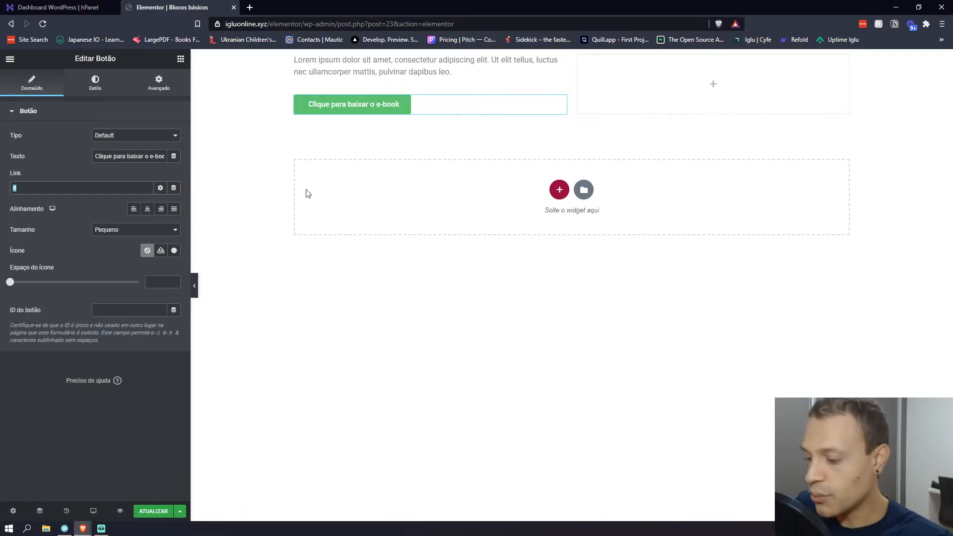
pyautogui.write('https:/')
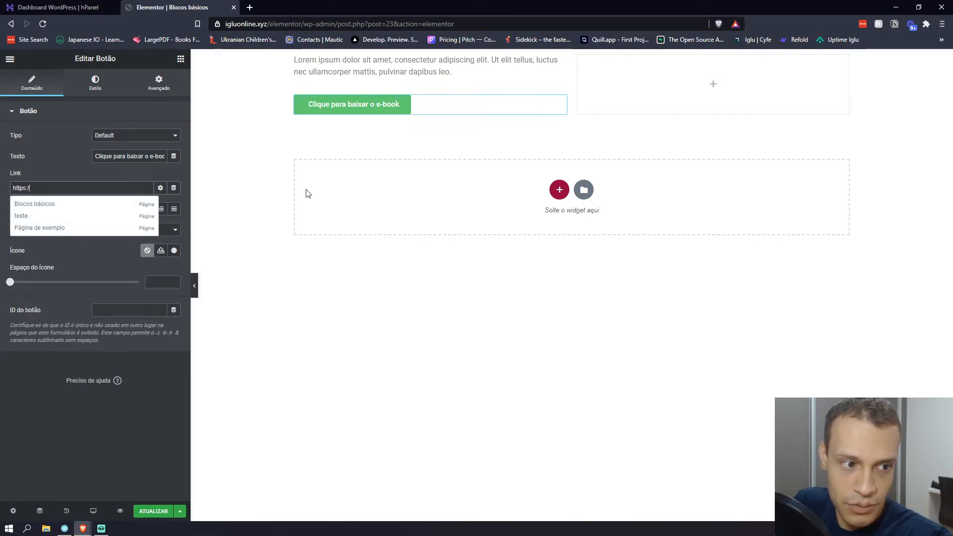
pyautogui.write('/google.com')
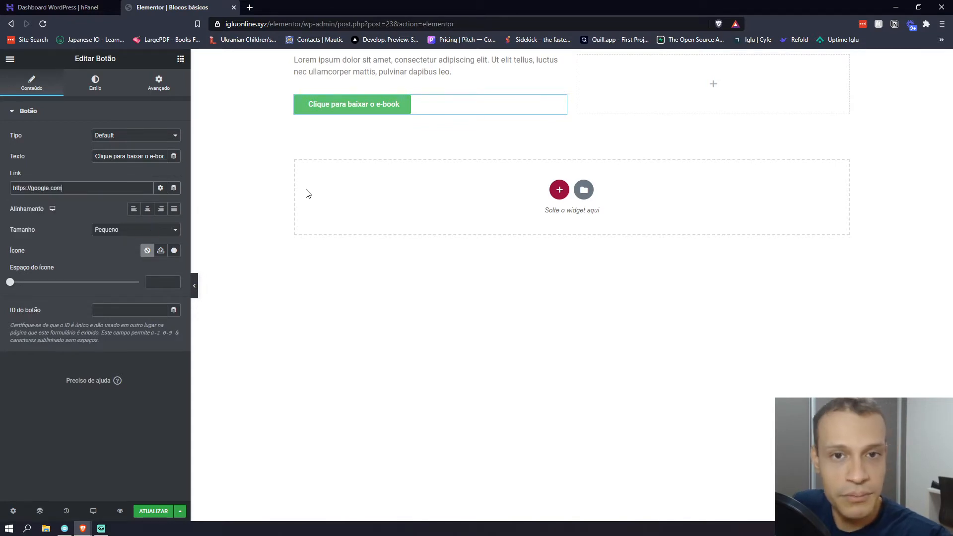
# Replace the button's link with the site page "Página de exemplo" and inspect its URL and additional link options
pyautogui.hotkey('ctrl', 'a')
pyautogui.press('BackSpace')
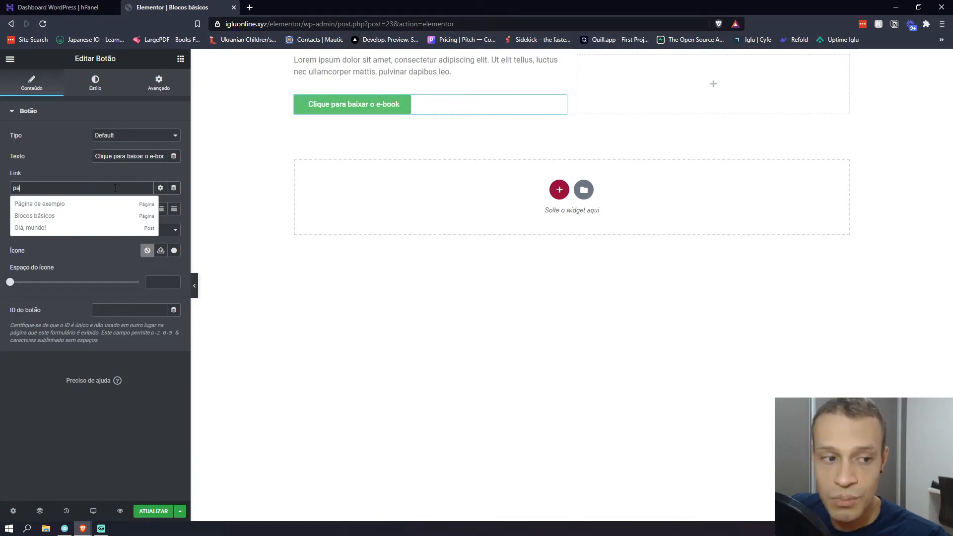
pyautogui.click(59, 208)
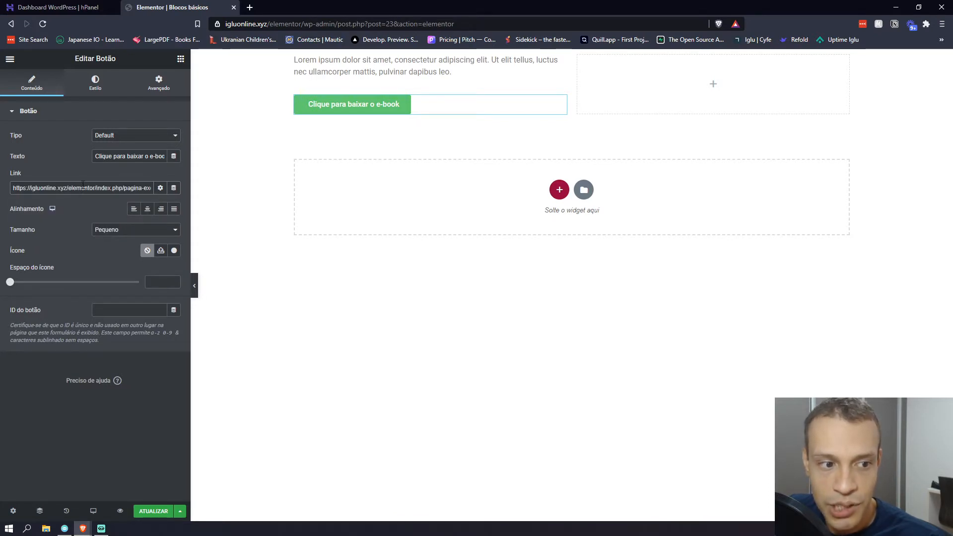
pyautogui.moveTo(97, 190); pyautogui.dragTo(180, 191)
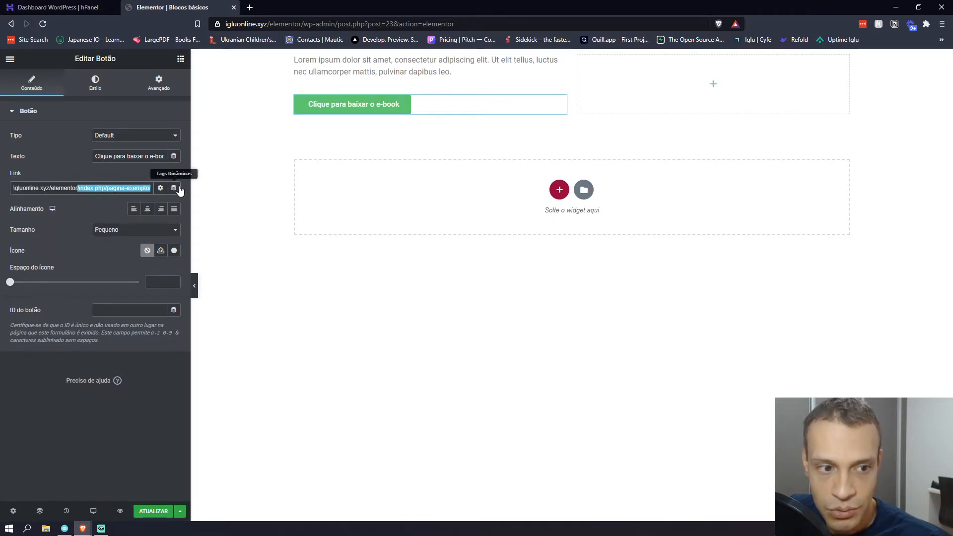
pyautogui.tripleClick(116, 189)
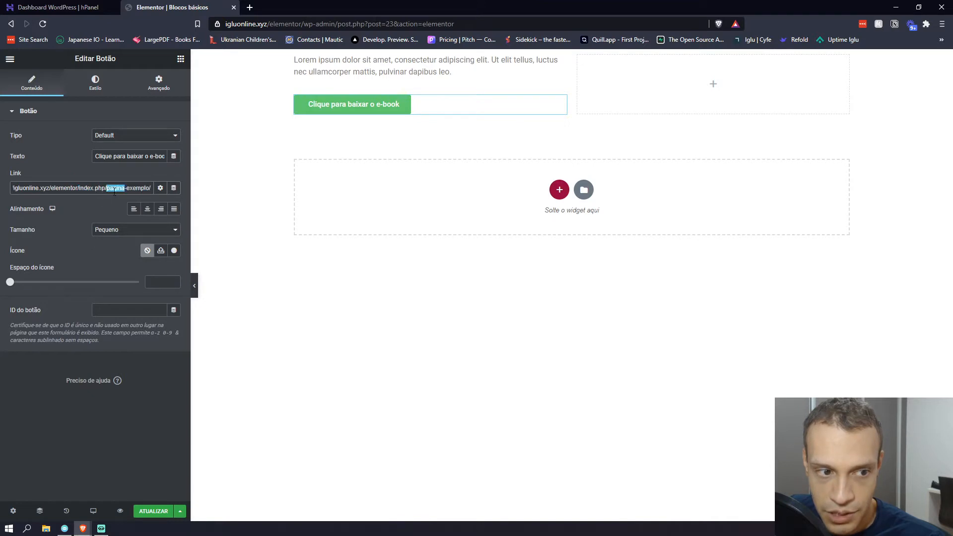
pyautogui.click(161, 189)
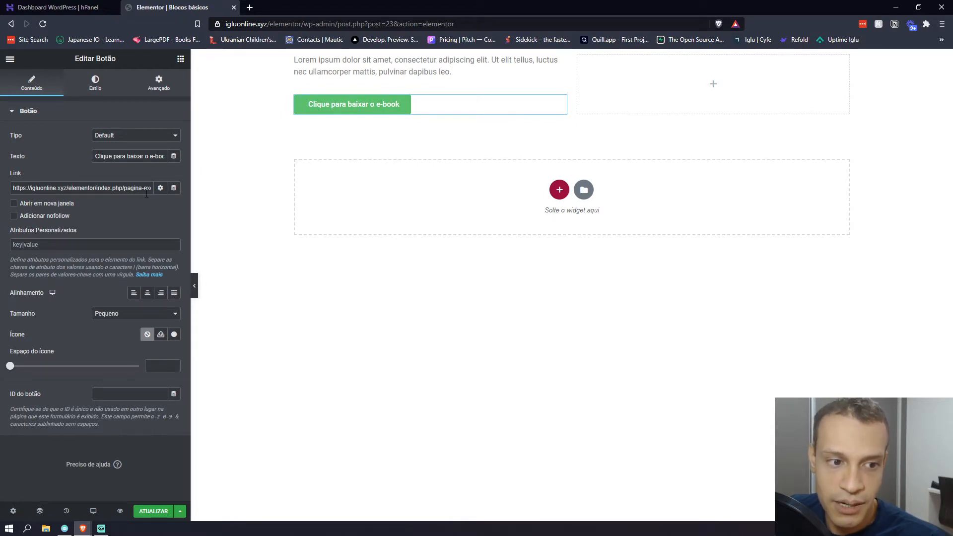
pyautogui.click(160, 188)
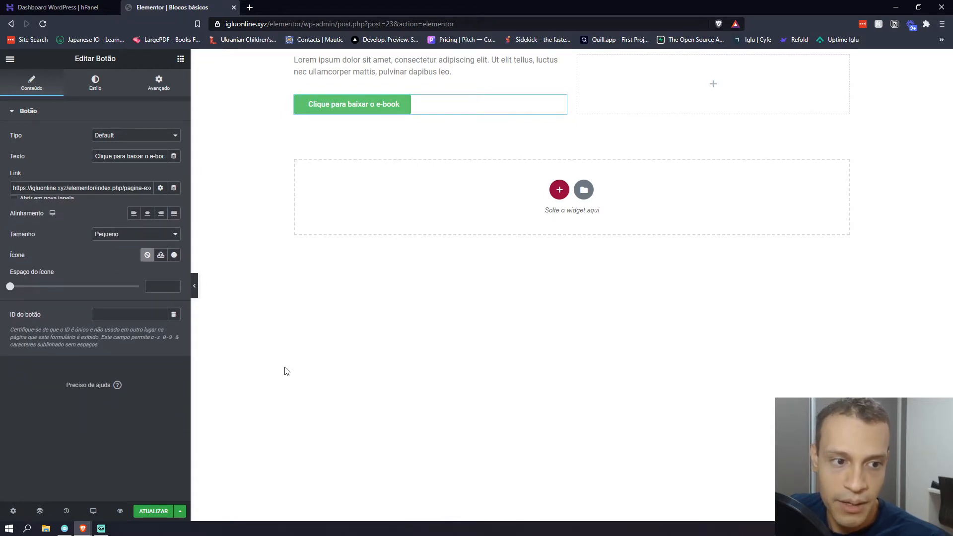
# Try the center, right and left alignments on the button and set it to justified
pyautogui.click(148, 209)
pyautogui.click(166, 209)
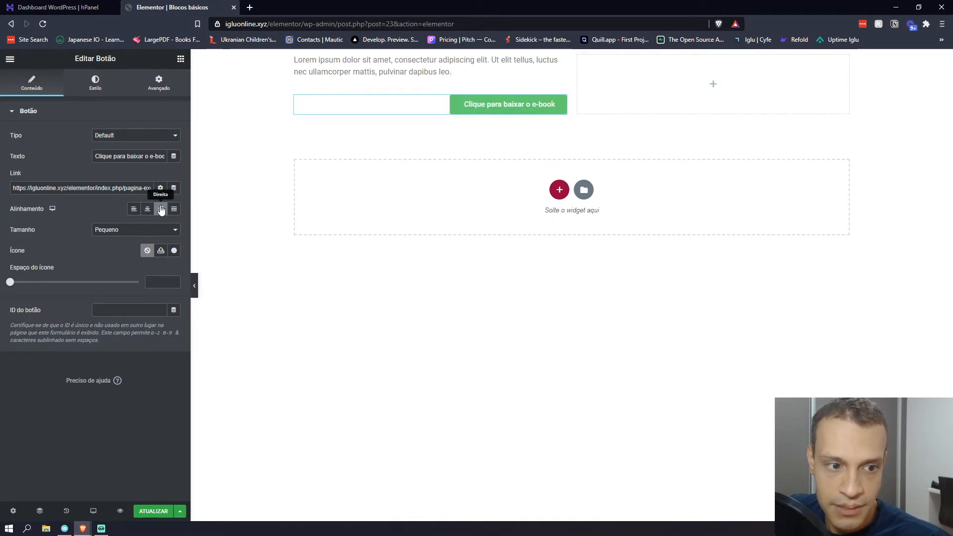
pyautogui.click(134, 209)
pyautogui.click(174, 209)
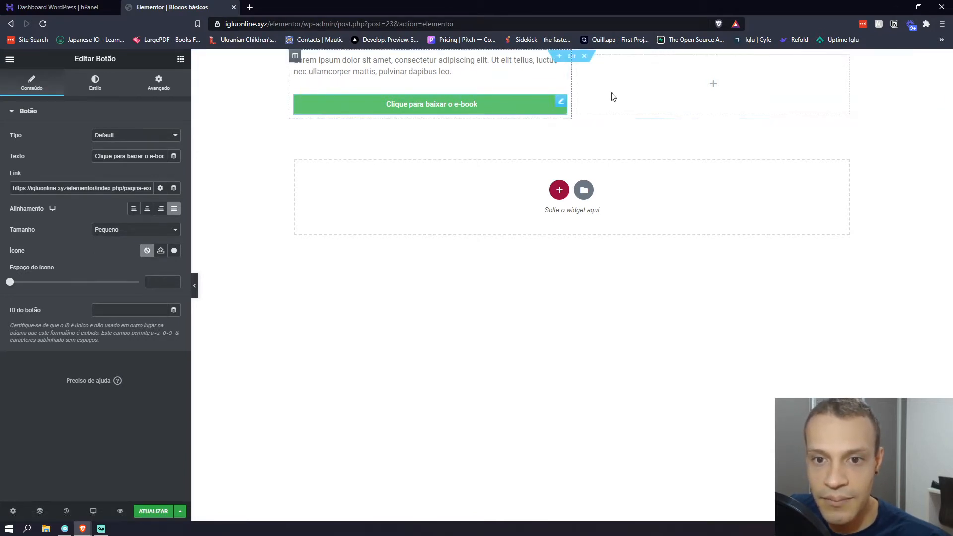
# Add a one-column section below the existing one, move the button into it, and return the button below the text paragraph
pyautogui.click(559, 190)
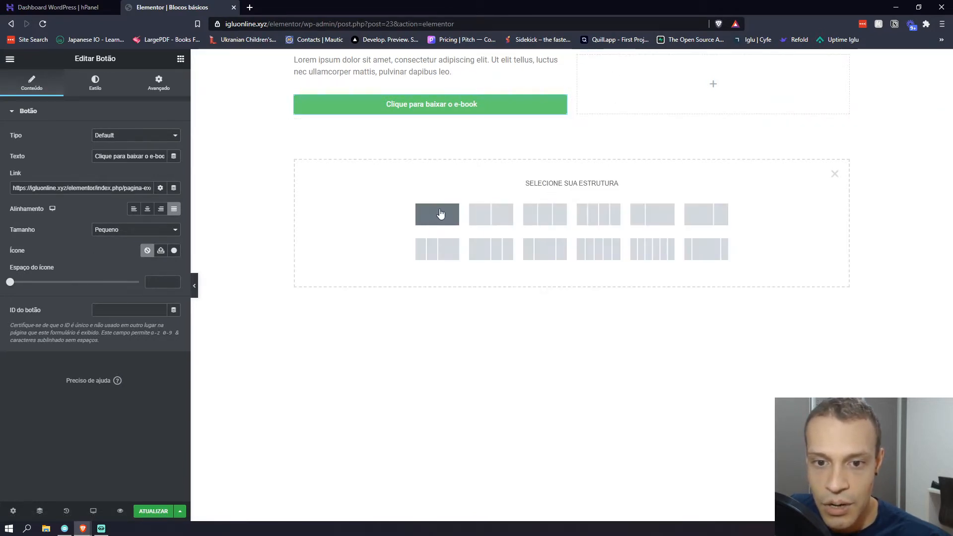
pyautogui.click(437, 214)
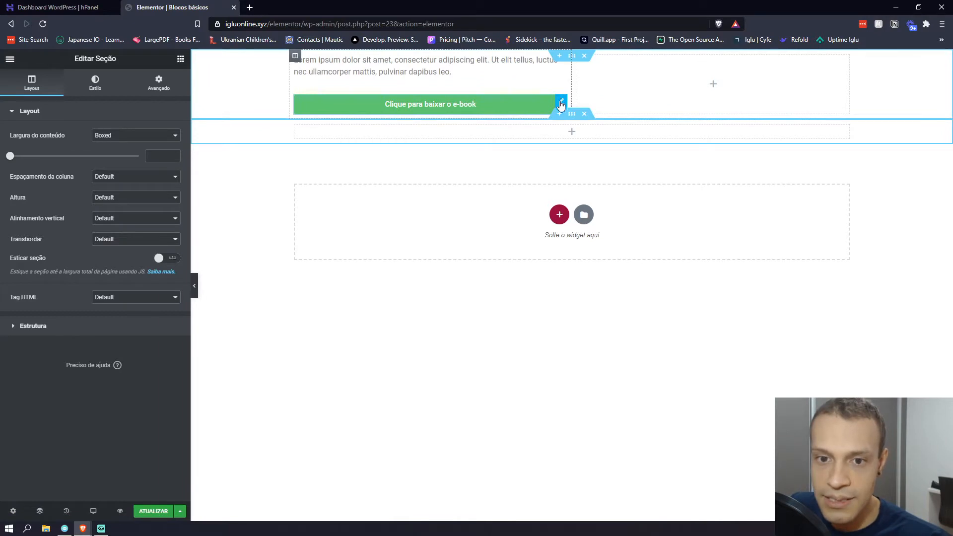
pyautogui.moveTo(560, 102)
pyautogui.mouseDown()
pyautogui.moveTo(553, 126)
pyautogui.moveTo(549, 114)
pyautogui.mouseUp()
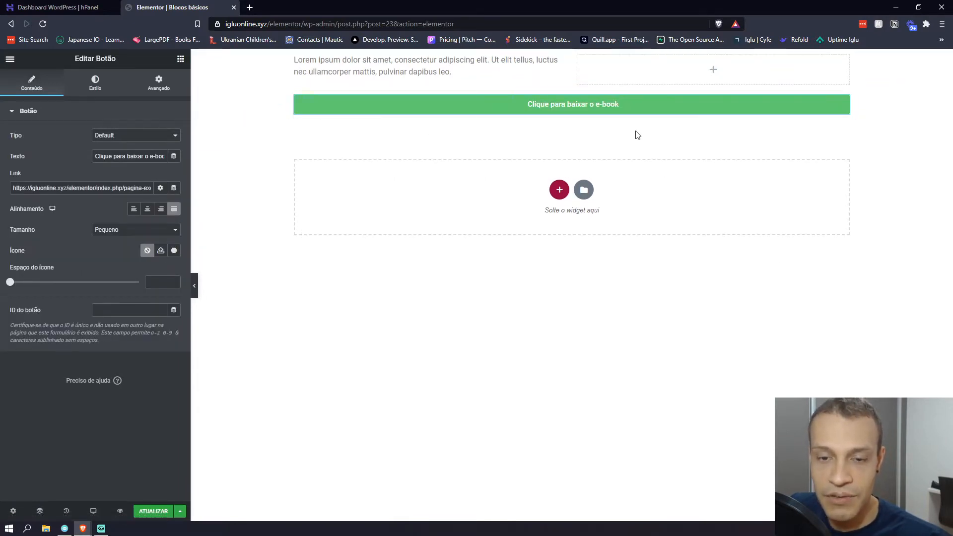
pyautogui.moveTo(845, 103); pyautogui.dragTo(430, 78)
pyautogui.moveTo(499, 90); pyautogui.dragTo(472, 112)
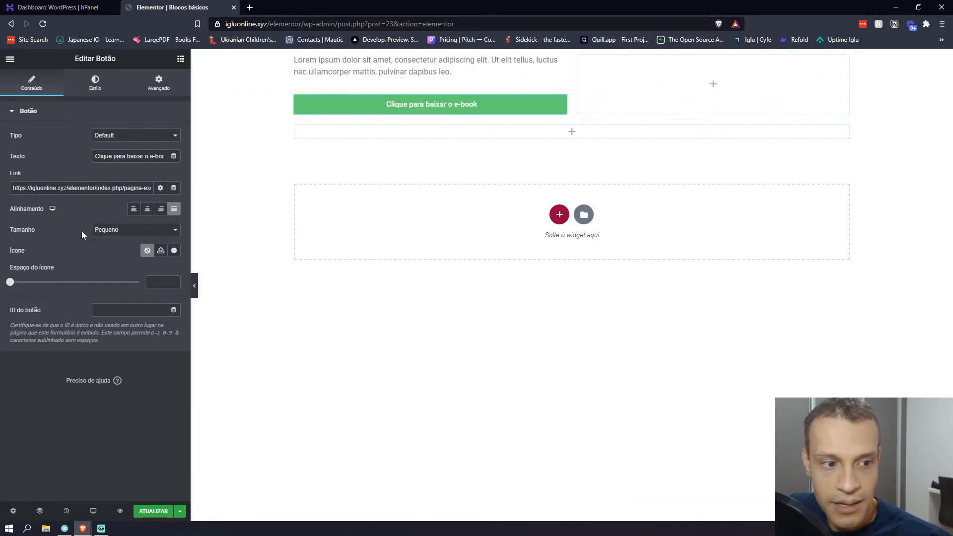
# Try the button sizes Médio and Grande
pyautogui.click(132, 231)
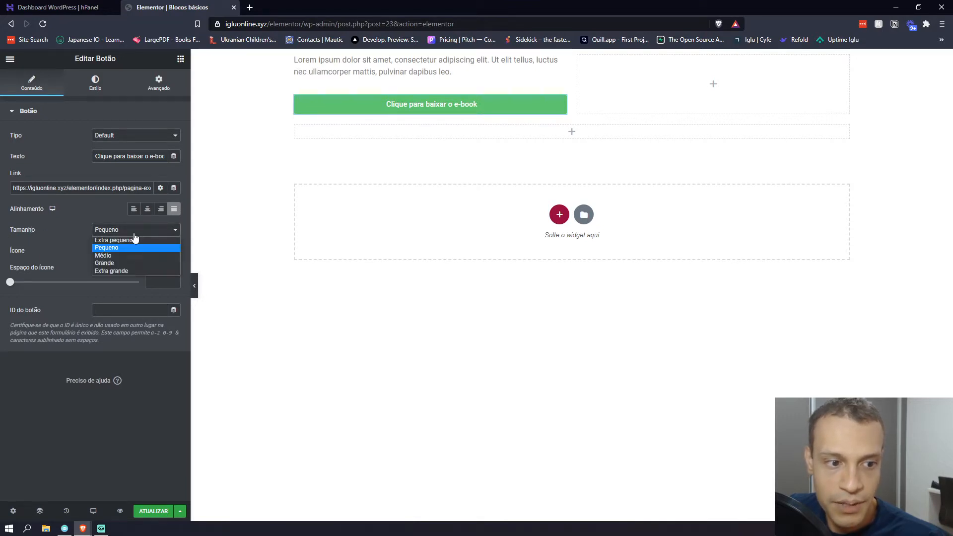
pyautogui.click(120, 254)
pyautogui.click(168, 232)
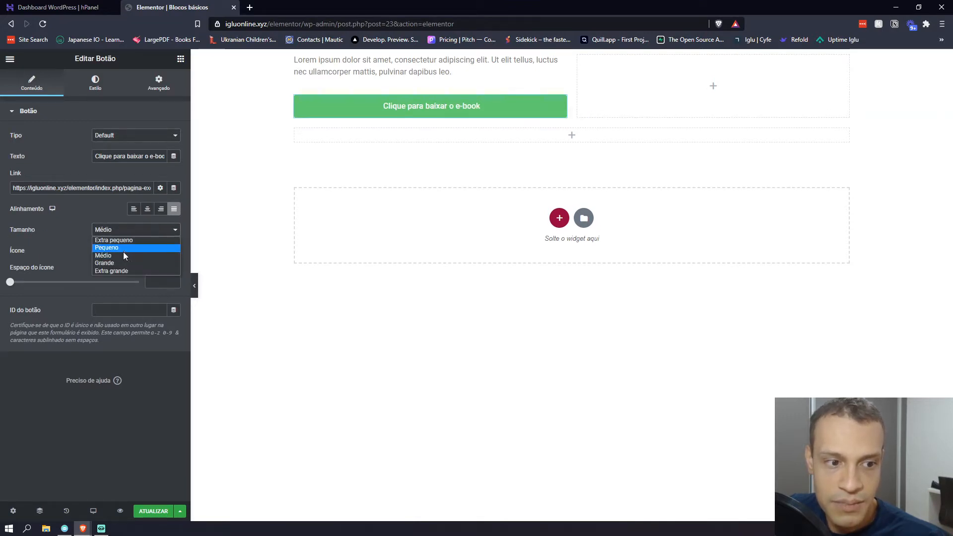
pyautogui.click(128, 254)
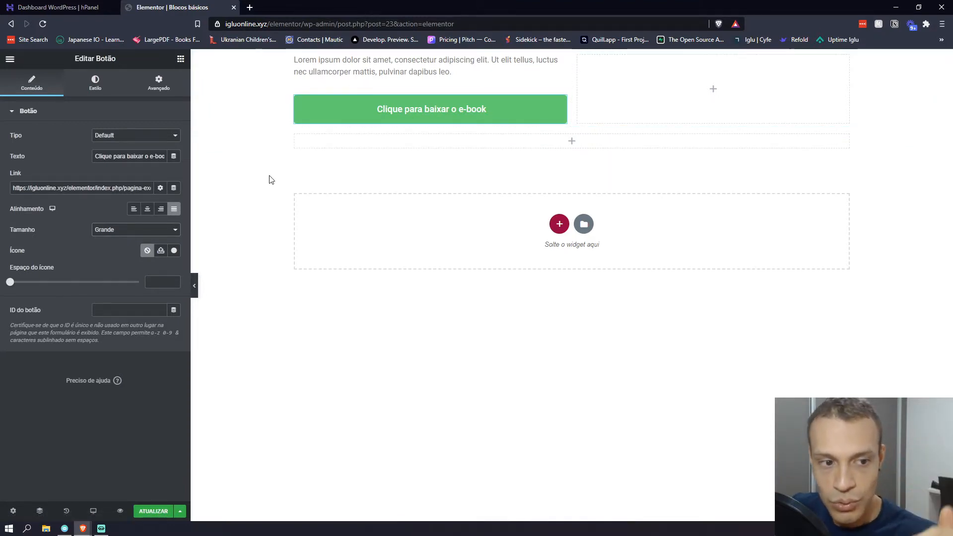
# Align the button to the left and set its size to Pequeno
pyautogui.click(134, 210)
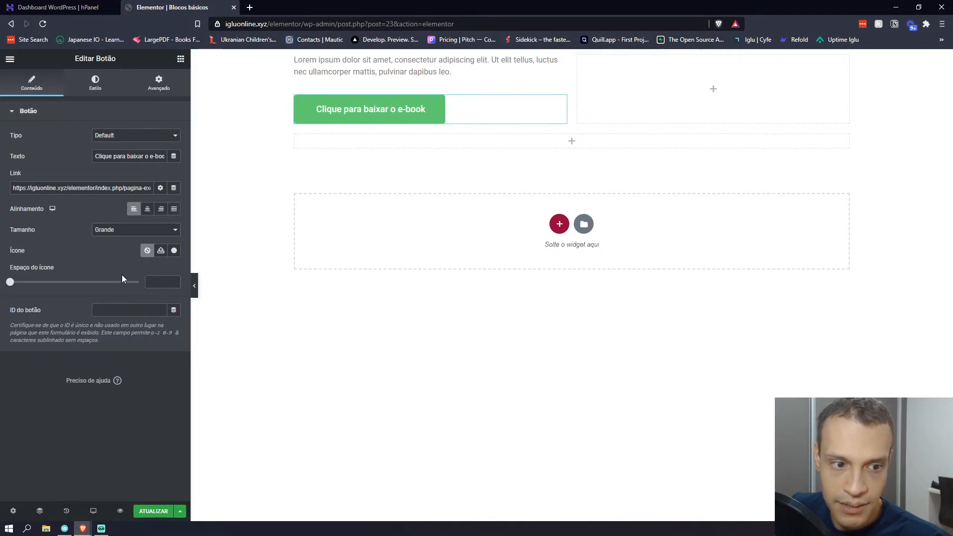
pyautogui.click(120, 232)
pyautogui.click(118, 245)
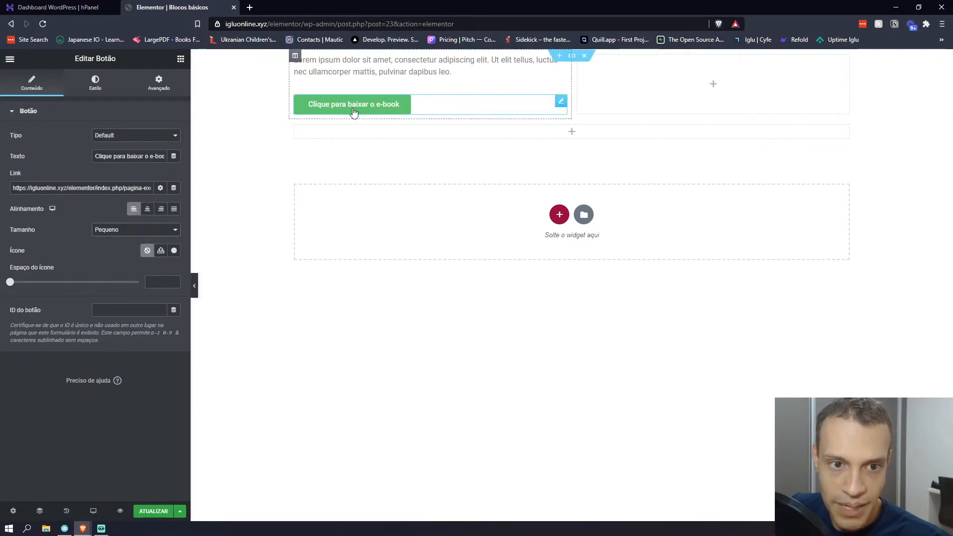
# Try the button sizes Médio, Grande and Extra grande, and return the size to Pequeno
pyautogui.click(127, 233)
pyautogui.click(124, 254)
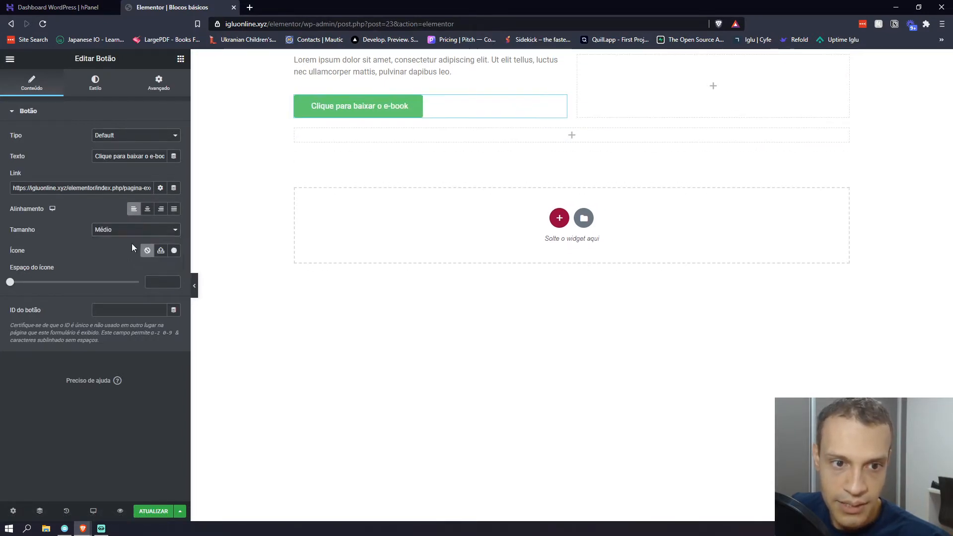
pyautogui.click(141, 231)
pyautogui.click(130, 263)
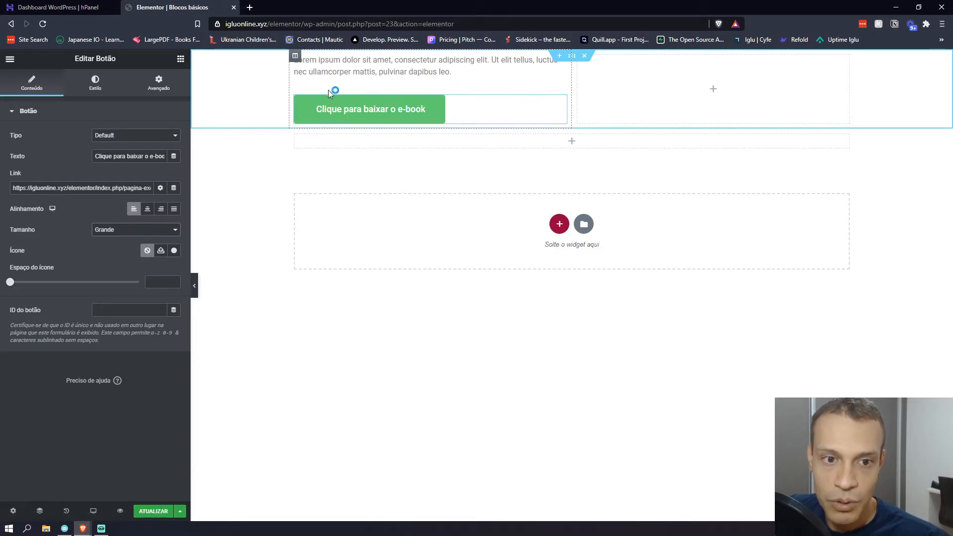
pyautogui.click(115, 230)
pyautogui.click(101, 249)
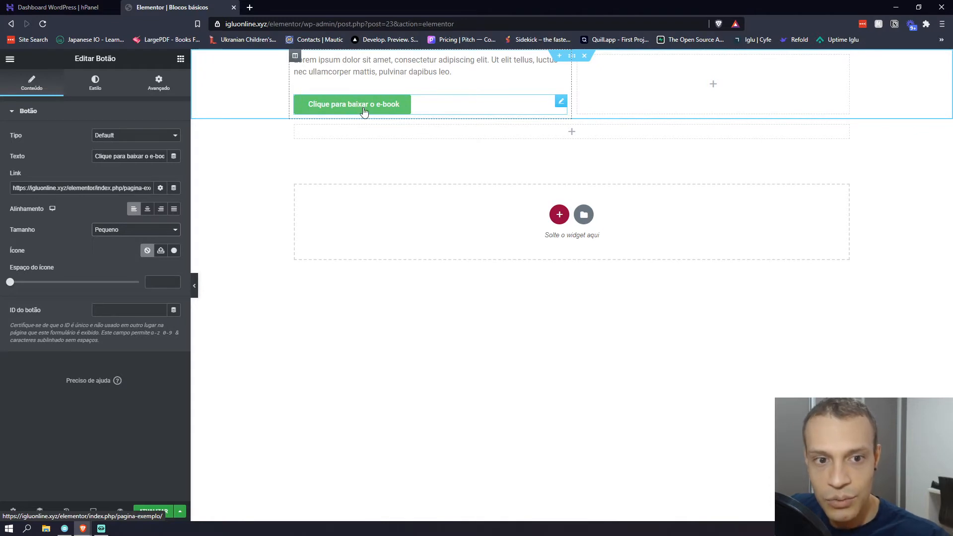
pyautogui.click(134, 229)
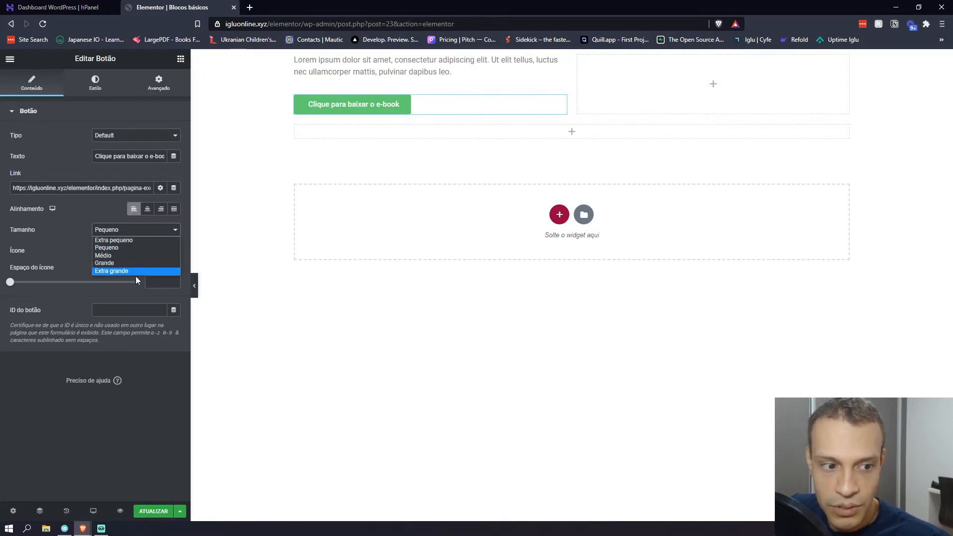
pyautogui.click(136, 275)
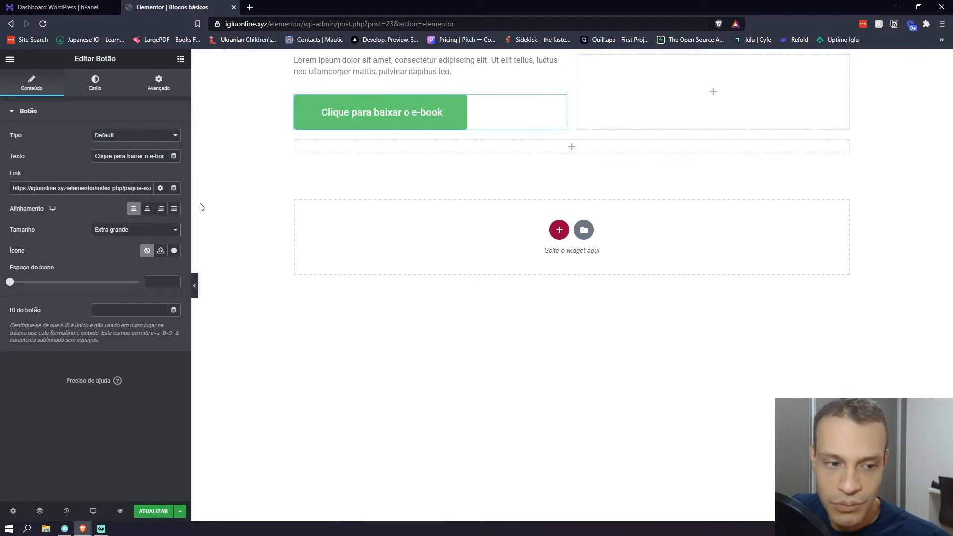
pyautogui.click(119, 230)
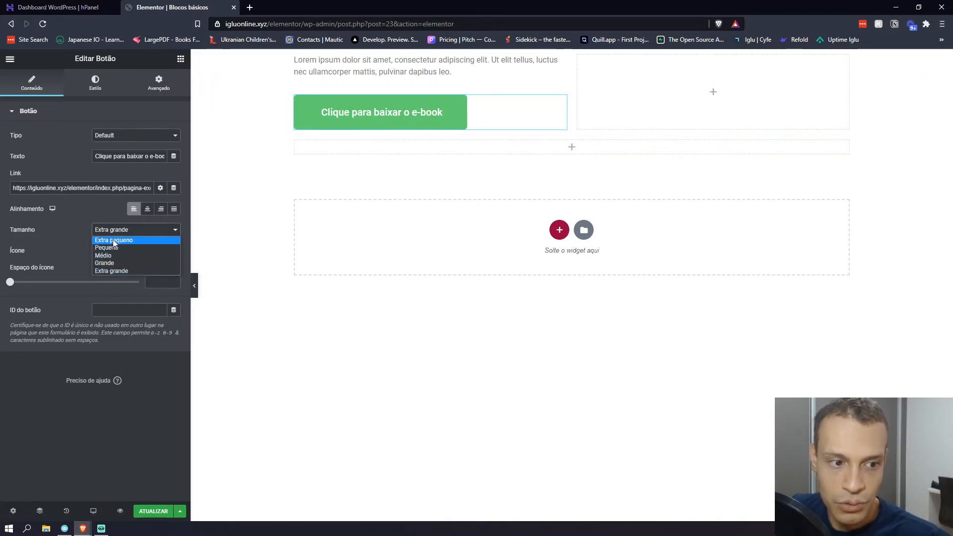
pyautogui.click(110, 248)
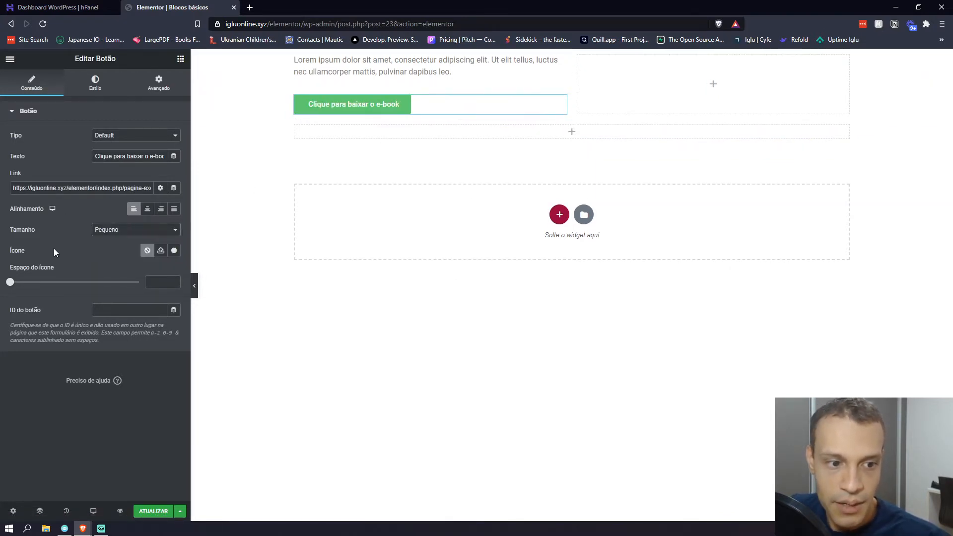
# Search the icon library for "seta" and "arrow", and insert the solid circled right-arrow icon into the button
pyautogui.moveTo(26, 252); pyautogui.dragTo(20, 252)
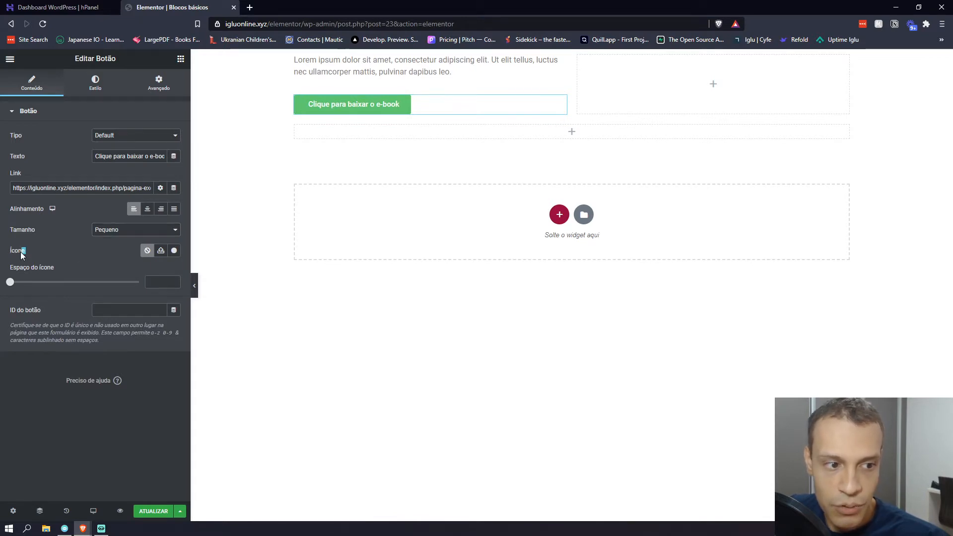
pyautogui.hotkey('ctrl', '+')
pyautogui.hotkey('ctrl', '+')
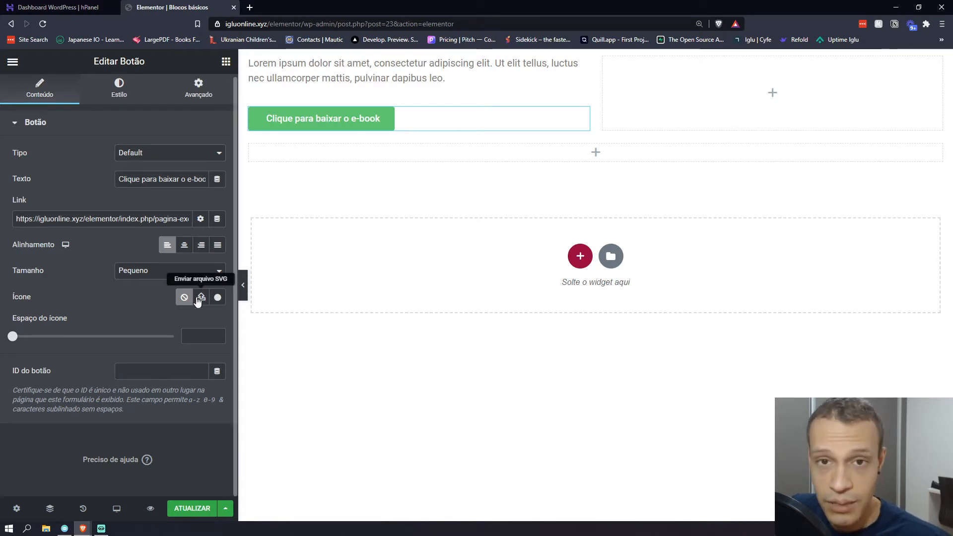
pyautogui.click(217, 297)
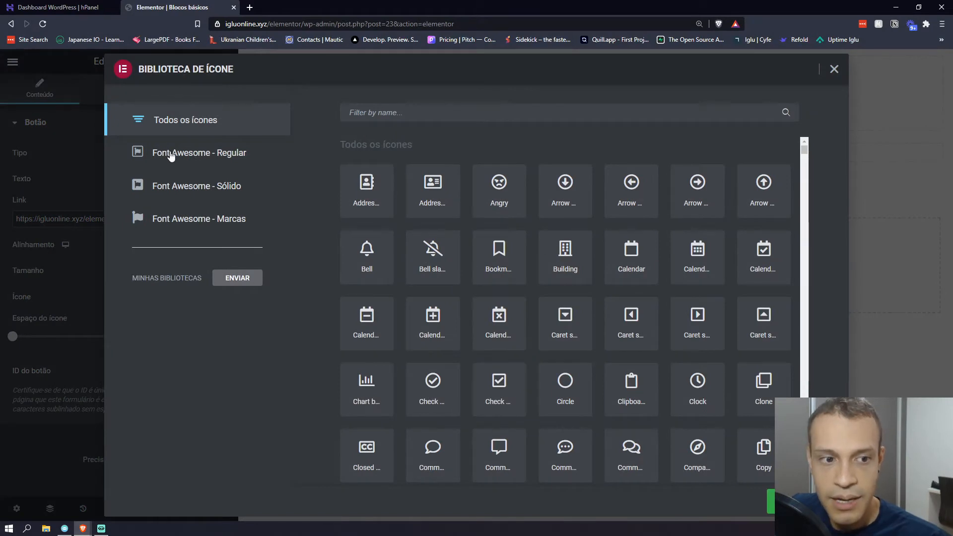
pyautogui.scroll(-20, 392, 223)
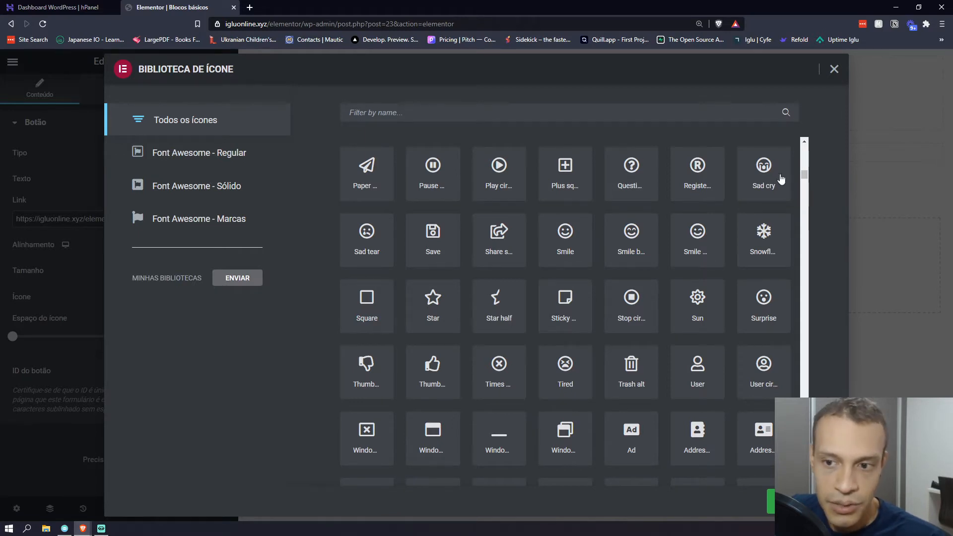
pyautogui.scroll(-20, 807, 180)
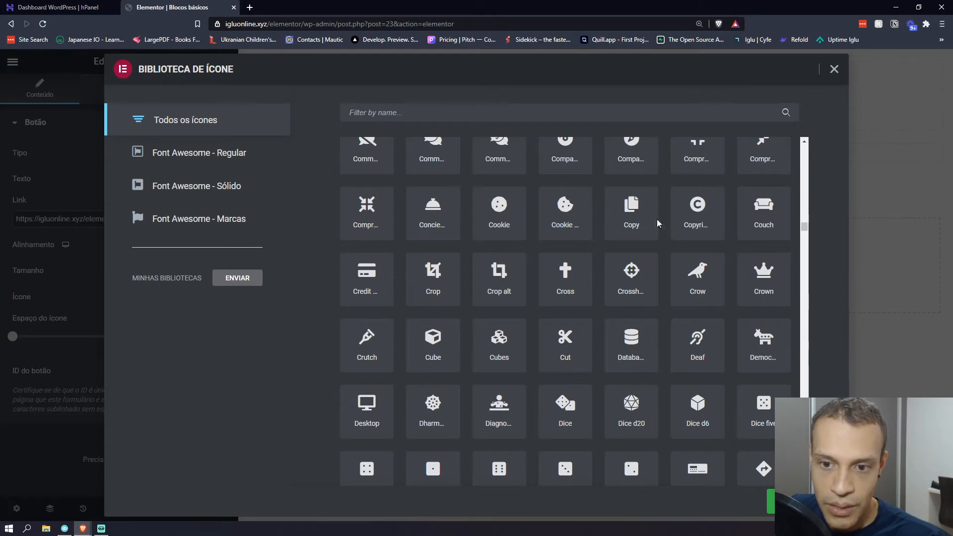
pyautogui.click(453, 110)
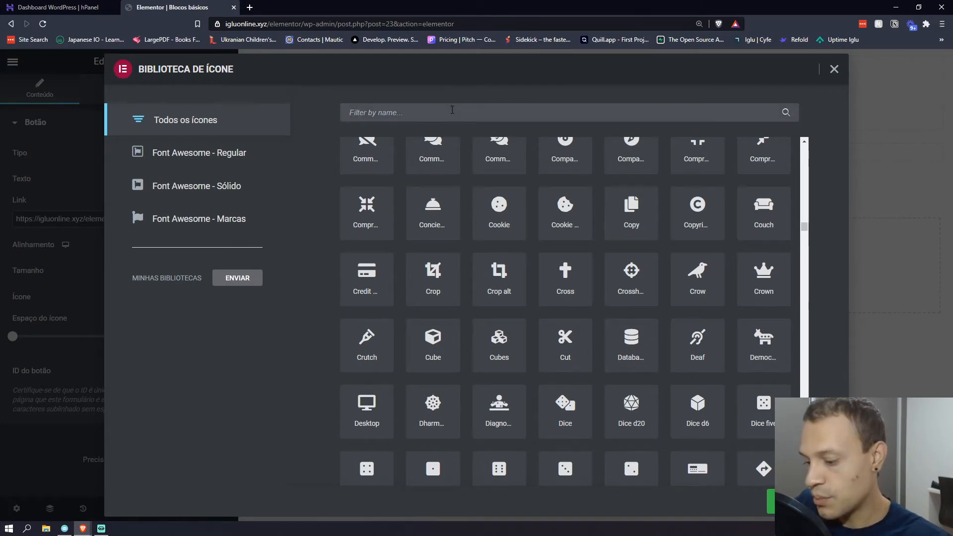
pyautogui.write('seta')
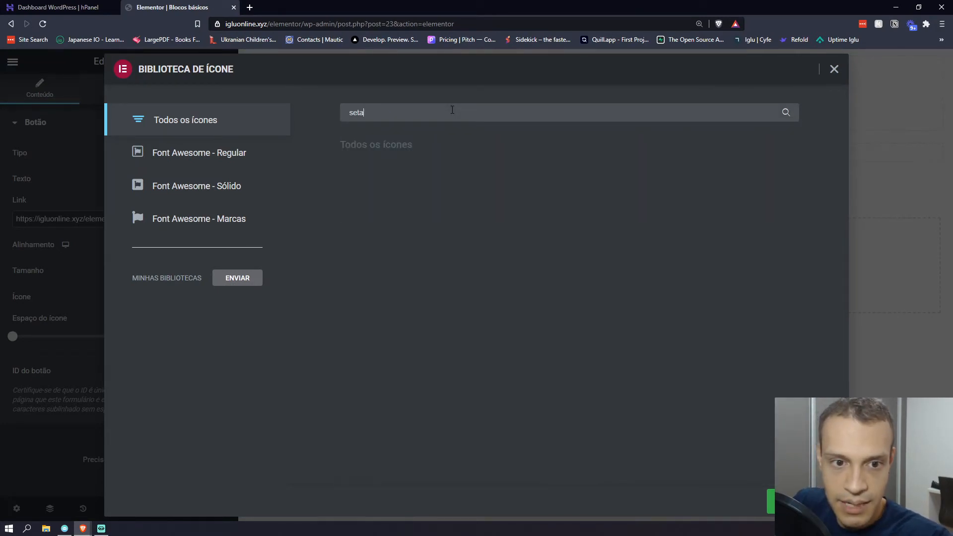
pyautogui.press('BackSpace')
pyautogui.write('arrow')
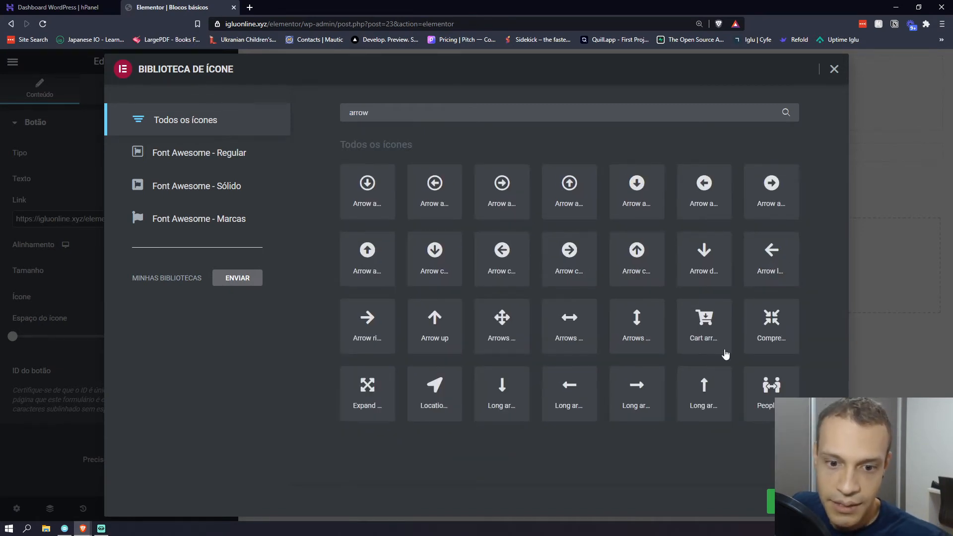
pyautogui.click(577, 257)
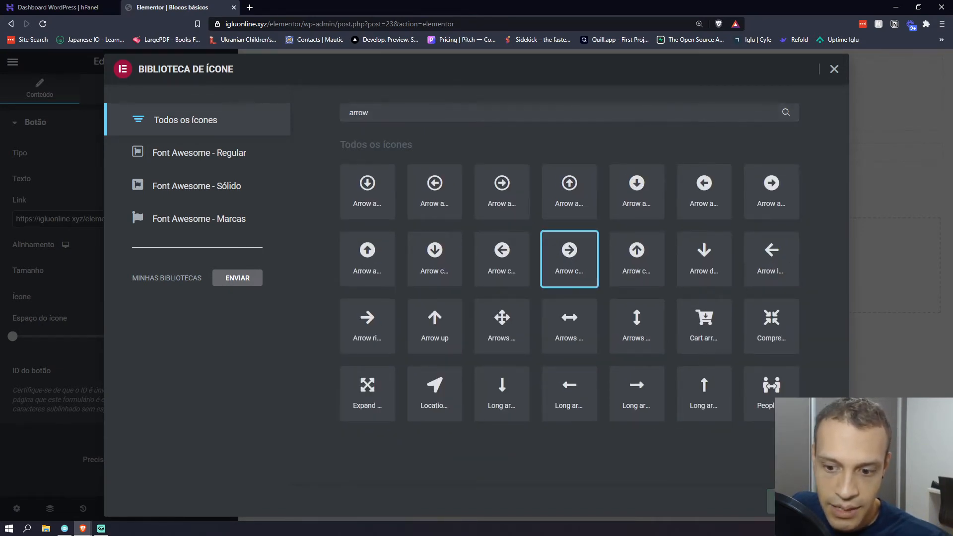
pyautogui.click(795, 500)
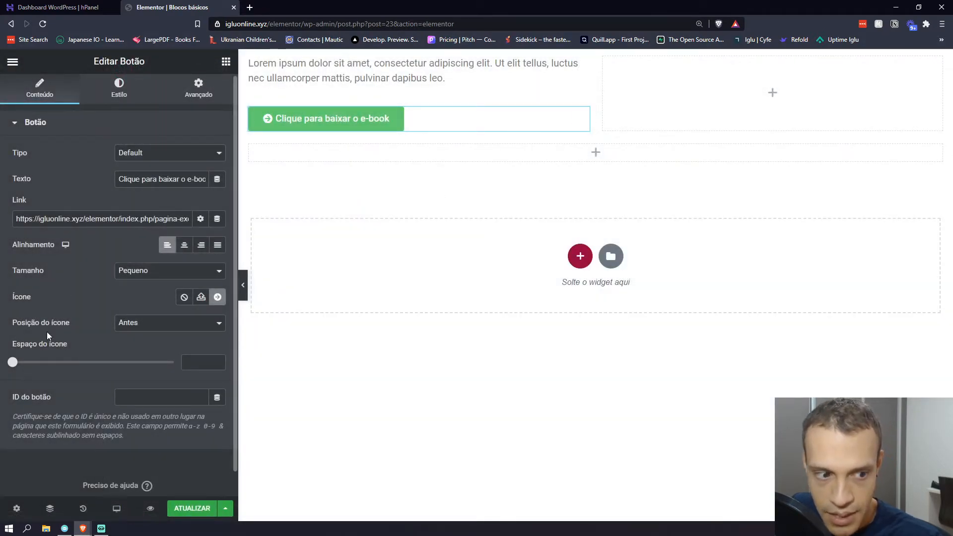
# Place the icon after the button text with the Depois position and set the icon spacing to 21
pyautogui.click(129, 326)
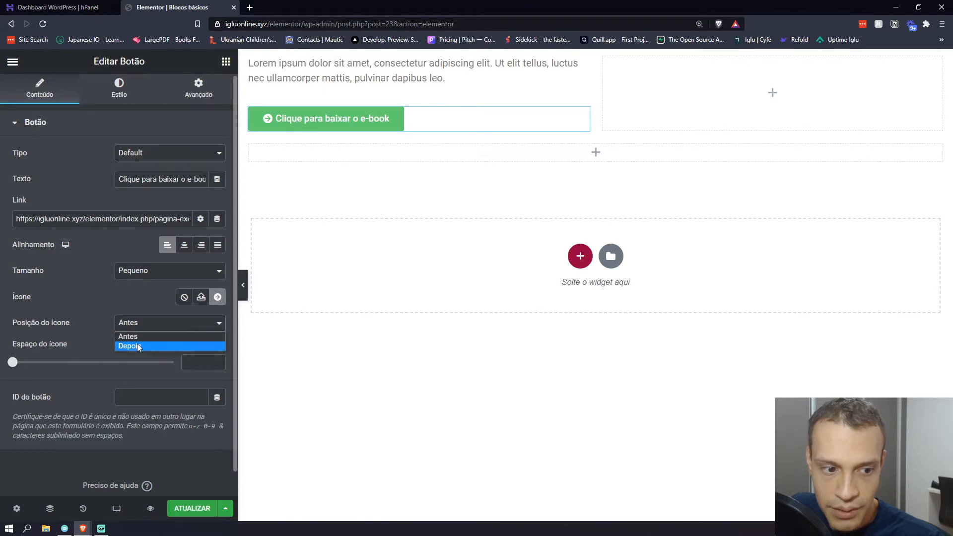
pyautogui.click(136, 345)
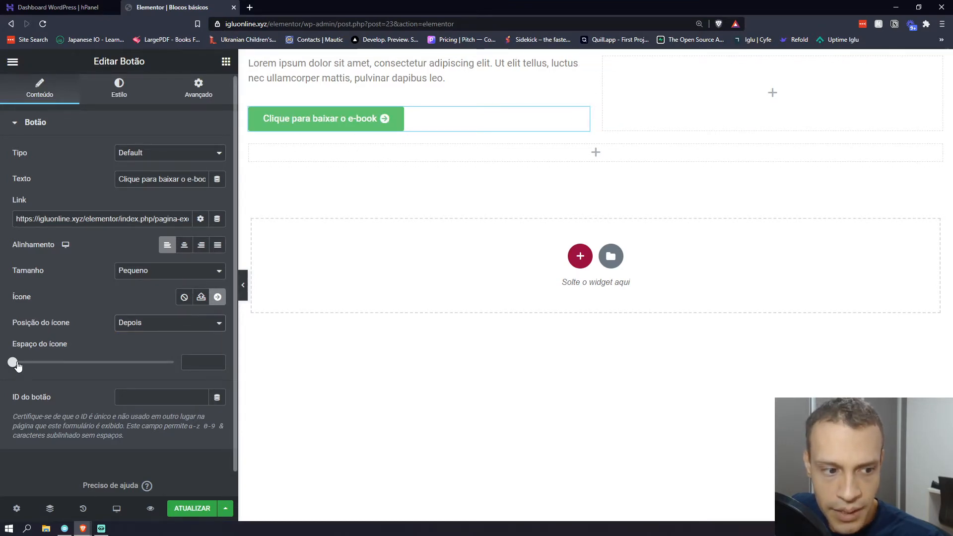
pyautogui.moveTo(13, 363); pyautogui.dragTo(82, 354)
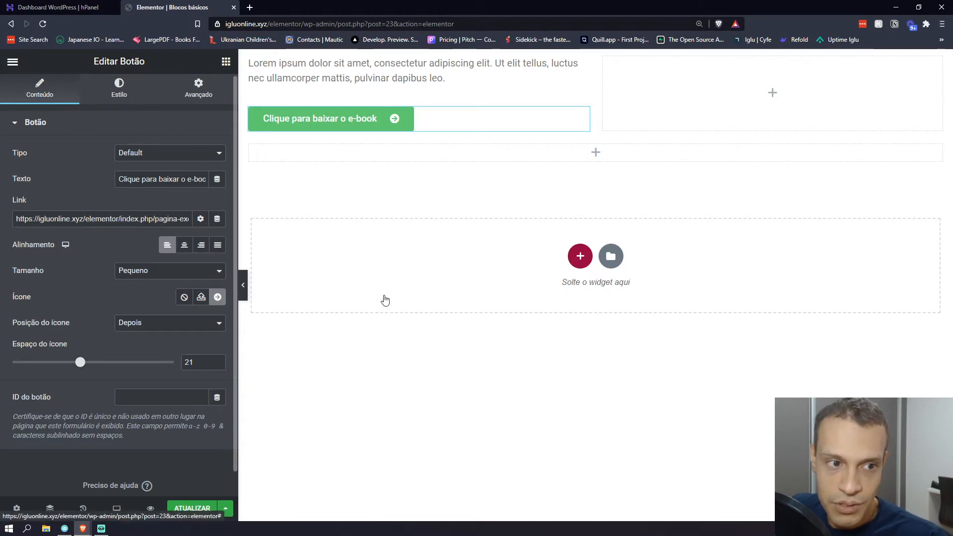
# Try the Rock Salt font family in the button's typography settings
pyautogui.click(127, 102)
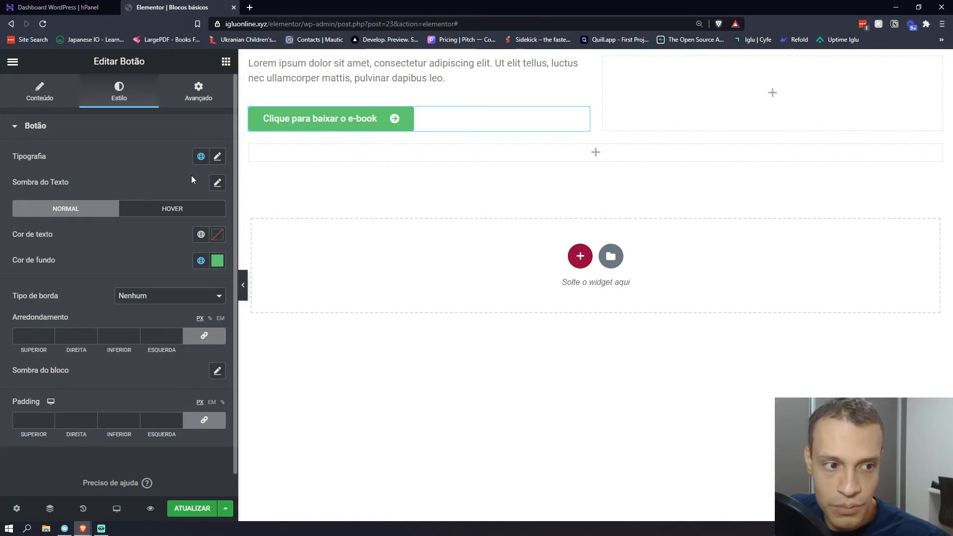
pyautogui.click(218, 157)
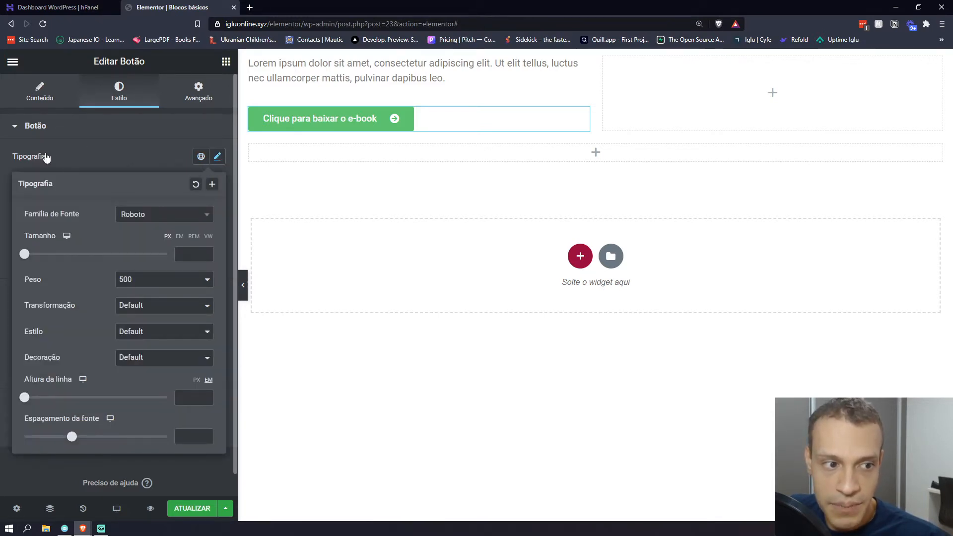
pyautogui.click(161, 215)
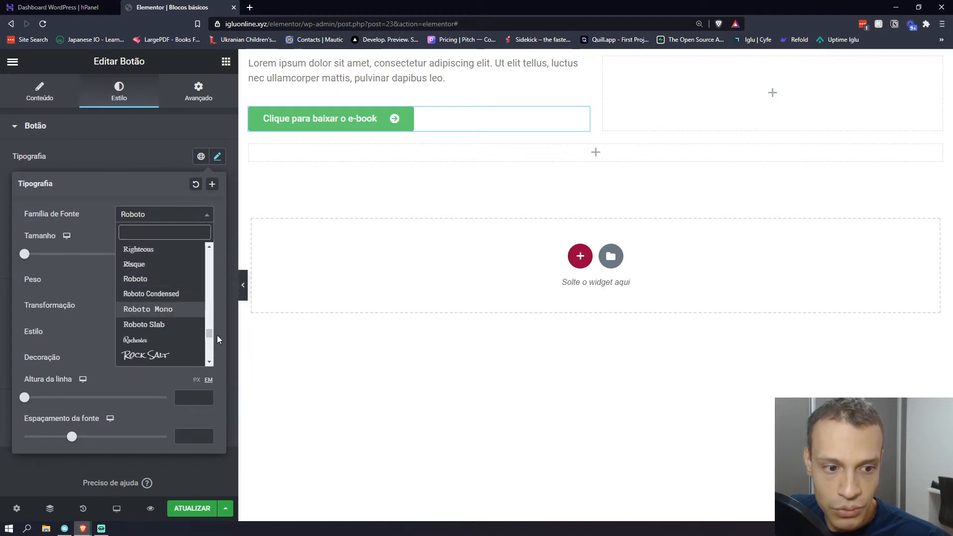
pyautogui.click(165, 353)
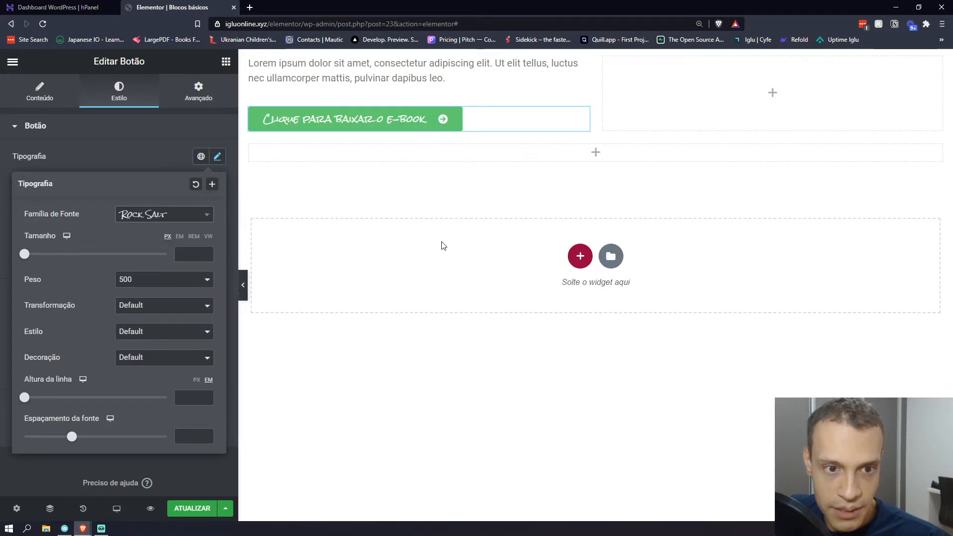
pyautogui.click(137, 167)
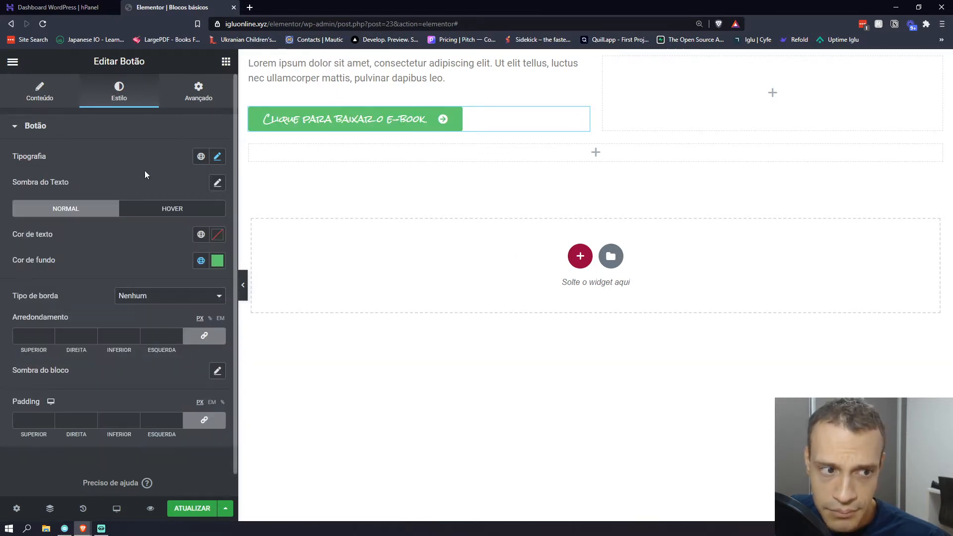
# Set the button text's font size to 18 px and its weight to 900
pyautogui.click(225, 157)
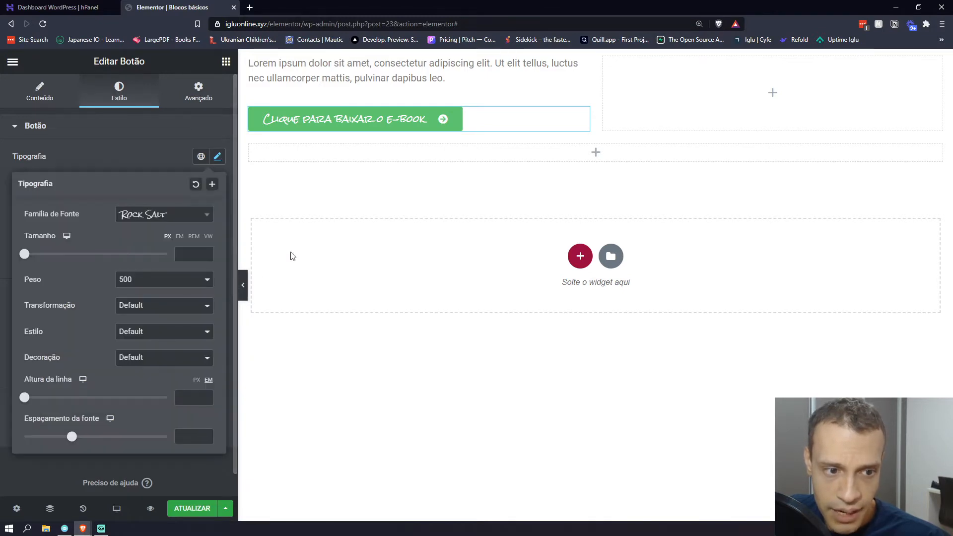
pyautogui.click(30, 255)
pyautogui.moveTo(33, 254); pyautogui.dragTo(41, 254)
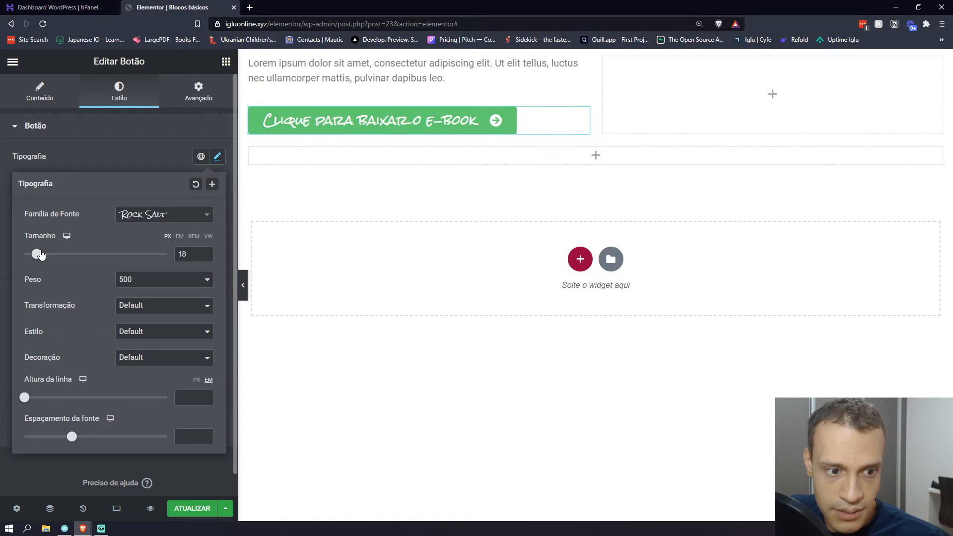
pyautogui.click(154, 280)
pyautogui.click(156, 362)
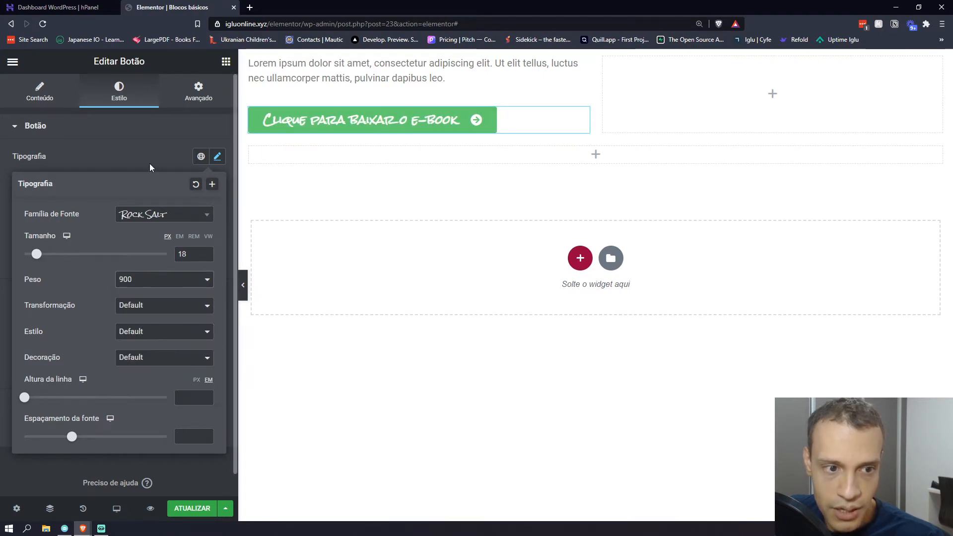
pyautogui.click(201, 169)
# Change the button text's font family to Sintony
pyautogui.click(218, 157)
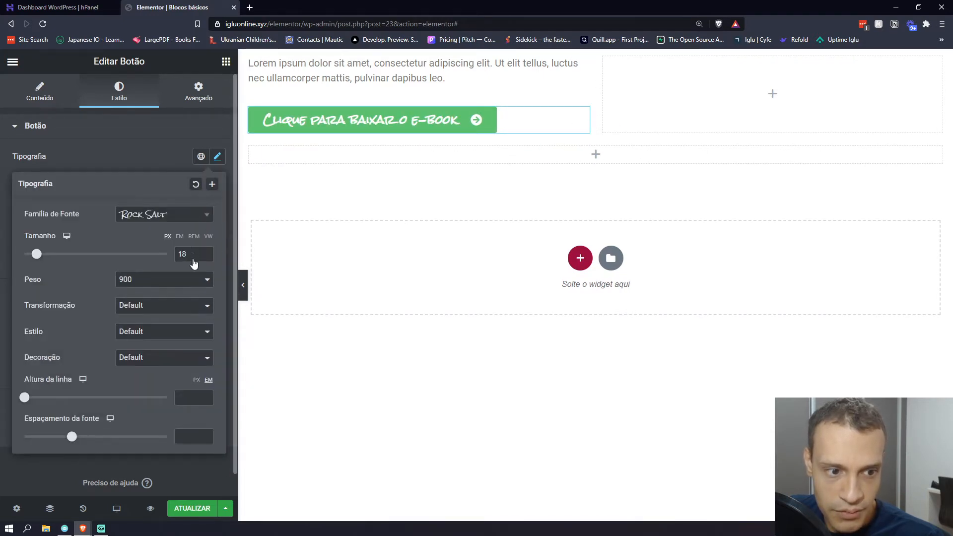
pyautogui.click(196, 215)
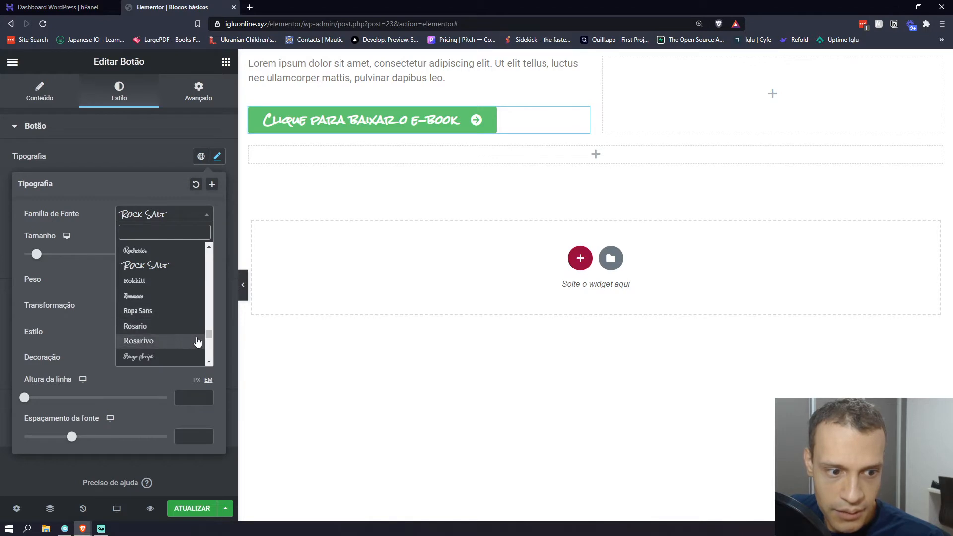
pyautogui.moveTo(209, 338); pyautogui.dragTo(210, 344)
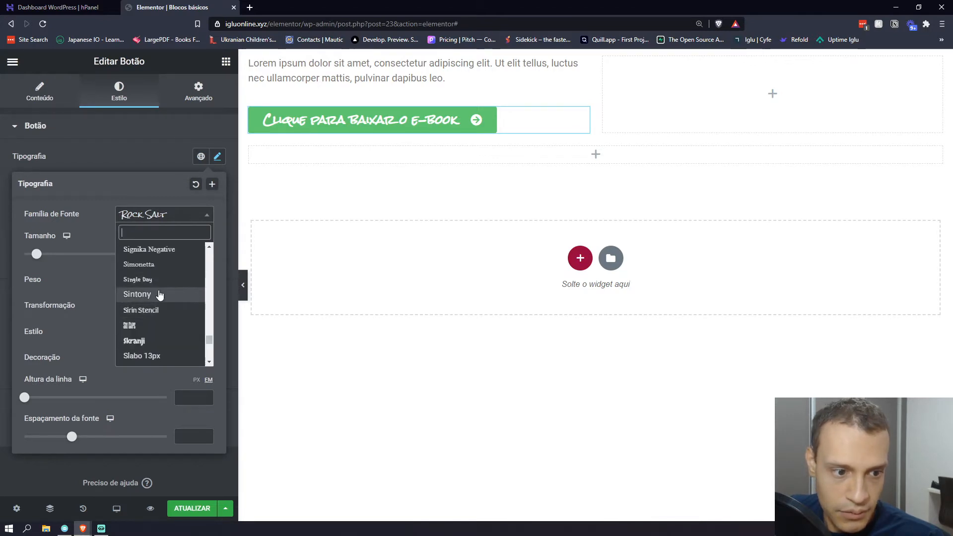
pyautogui.click(159, 294)
pyautogui.click(141, 162)
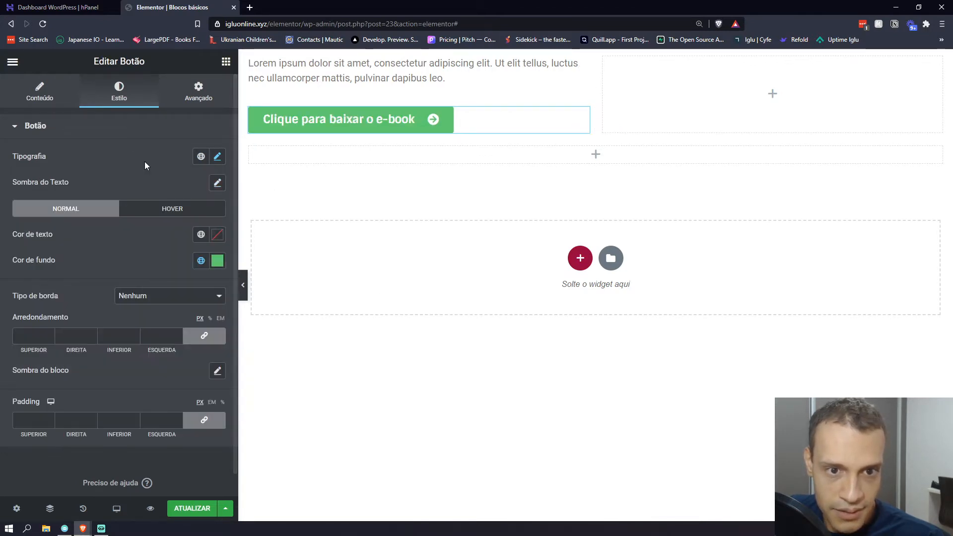
# Set the button text's typography transformation to Maiúsculas and close the typography settings
pyautogui.click(217, 160)
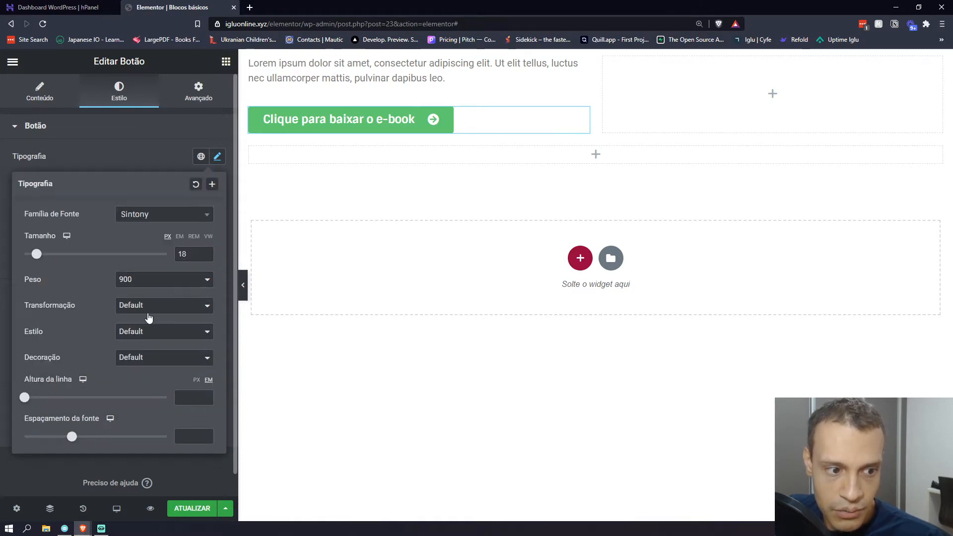
pyautogui.click(158, 306)
pyautogui.click(153, 330)
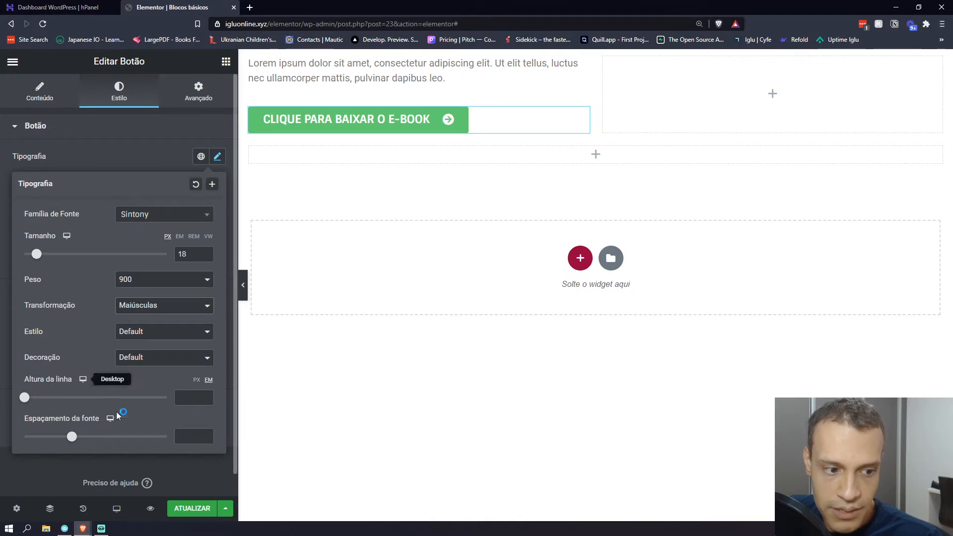
pyautogui.click(112, 163)
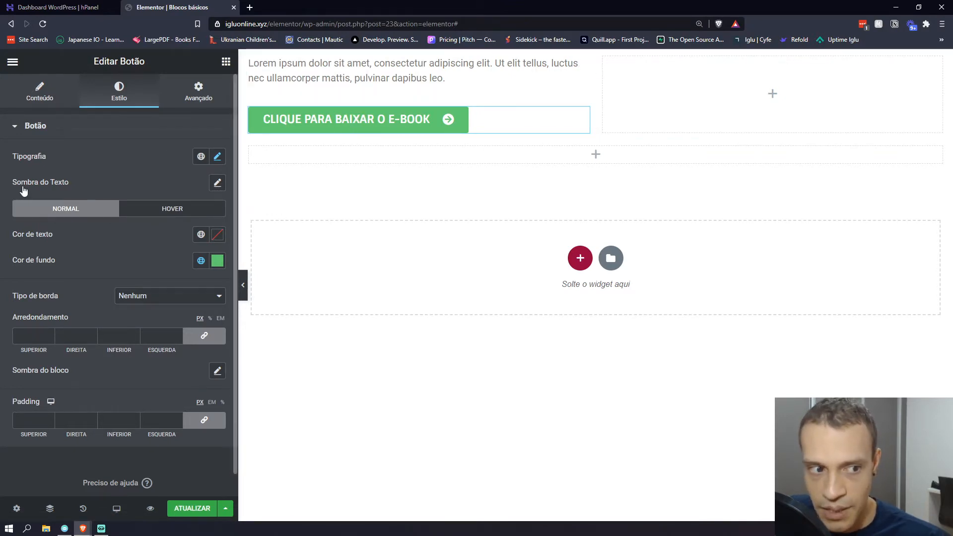
# Try the default text shadow on the button and reset it
pyautogui.click(217, 182)
pyautogui.click(160, 186)
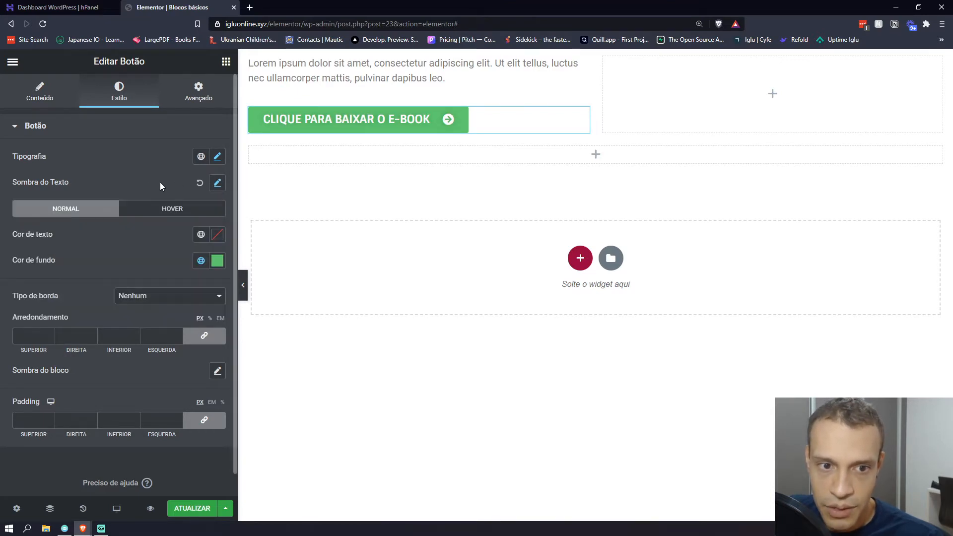
pyautogui.click(200, 183)
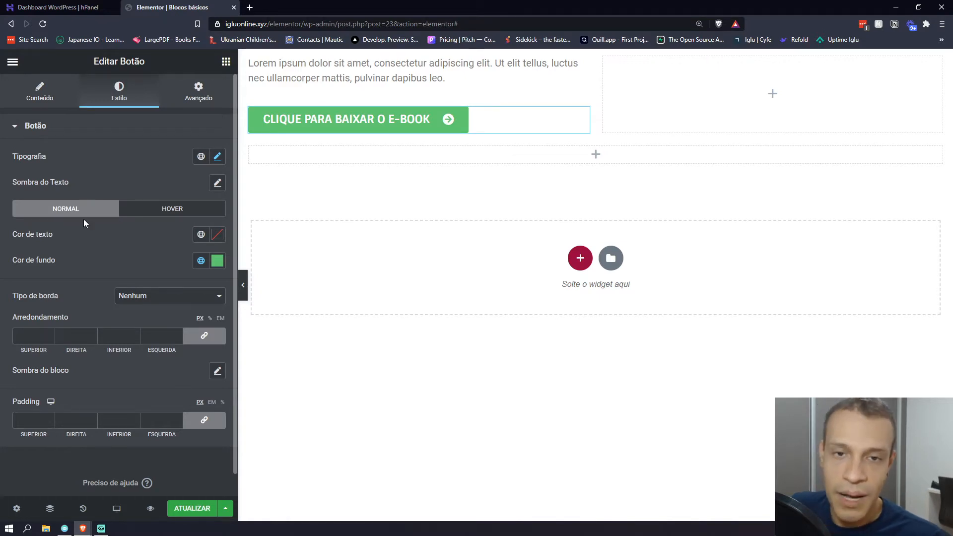
# Set the button's background colour in the hover state to bright red
pyautogui.click(165, 209)
pyautogui.click(63, 211)
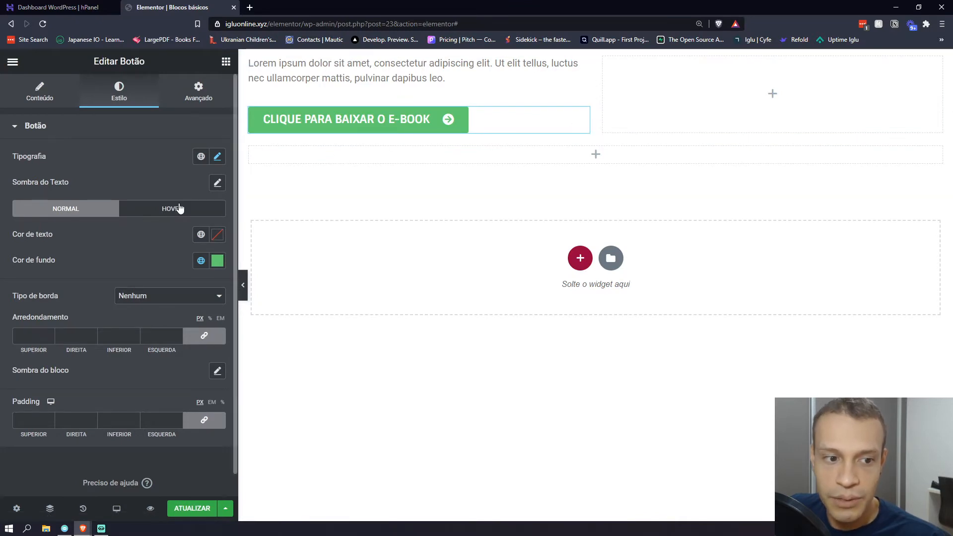
pyautogui.click(165, 210)
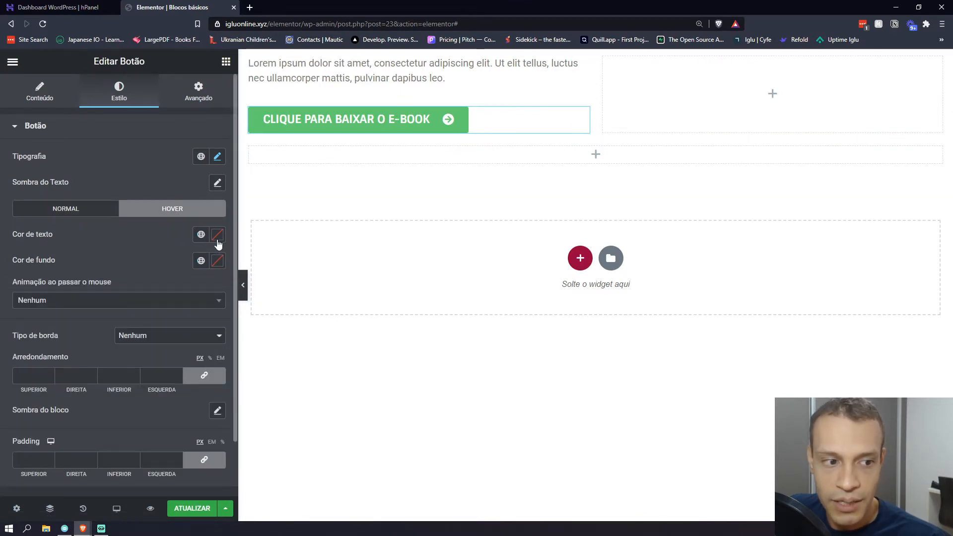
pyautogui.click(221, 259)
pyautogui.moveTo(209, 337); pyautogui.dragTo(223, 301)
pyautogui.click(161, 267)
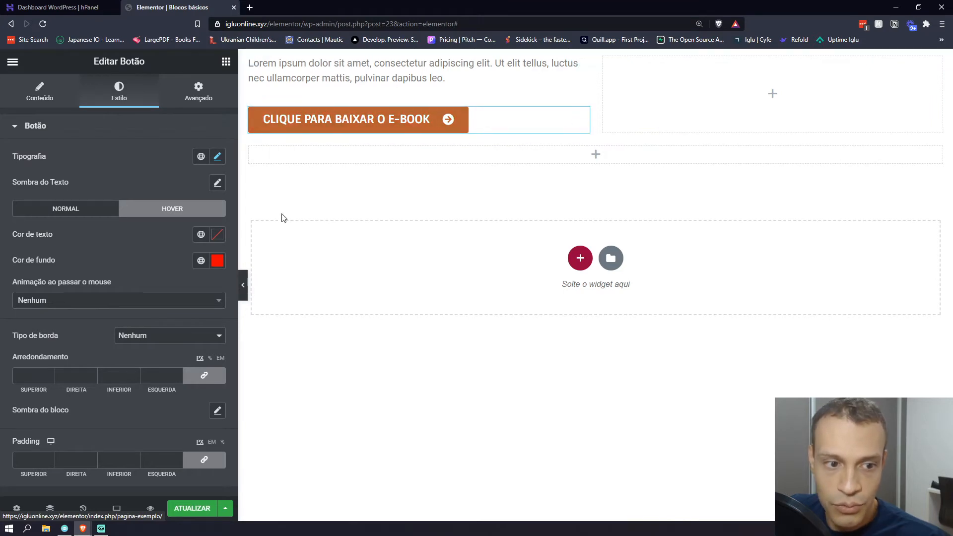
# Set the button's text colour in the hover state to black
pyautogui.click(219, 235)
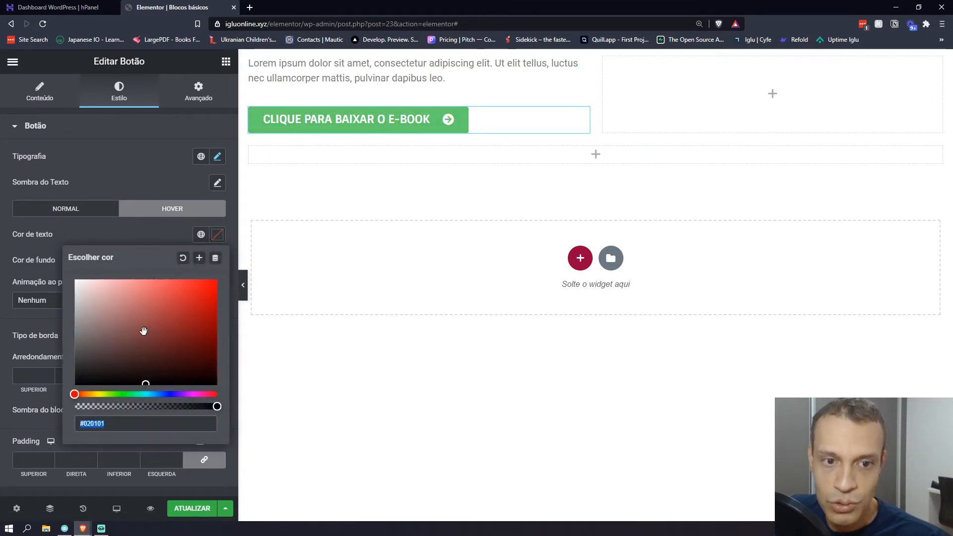
pyautogui.moveTo(143, 331); pyautogui.dragTo(2, 437)
pyautogui.click(218, 235)
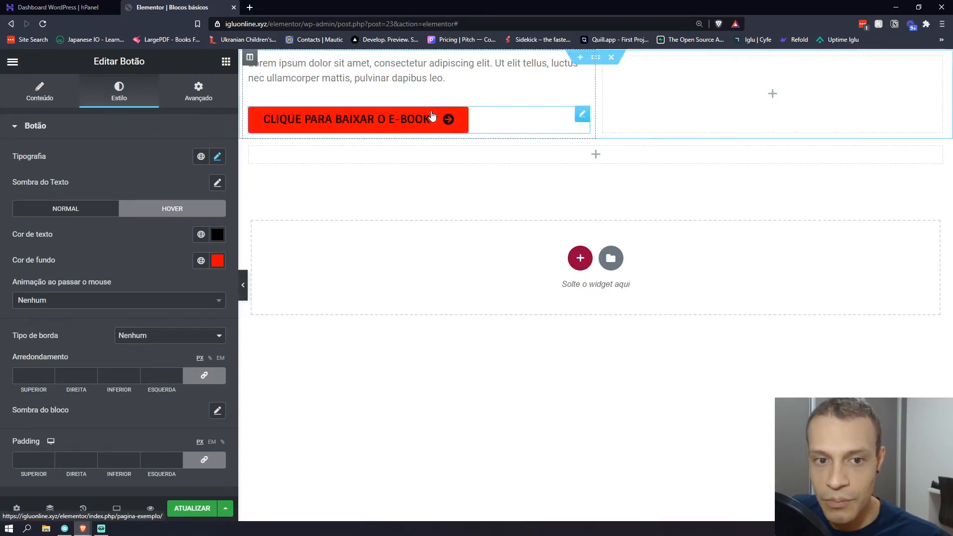
# Return to the button's normal state and give it a Sólido border 3 px wide on all sides
pyautogui.click(100, 210)
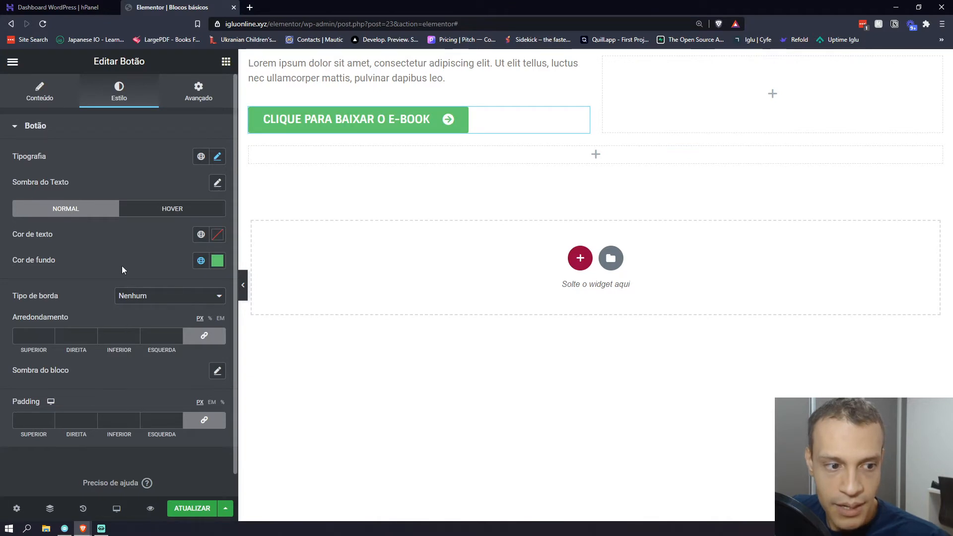
pyautogui.click(155, 213)
pyautogui.click(70, 213)
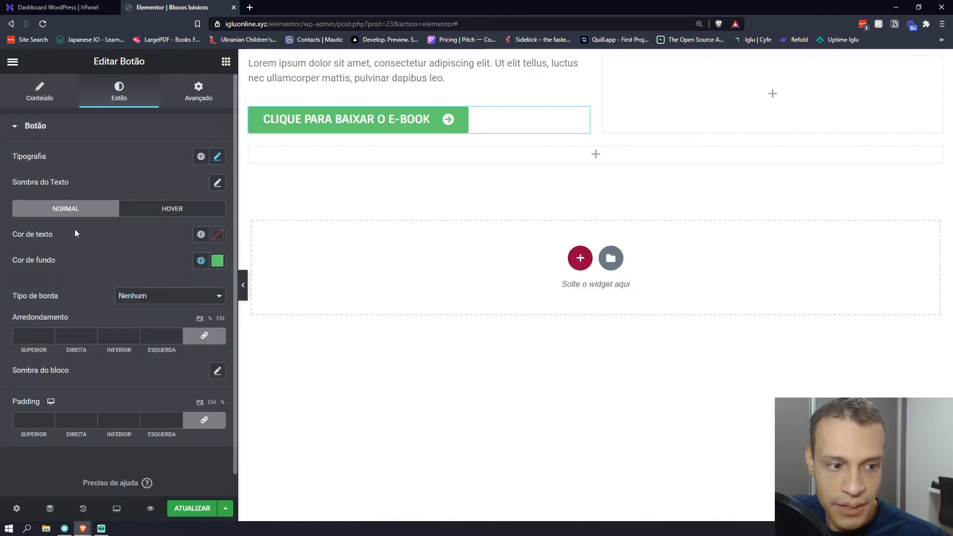
pyautogui.click(169, 296)
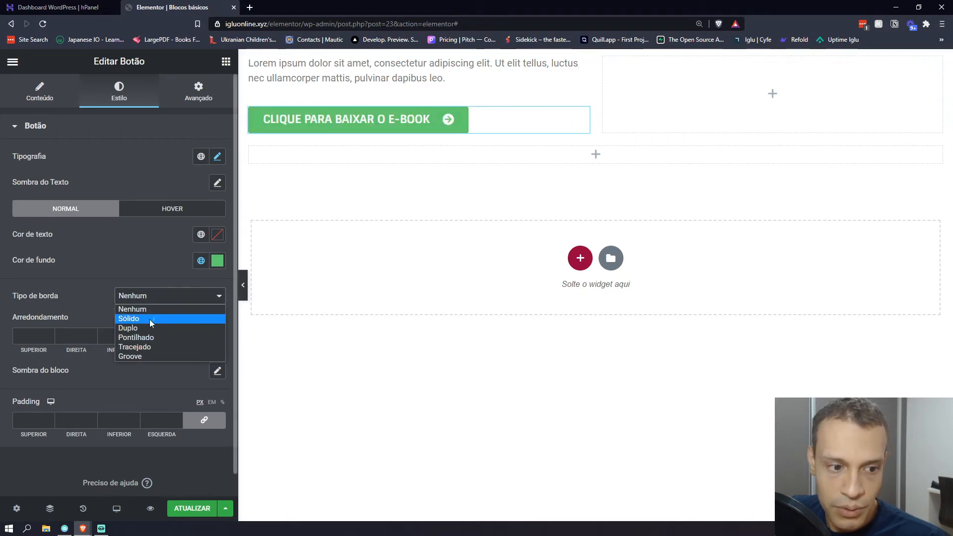
pyautogui.click(150, 318)
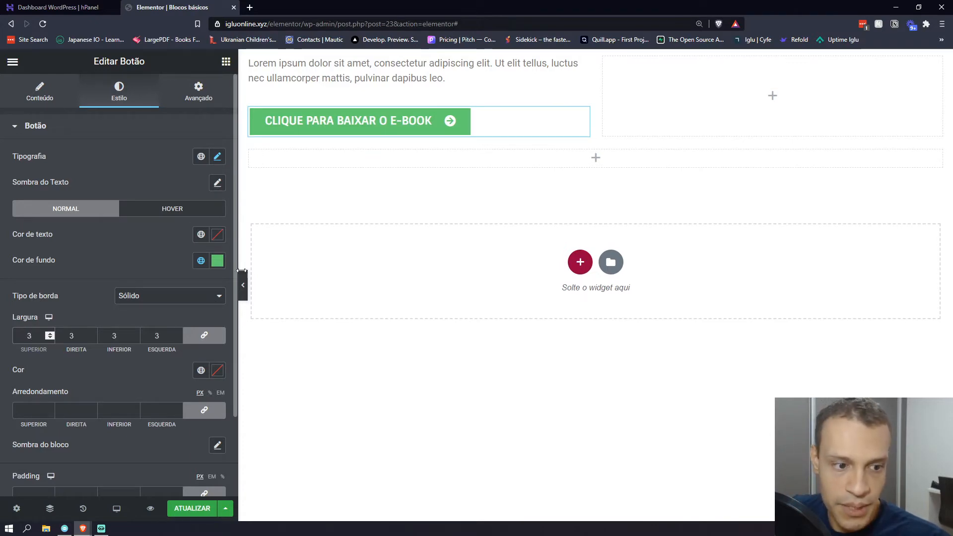
pyautogui.write('3')
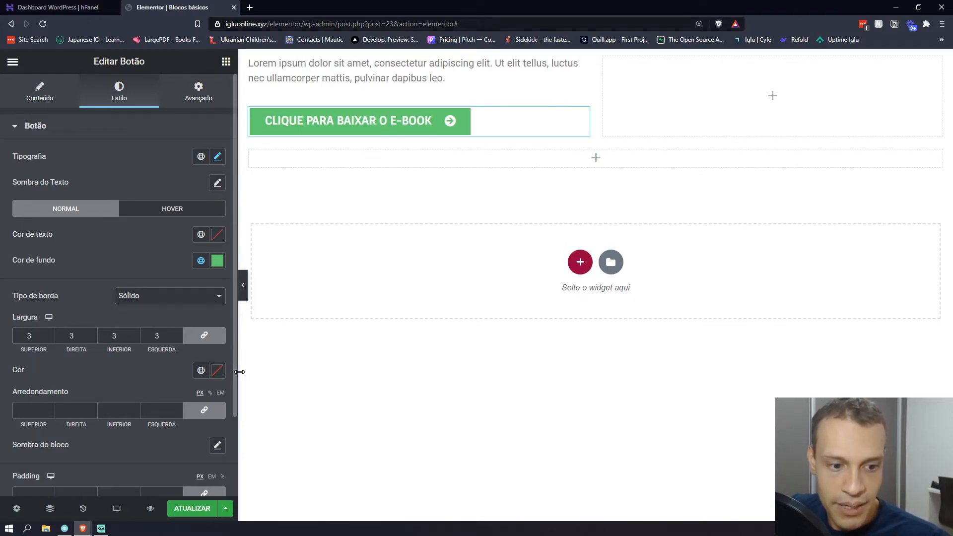
# Set the button's border colour to light salmon red and its corner rounding to 50 px on all corners
pyautogui.click(217, 370)
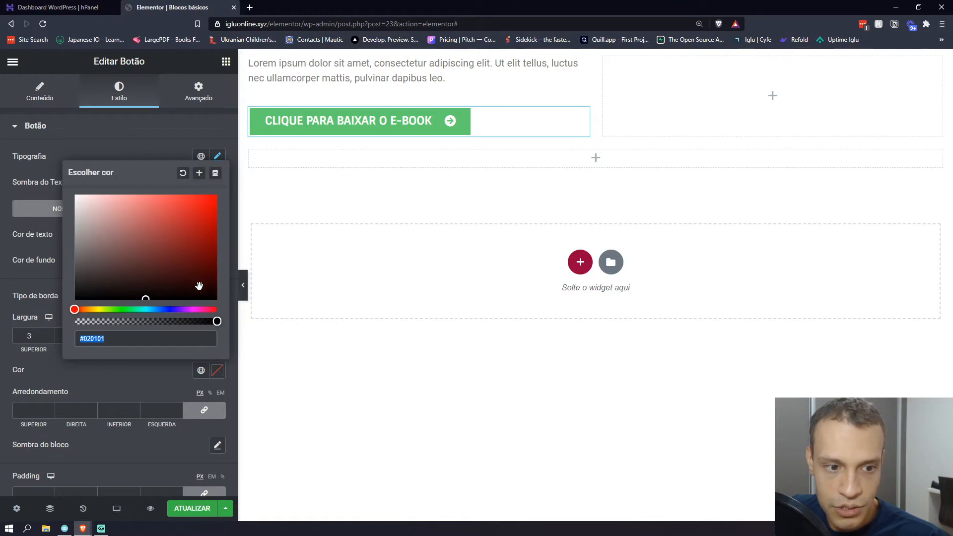
pyautogui.moveTo(199, 286); pyautogui.dragTo(247, 327)
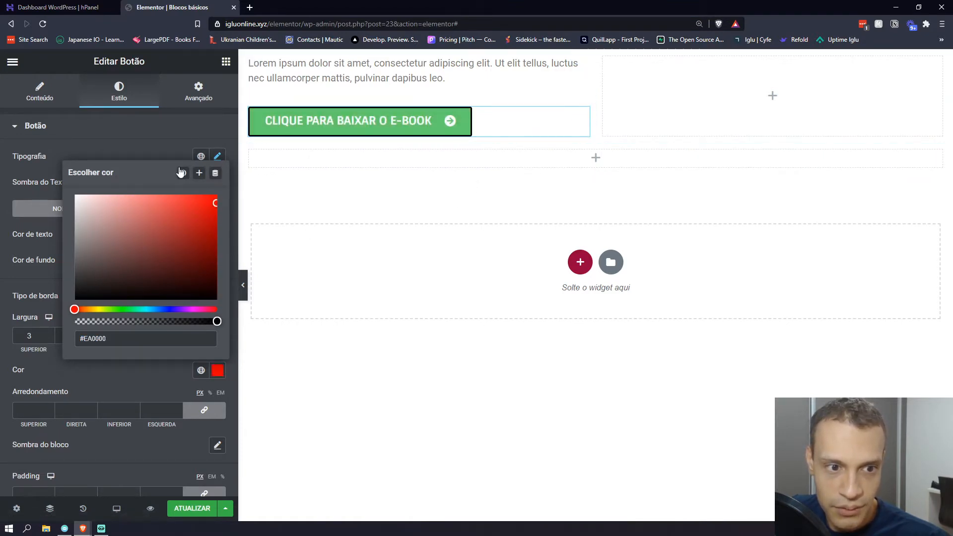
pyautogui.click(150, 127)
pyautogui.click(168, 139)
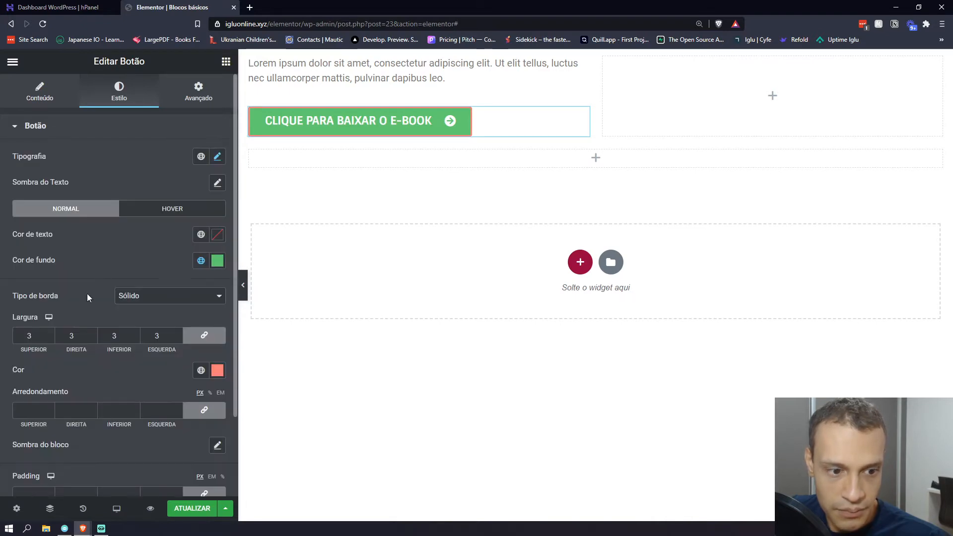
pyautogui.scroll(-2, 148, 307)
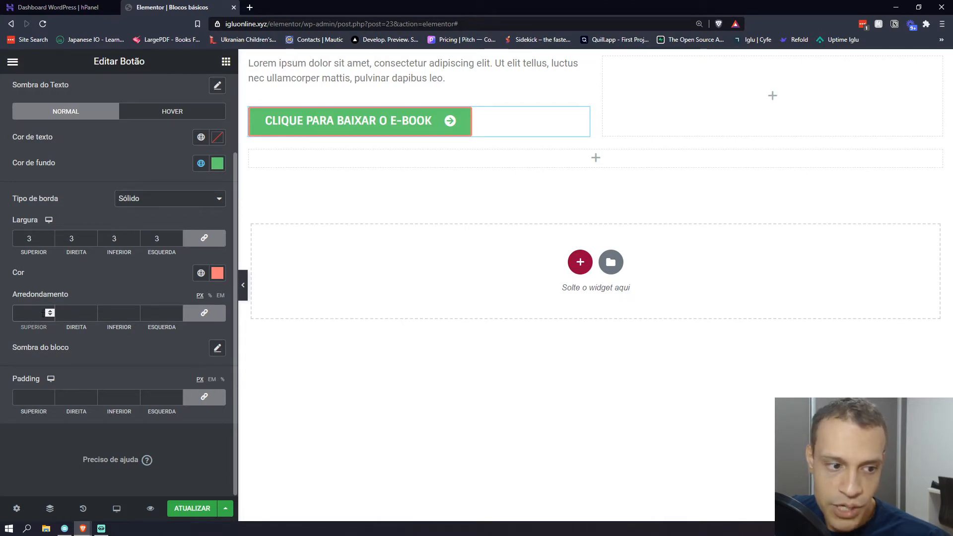
pyautogui.write('50')
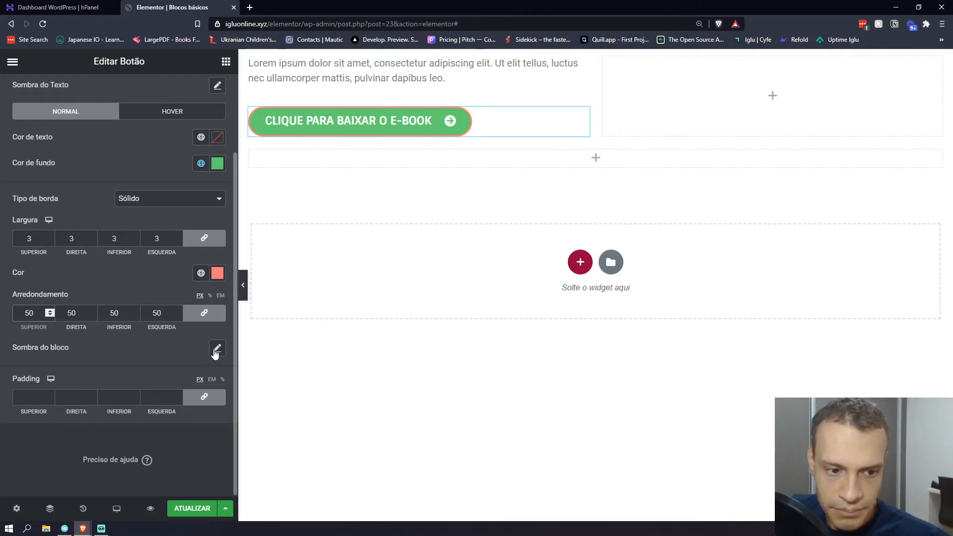
# Try the default block shadow (Sombra do bloco) around the button and reset it
pyautogui.click(216, 349)
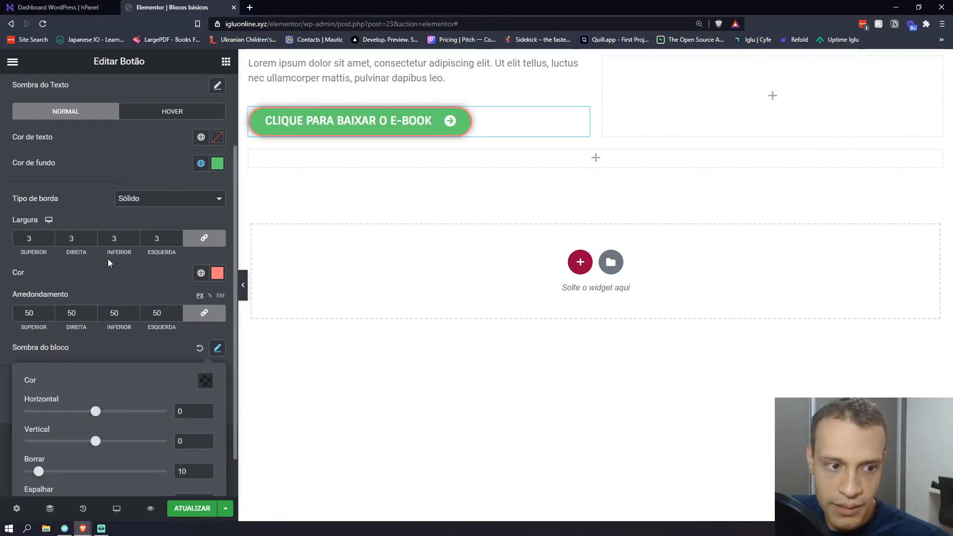
pyautogui.click(127, 355)
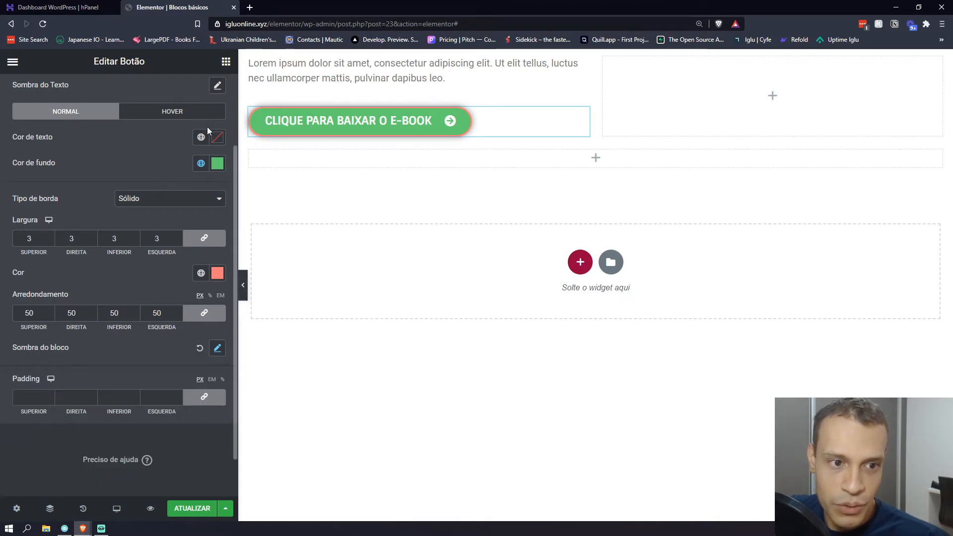
pyautogui.scroll(2, 207, 127)
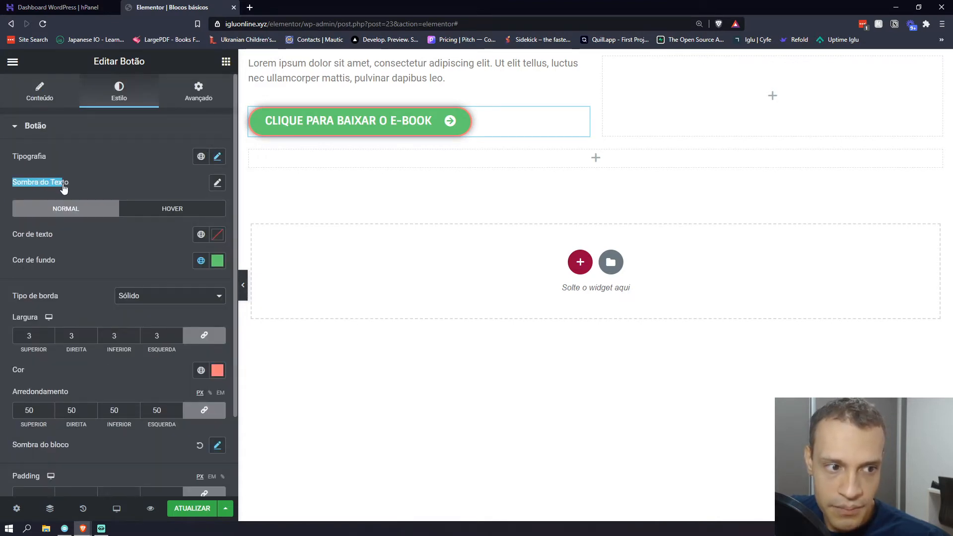
pyautogui.click(183, 186)
pyautogui.scroll(-2, 180, 204)
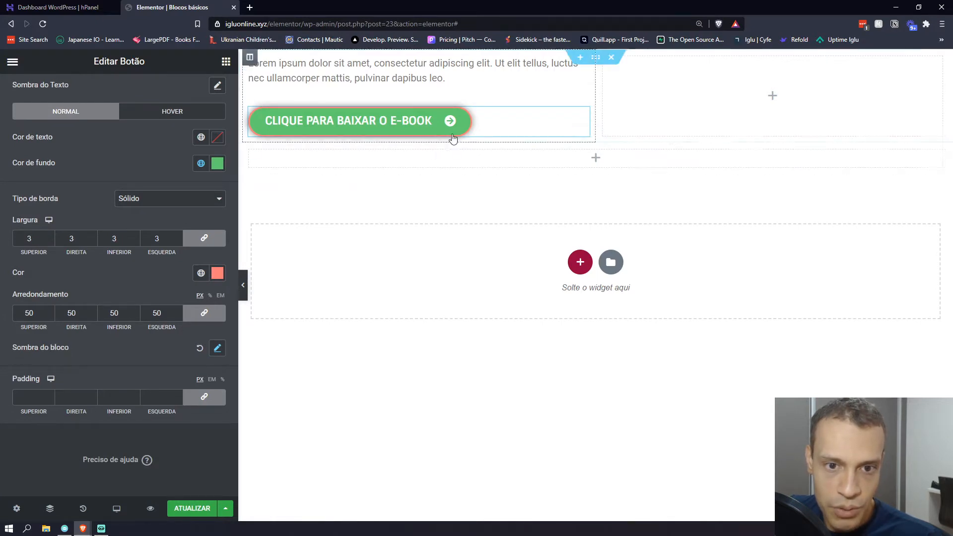
pyautogui.click(200, 348)
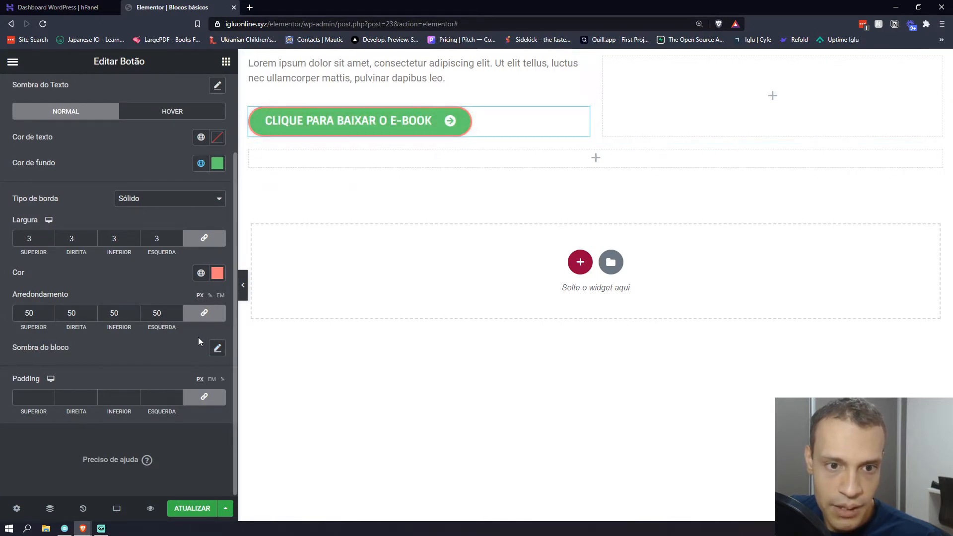
# Try the default text shadow (Sombra do Texto) on the rounded button for comparison and reset it
pyautogui.scroll(2, 198, 337)
pyautogui.click(217, 183)
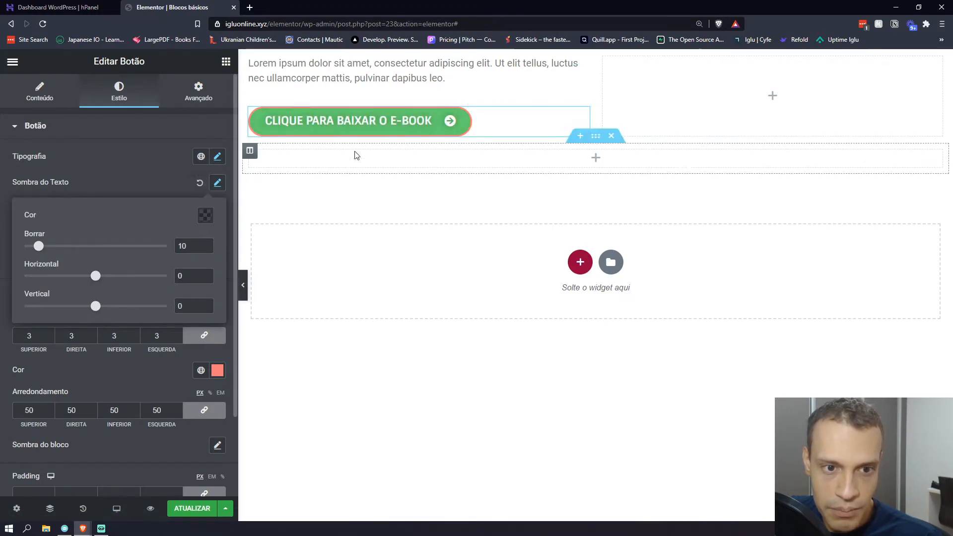
pyautogui.click(200, 184)
pyautogui.scroll(-2, 119, 196)
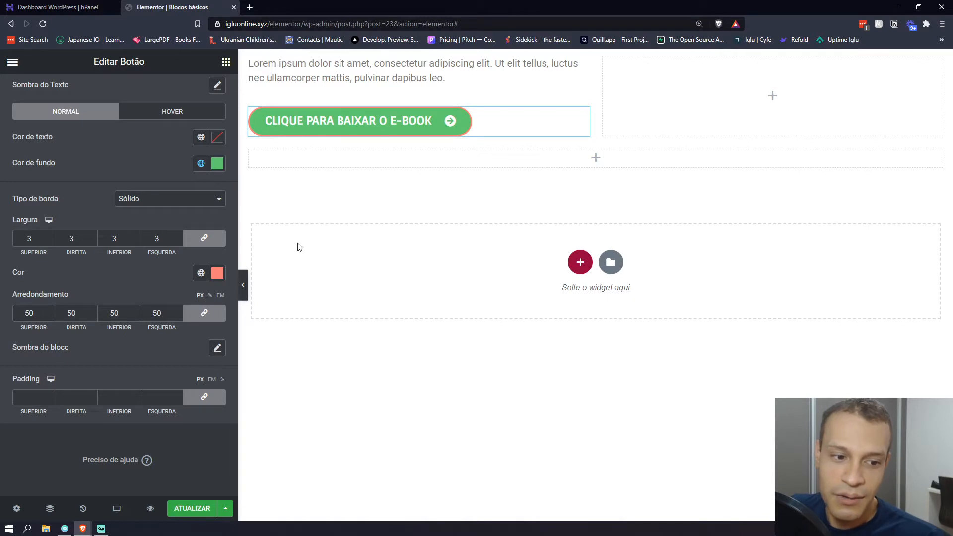
pyautogui.scroll(3, 43, 149)
pyautogui.click(53, 95)
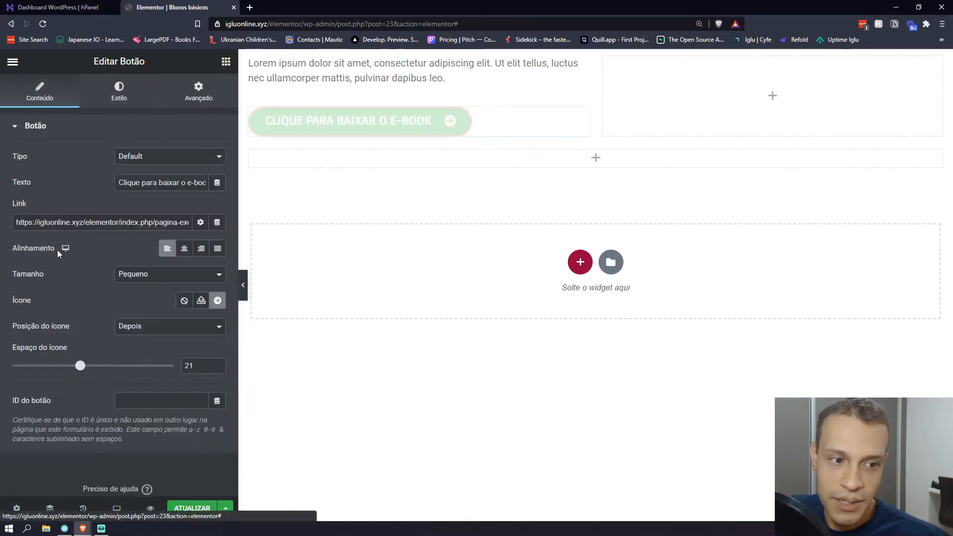
pyautogui.click(109, 104)
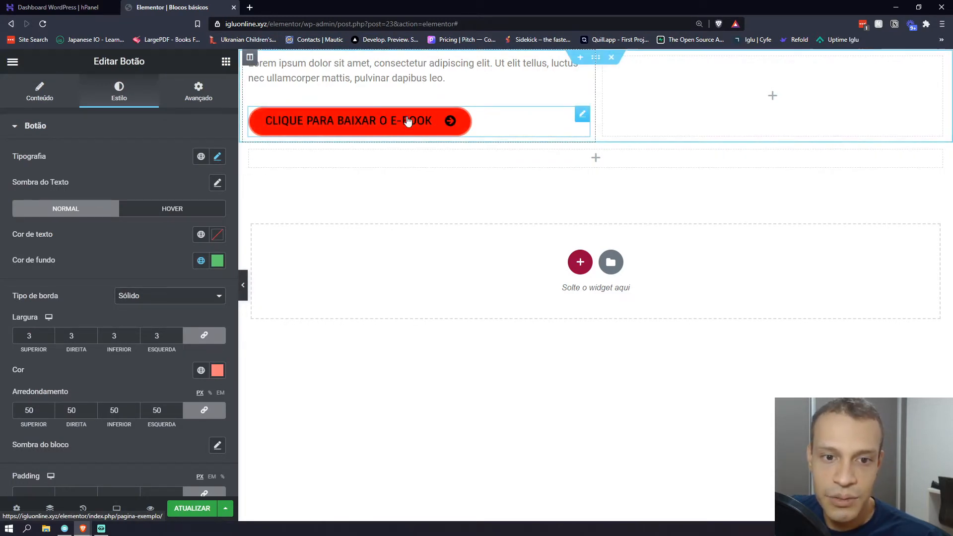
# Set the button's padding to 30 px on all four sides and unlink the four padding values
pyautogui.scroll(-2, 149, 323)
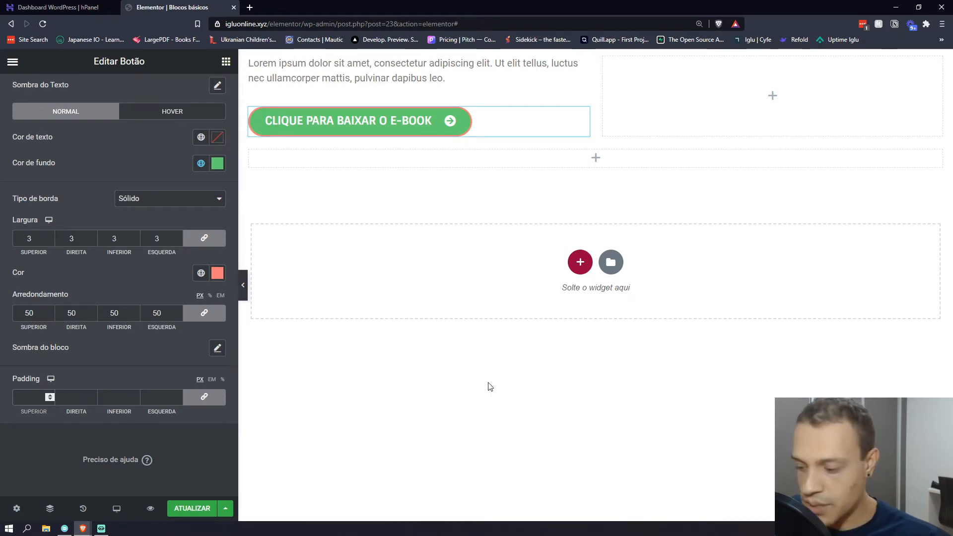
pyautogui.write('1')
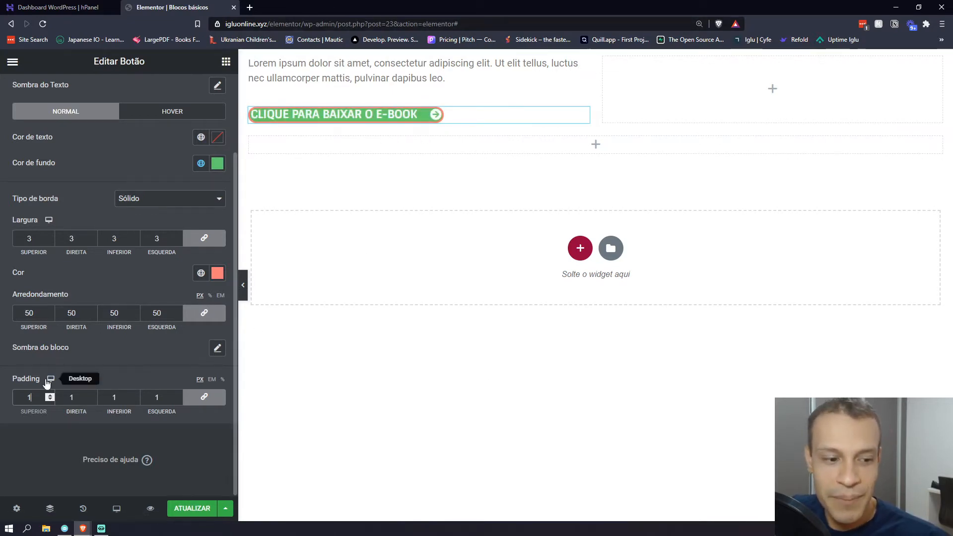
pyautogui.press('Up')
pyautogui.press('Up')
pyautogui.press('Up')
pyautogui.press('Up')
pyautogui.press('Up')
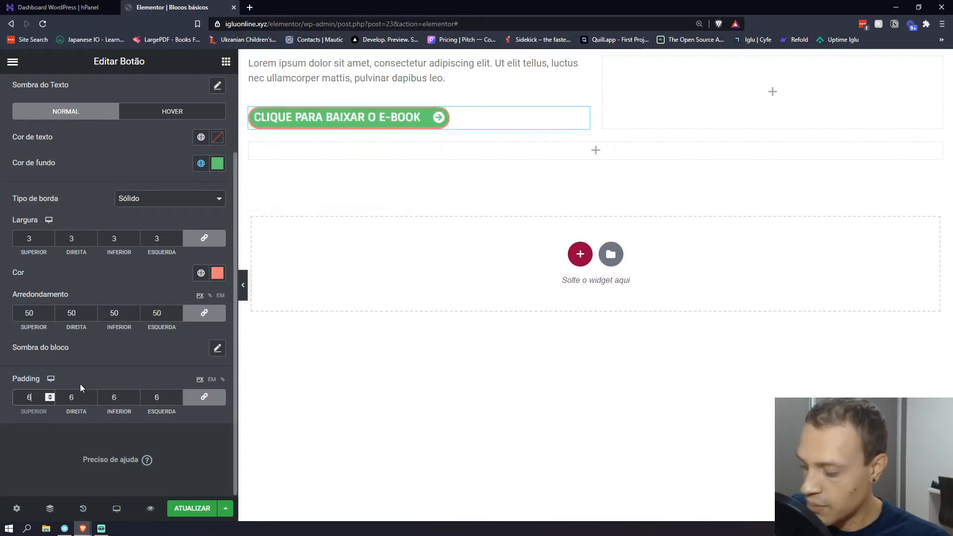
pyautogui.press('Up')
pyautogui.press('Up')
pyautogui.press('Up')
pyautogui.press('Up')
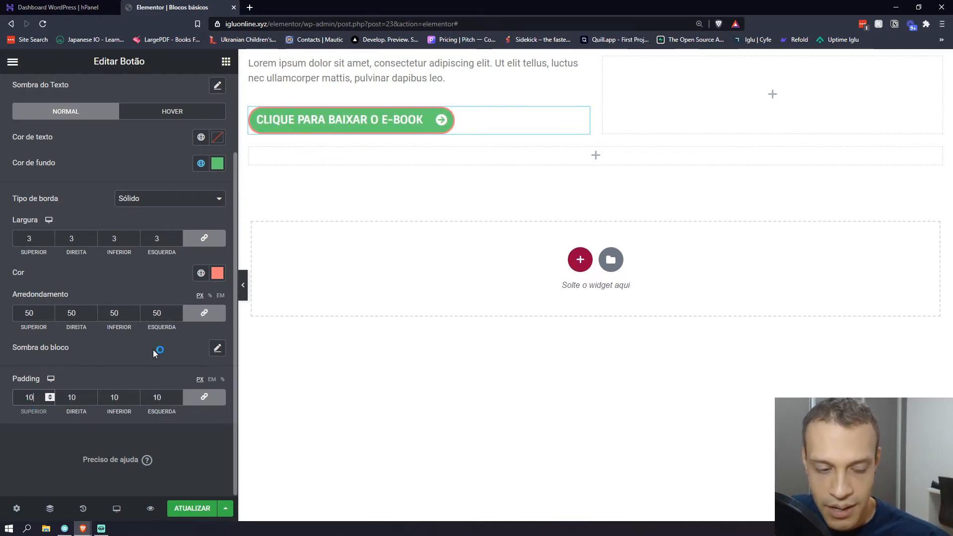
pyautogui.press('Up')
pyautogui.press('Up')
pyautogui.press('Up')
pyautogui.press('Up')
pyautogui.press('Up')
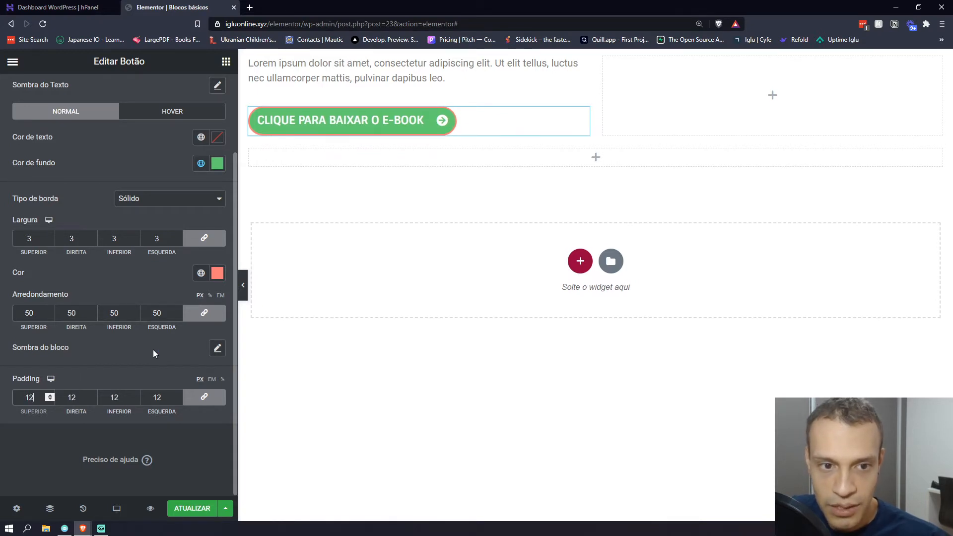
pyautogui.press('Up')
pyautogui.press('Up')
pyautogui.press('Up')
pyautogui.press('Up')
pyautogui.press('Up')
pyautogui.press('Up')
pyautogui.press('Up')
pyautogui.press('Up')
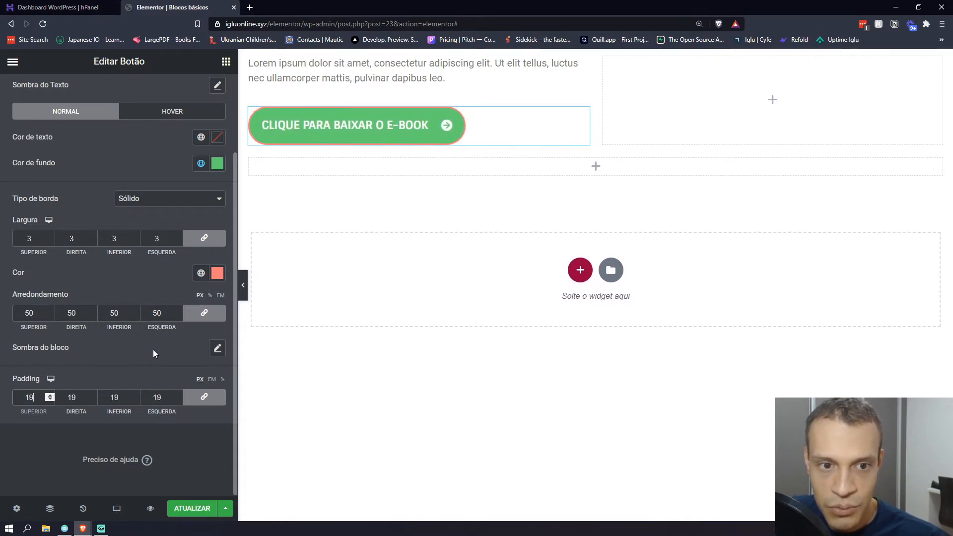
pyautogui.press('Up')
pyautogui.press('Up')
pyautogui.press('Up')
pyautogui.press('Up')
pyautogui.press('Up')
pyautogui.press('Up')
pyautogui.press('Up')
pyautogui.press('Up')
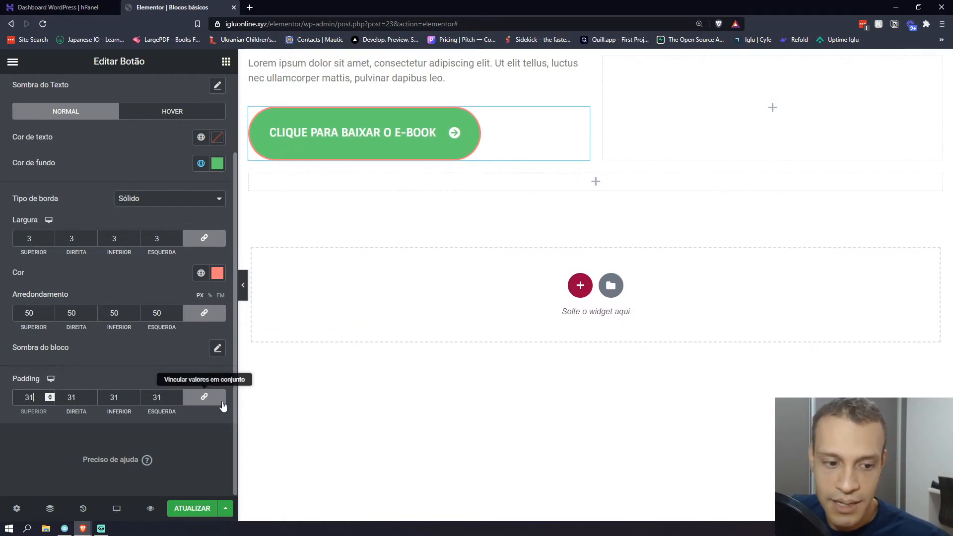
pyautogui.click(161, 396)
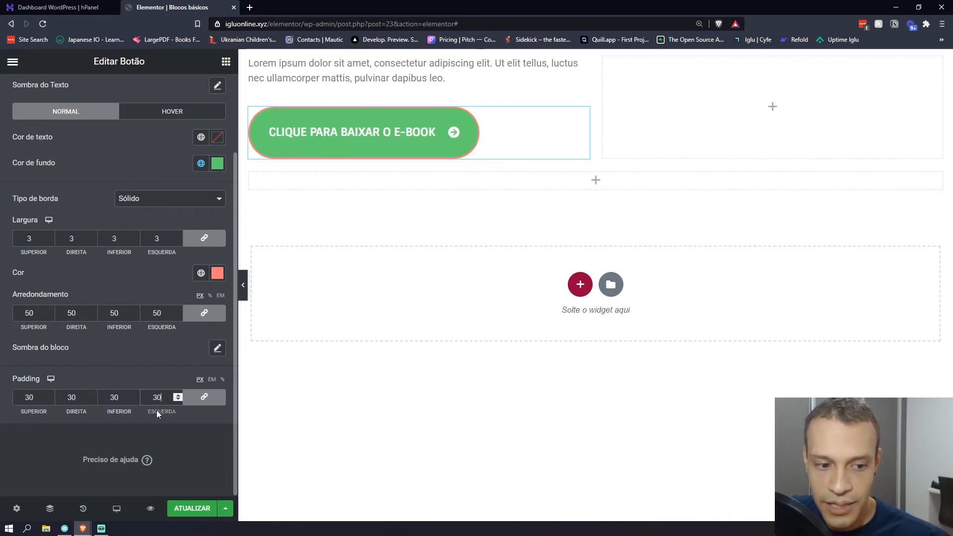
pyautogui.click(204, 396)
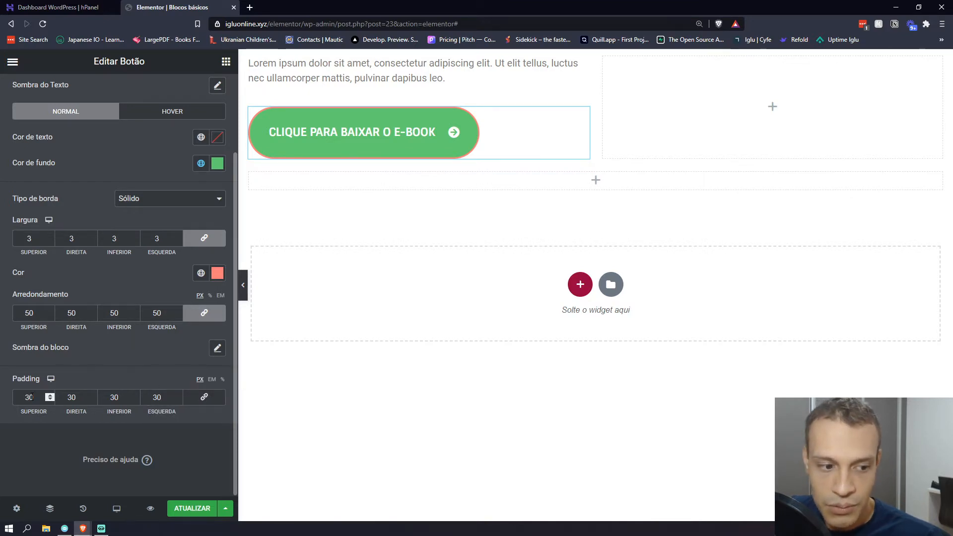
# Set the button's padding to 10 px at the top and bottom and 50 px on the right and left
pyautogui.moveTo(33, 397); pyautogui.dragTo(3, 399)
pyautogui.write('10')
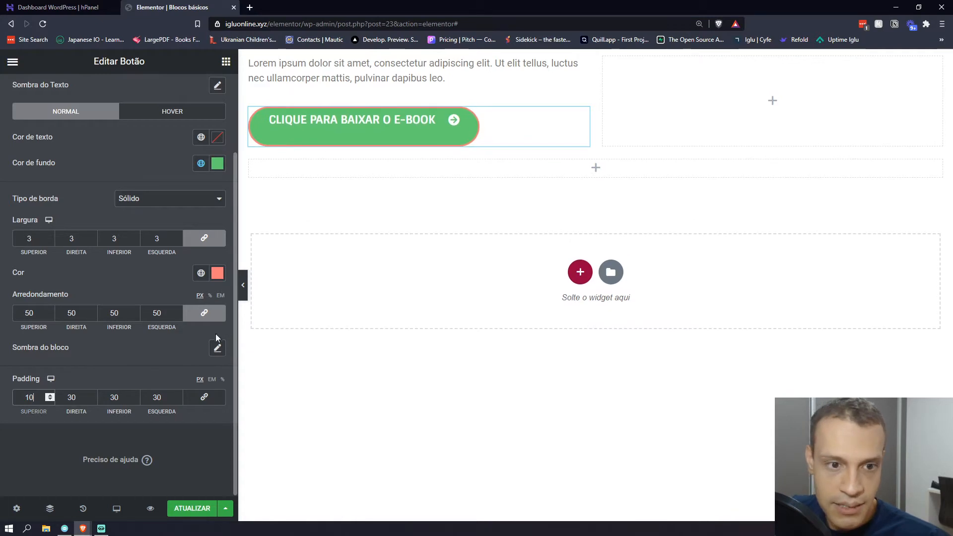
pyautogui.moveTo(122, 398); pyautogui.dragTo(83, 401)
pyautogui.write('10')
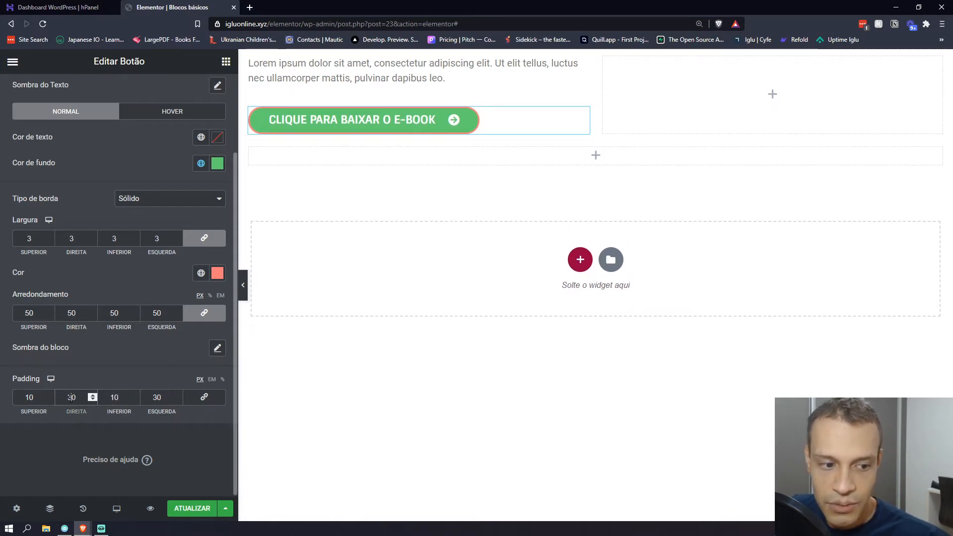
pyautogui.moveTo(76, 399); pyautogui.dragTo(47, 399)
pyautogui.write('50')
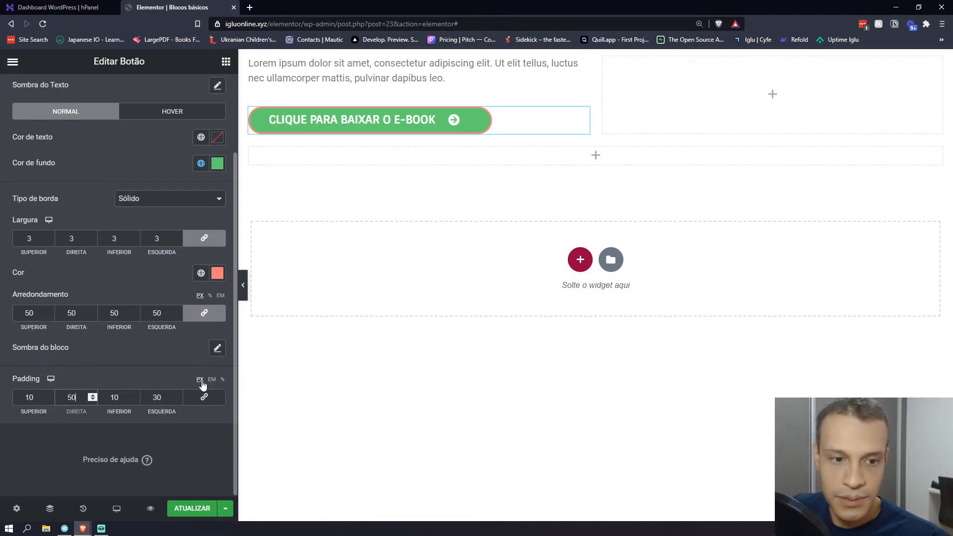
pyautogui.write('50')
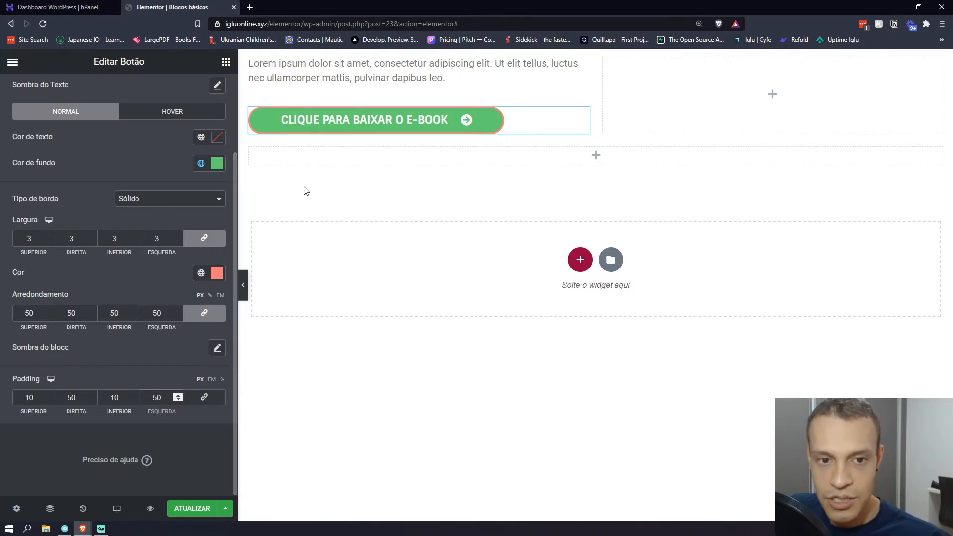
# Review the button's advanced settings, then its style and content options, including the link address
pyautogui.scroll(3, 157, 219)
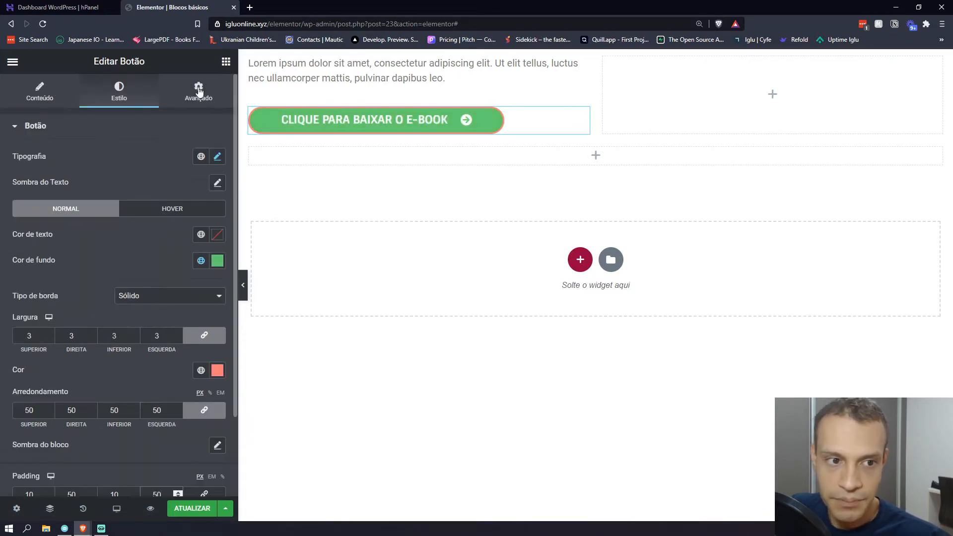
pyautogui.click(191, 102)
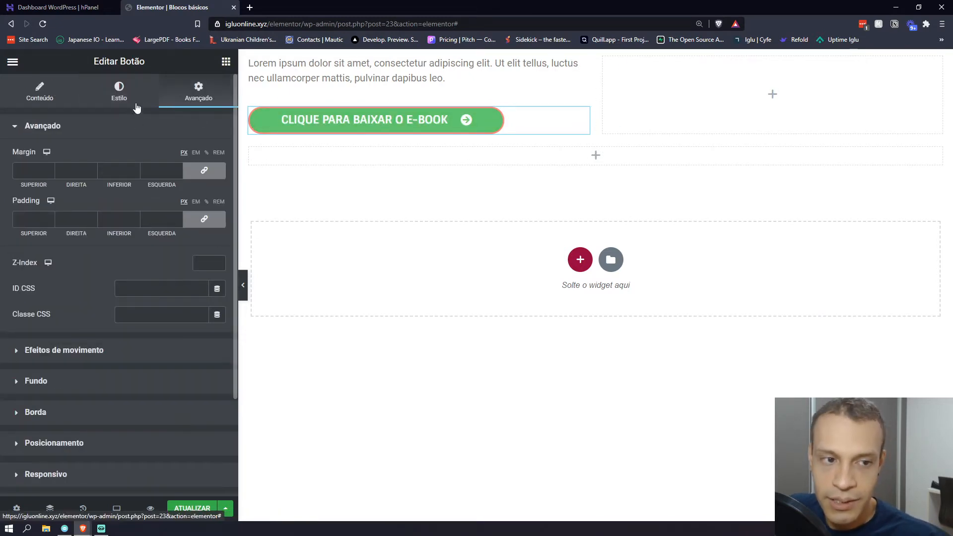
pyautogui.scroll(-3, 75, 271)
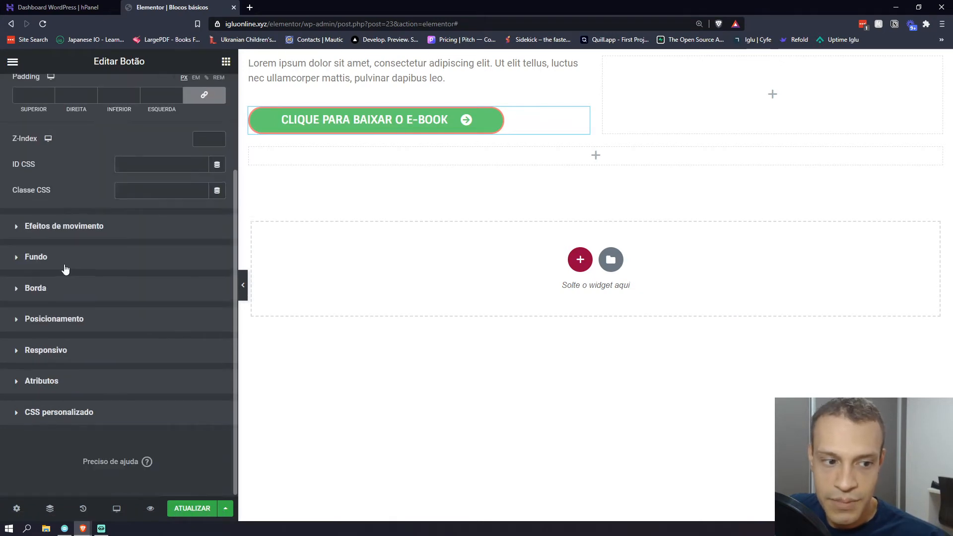
pyautogui.scroll(3, 61, 264)
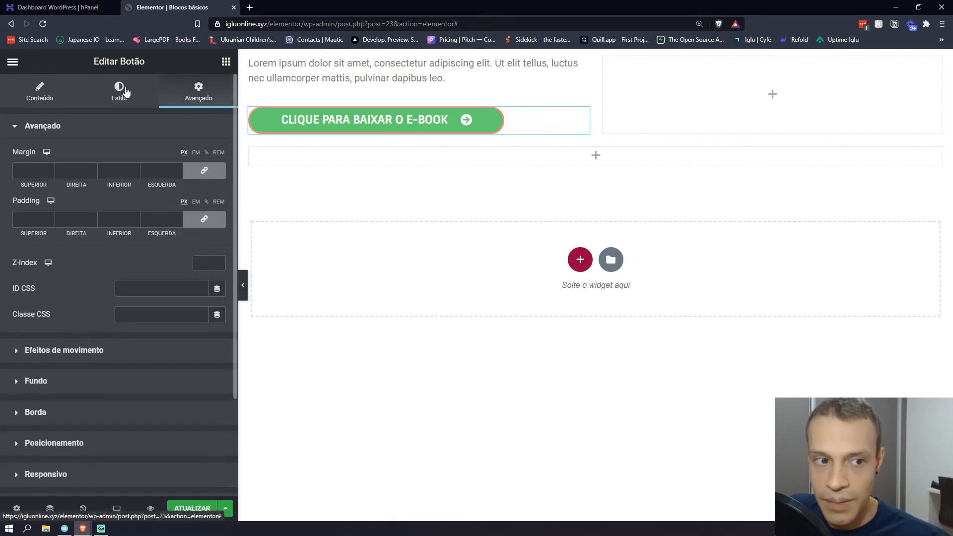
pyautogui.click(124, 92)
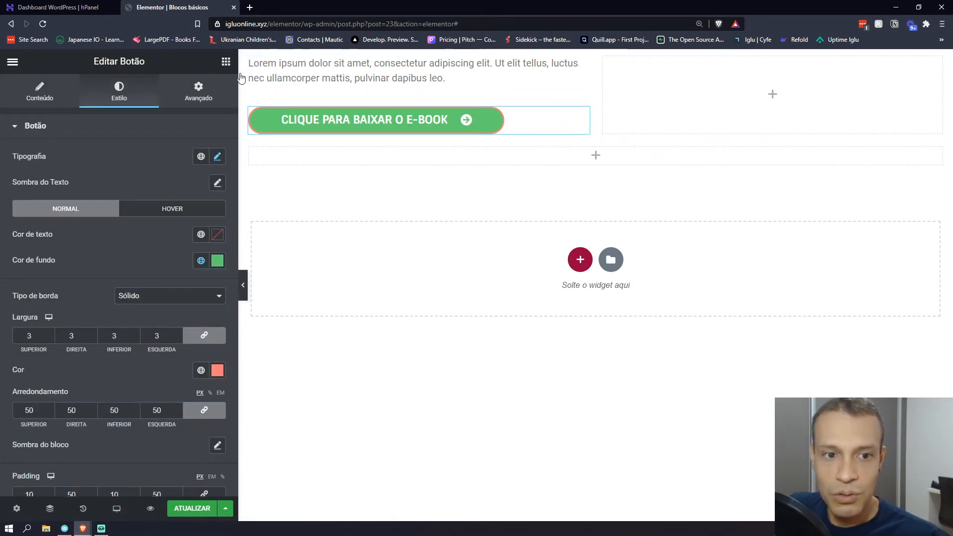
pyautogui.click(226, 62)
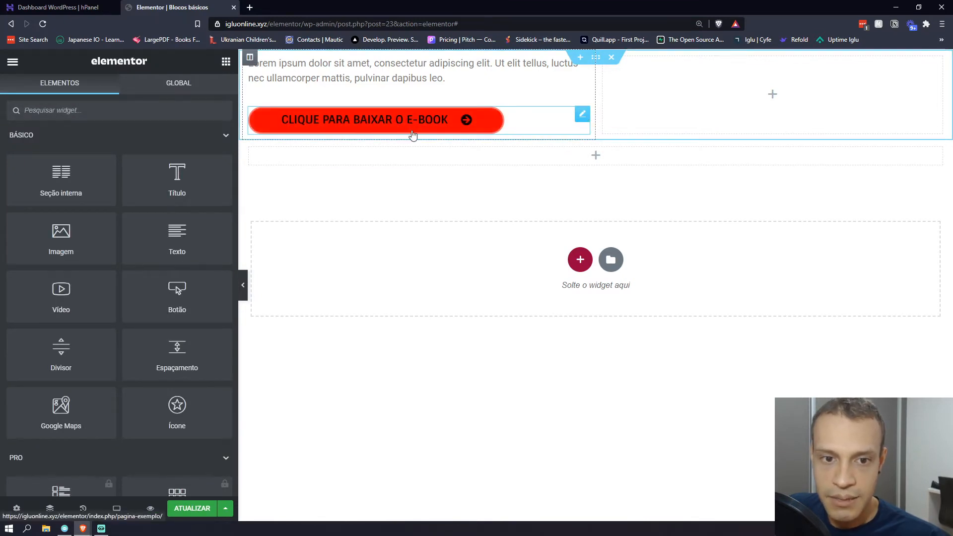
pyautogui.click(413, 131)
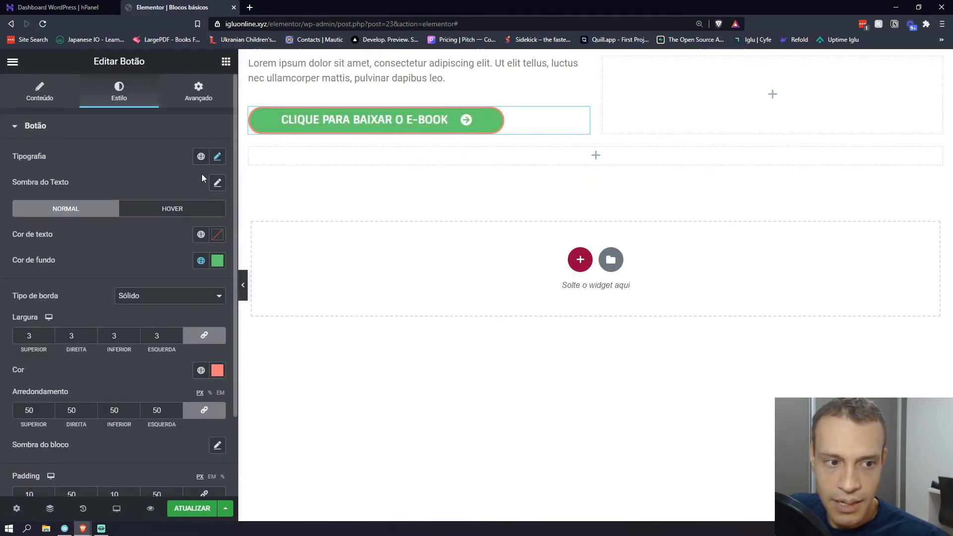
pyautogui.click(39, 91)
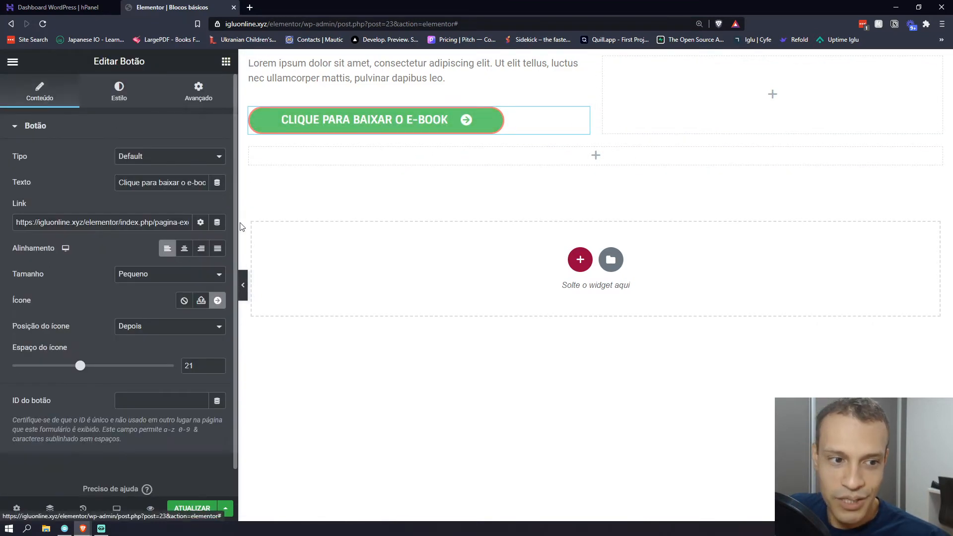
pyautogui.tripleClick(38, 225)
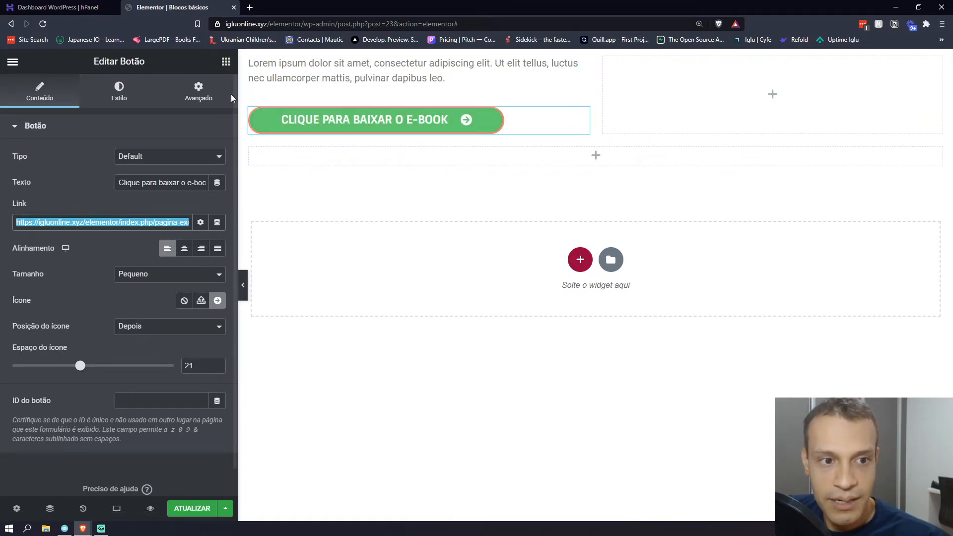
# Add a Divisor widget directly below the button and set its width to 68%
pyautogui.click(226, 62)
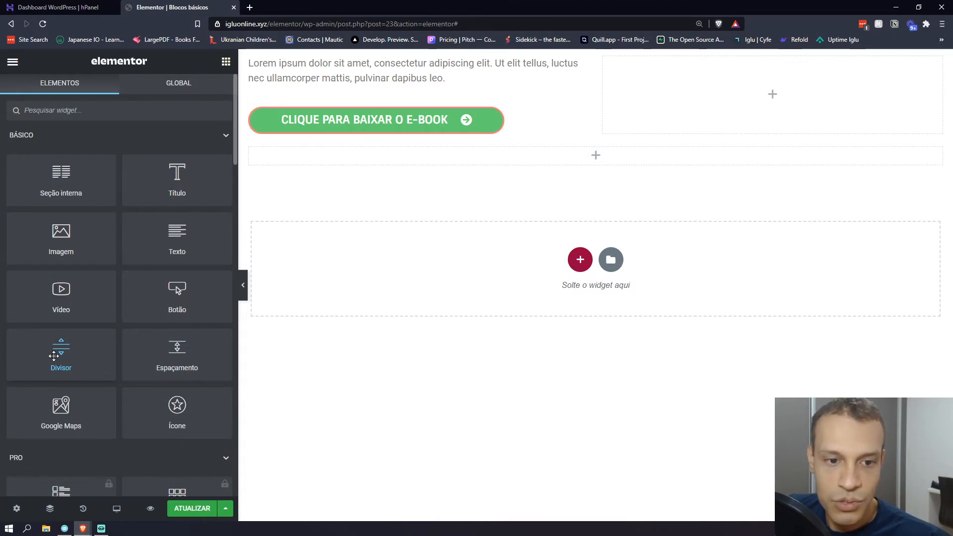
pyautogui.moveTo(75, 368); pyautogui.dragTo(492, 161)
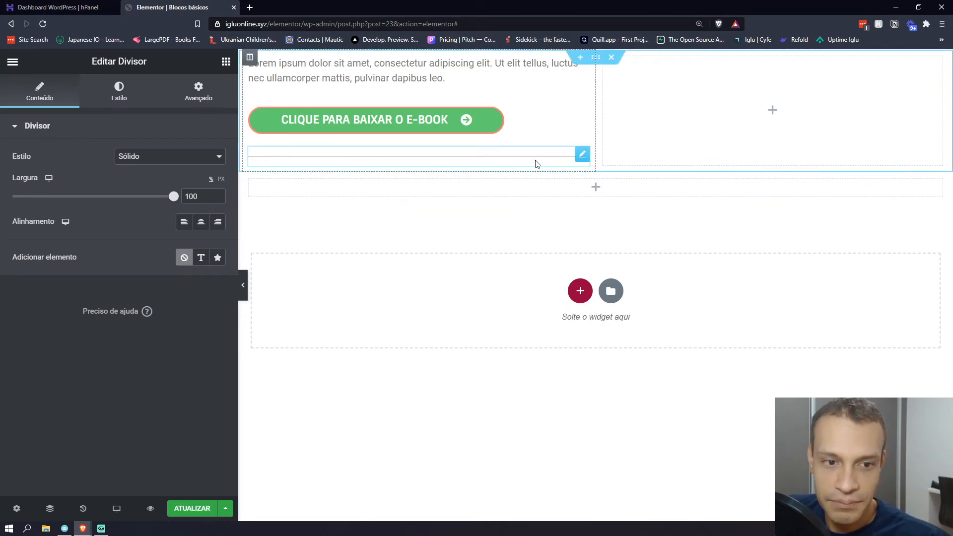
pyautogui.moveTo(153, 202); pyautogui.dragTo(118, 204)
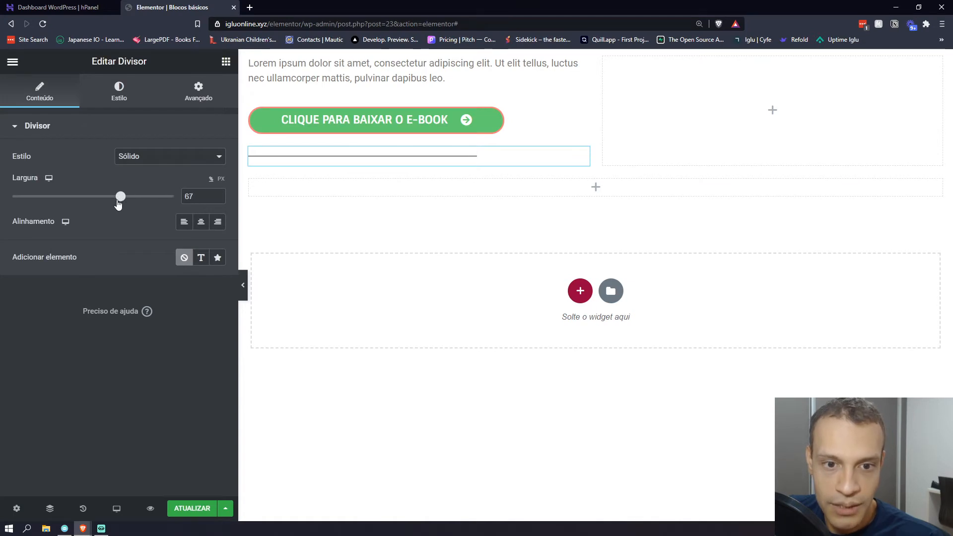
pyautogui.moveTo(58, 200); pyautogui.dragTo(143, 197)
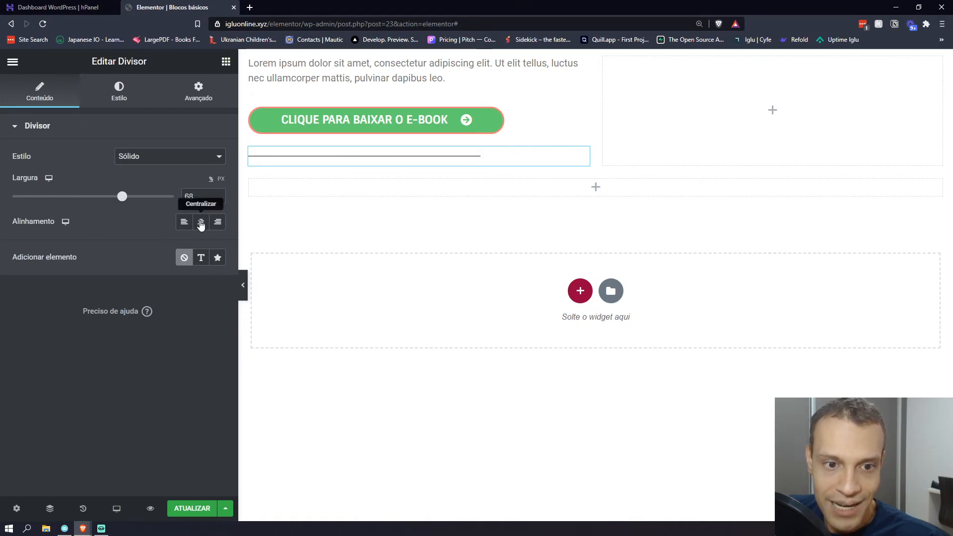
# Try centre and right alignment on the divider, then align it left
pyautogui.click(202, 225)
pyautogui.click(216, 223)
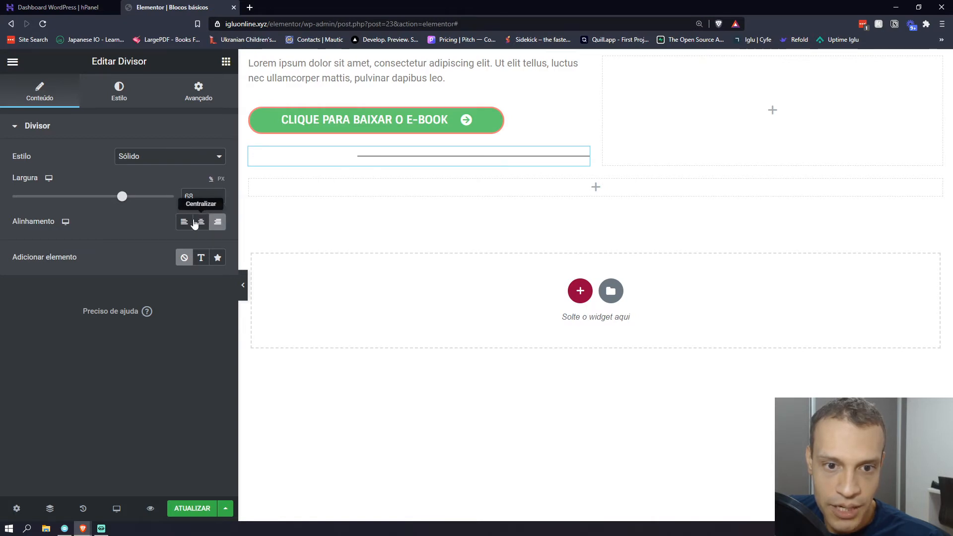
pyautogui.click(194, 223)
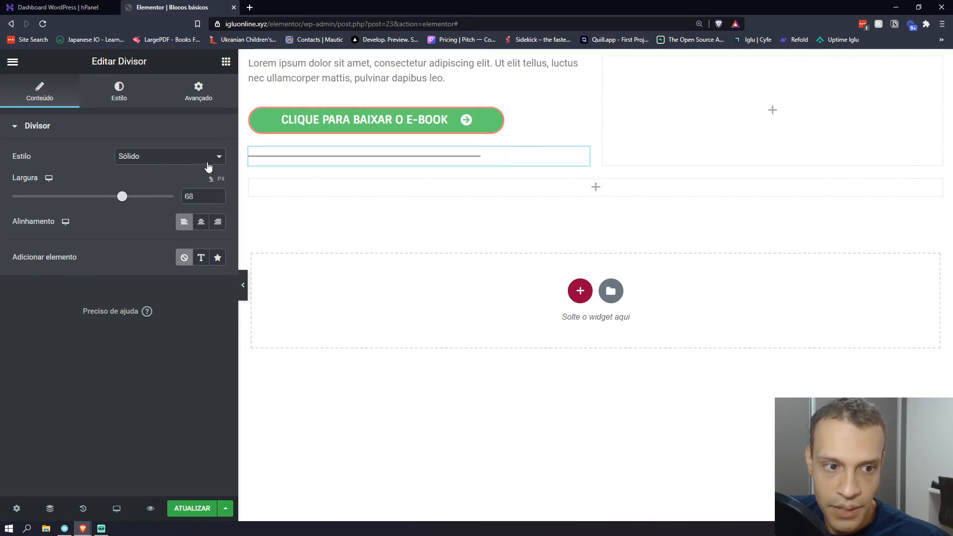
# Try the line styles Duplo, Pontilhado, Tracejado, Barras and Torre on the divider
pyautogui.click(177, 158)
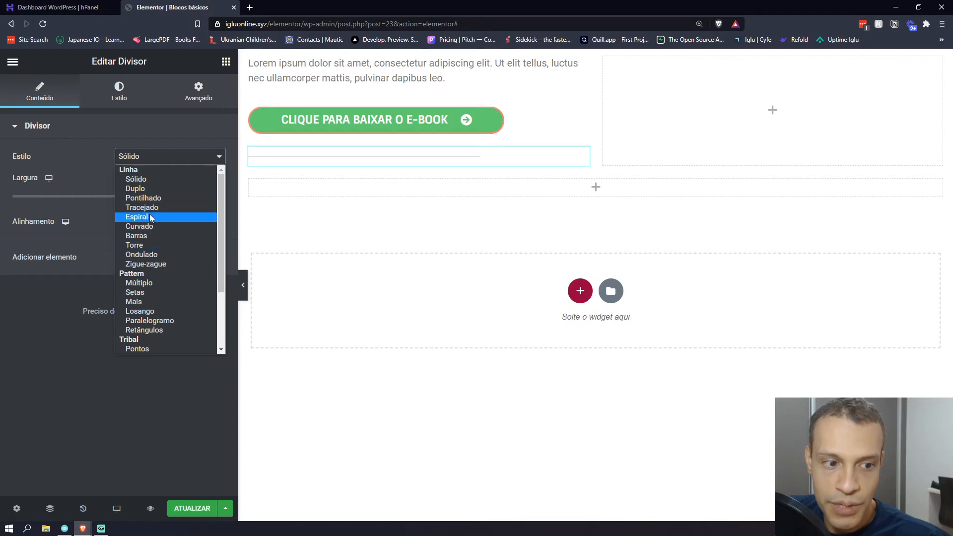
pyautogui.click(150, 188)
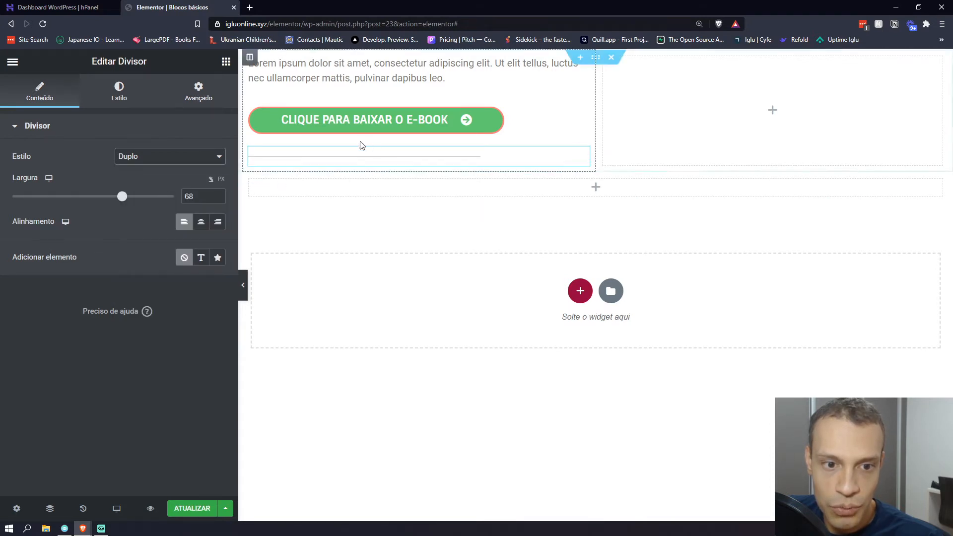
pyautogui.click(177, 158)
pyautogui.click(167, 196)
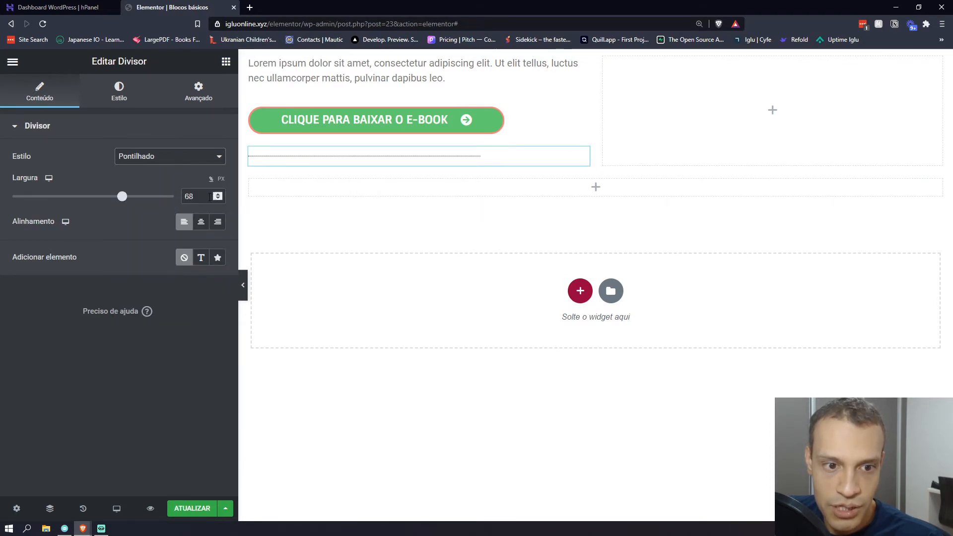
pyautogui.click(169, 158)
pyautogui.click(159, 210)
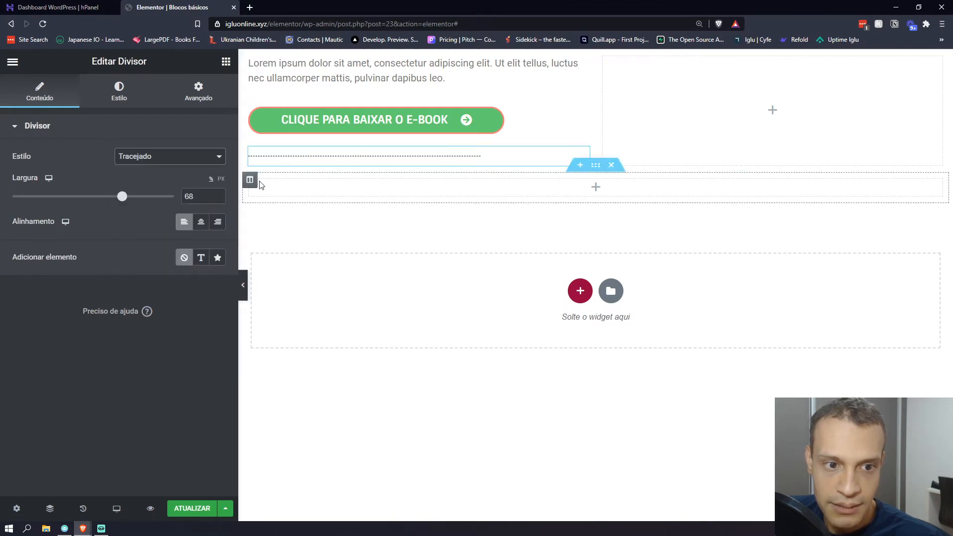
pyautogui.click(170, 156)
pyautogui.click(159, 239)
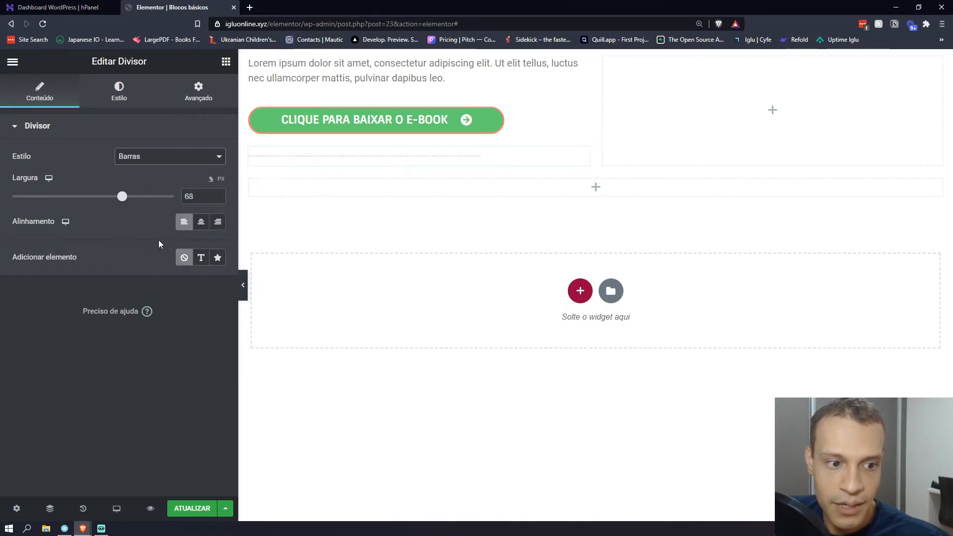
pyautogui.click(144, 158)
pyautogui.click(160, 236)
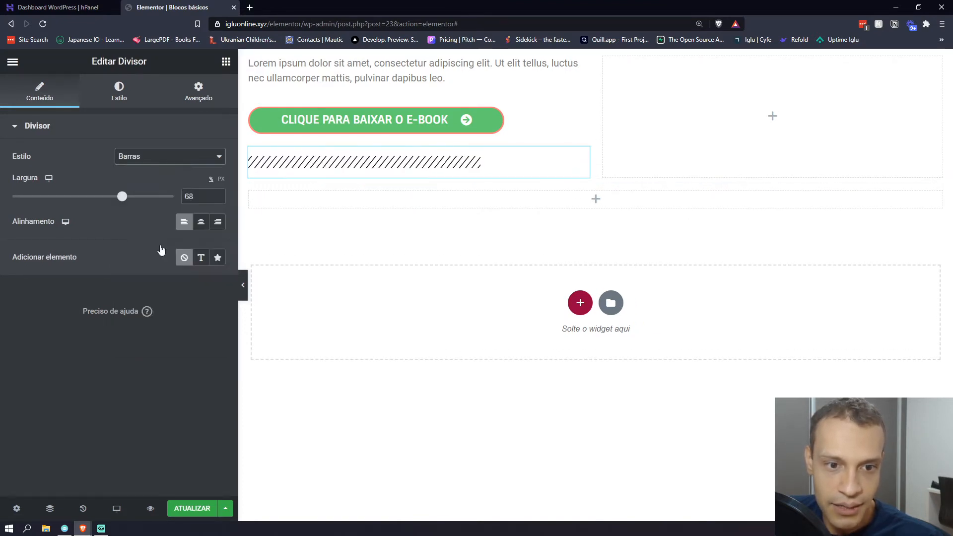
pyautogui.press('Down')
# Try the divider styles Múltiplo, Mais, Árvores and Quadros, and widen the Quadros version to 75%
pyautogui.click(180, 156)
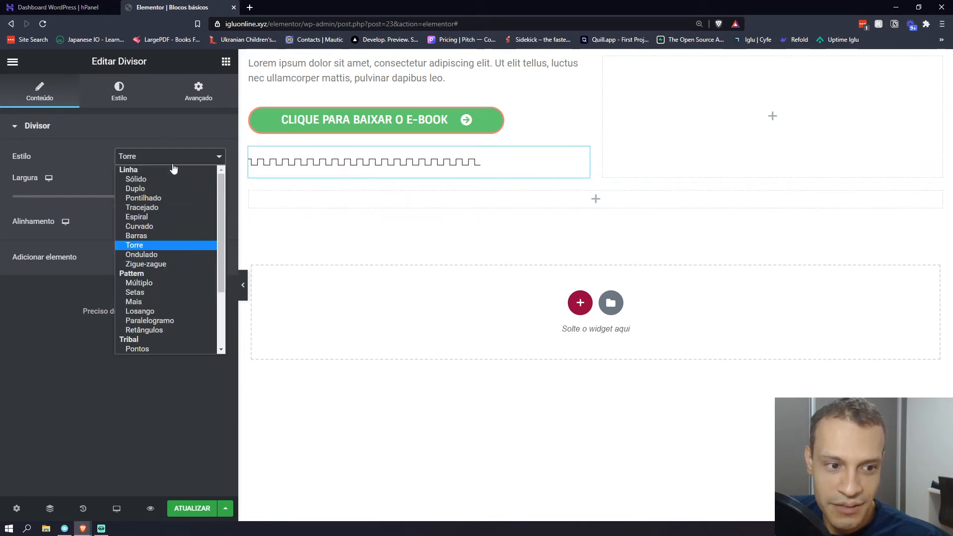
pyautogui.click(171, 287)
pyautogui.click(170, 157)
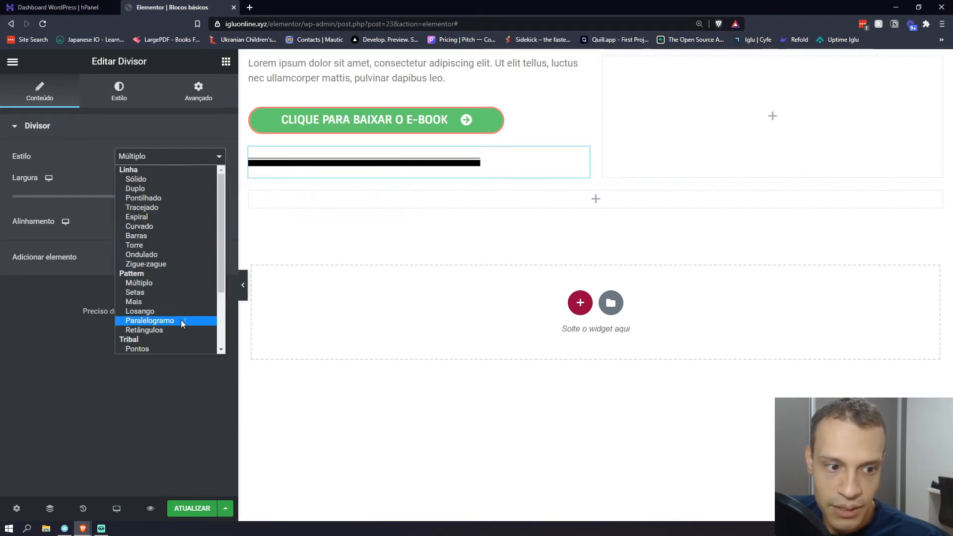
pyautogui.click(177, 302)
pyautogui.click(187, 163)
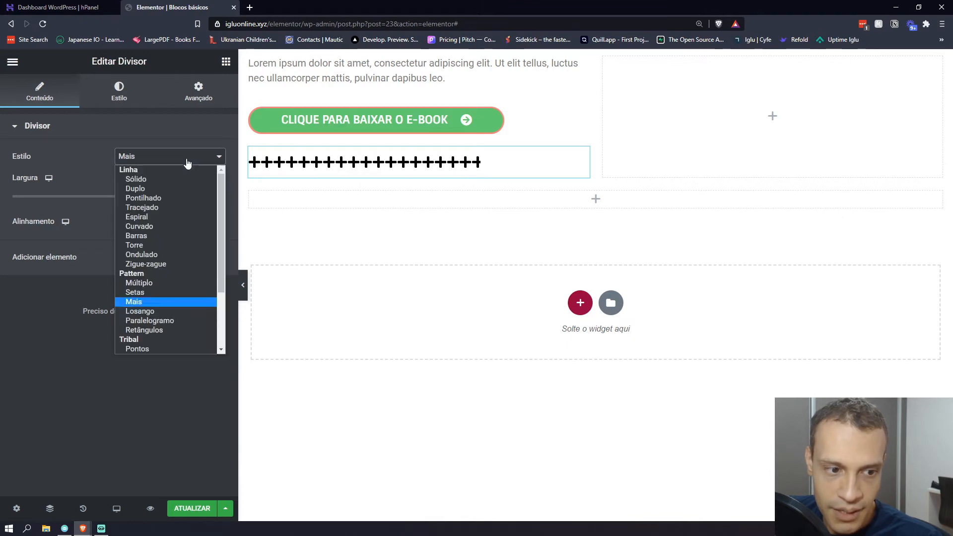
pyautogui.scroll(-3, 179, 298)
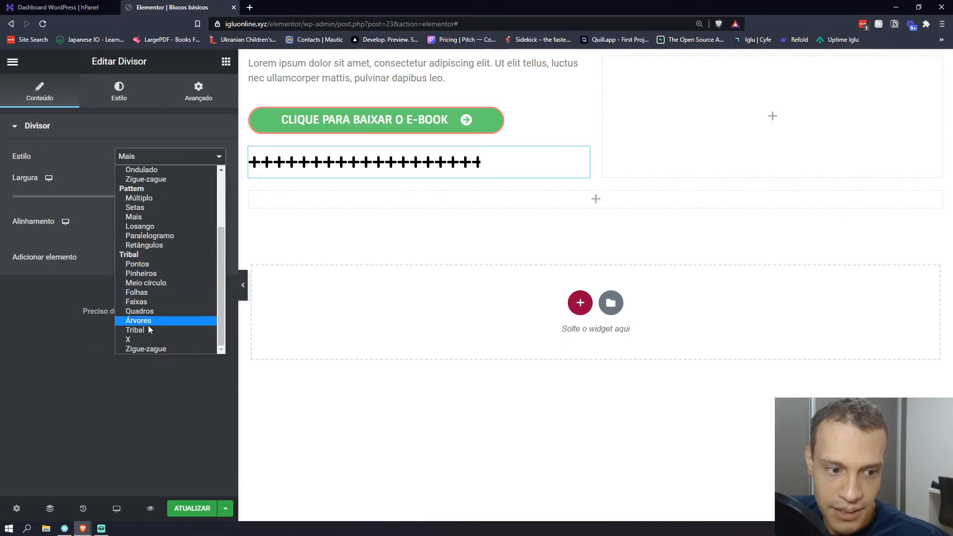
pyautogui.click(147, 327)
pyautogui.click(172, 157)
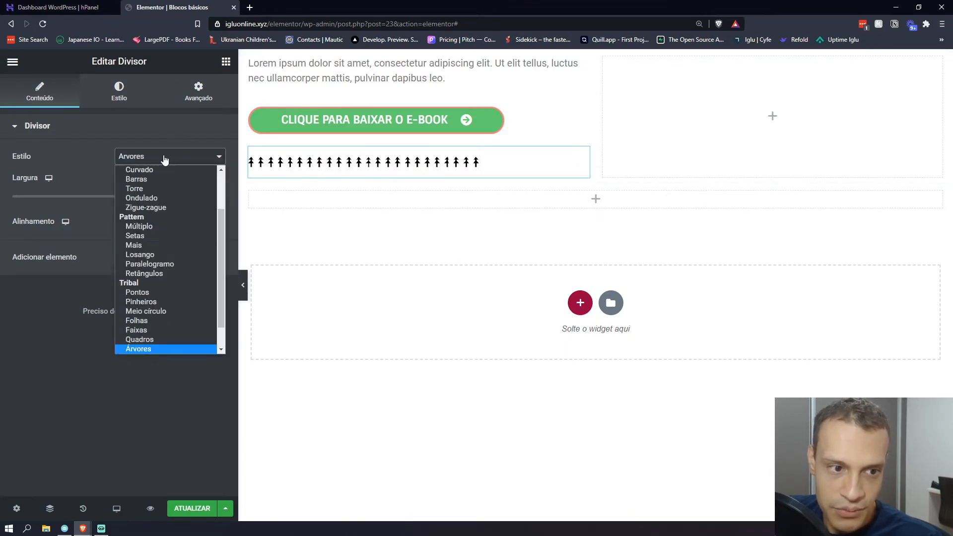
pyautogui.scroll(1, 178, 347)
pyautogui.scroll(-1, 175, 325)
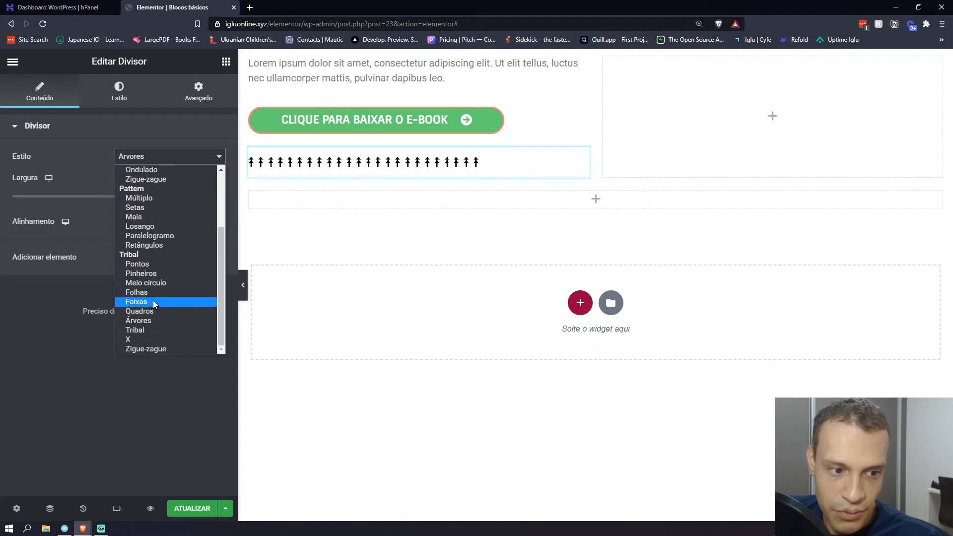
pyautogui.click(149, 311)
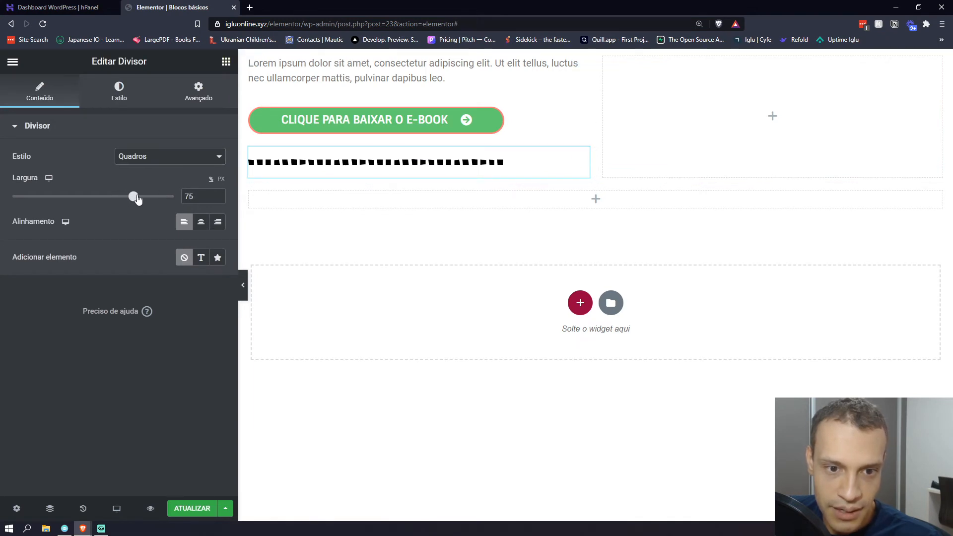
pyautogui.moveTo(174, 197); pyautogui.dragTo(126, 200)
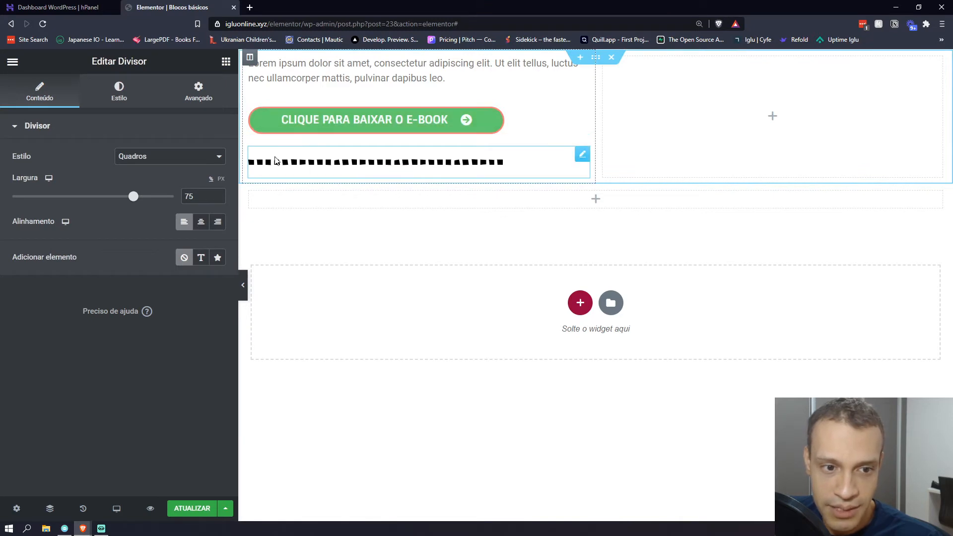
# Give the divider the Zigue-zague line style, a width of 43% and centre alignment
pyautogui.click(179, 158)
pyautogui.scroll(1, 153, 246)
pyautogui.click(153, 245)
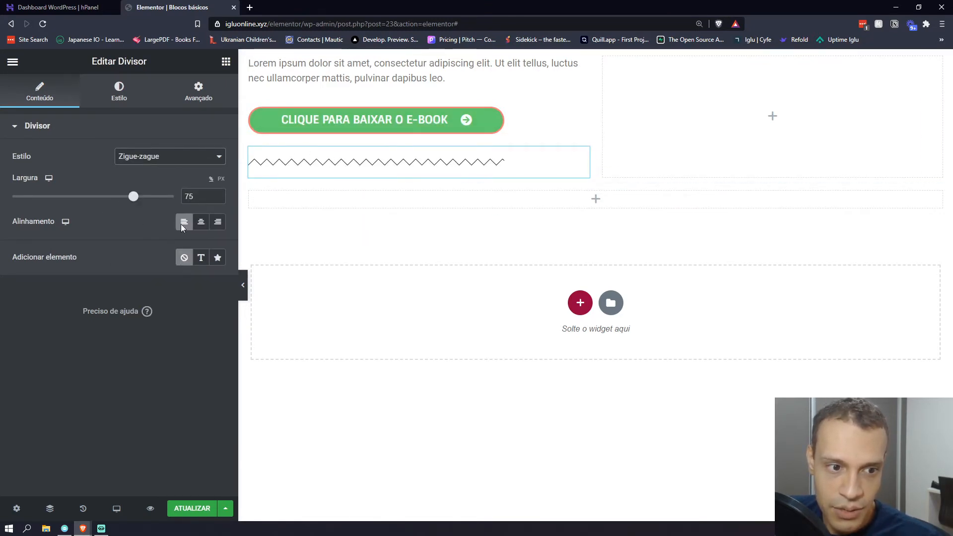
pyautogui.moveTo(87, 199); pyautogui.dragTo(82, 197)
pyautogui.click(200, 222)
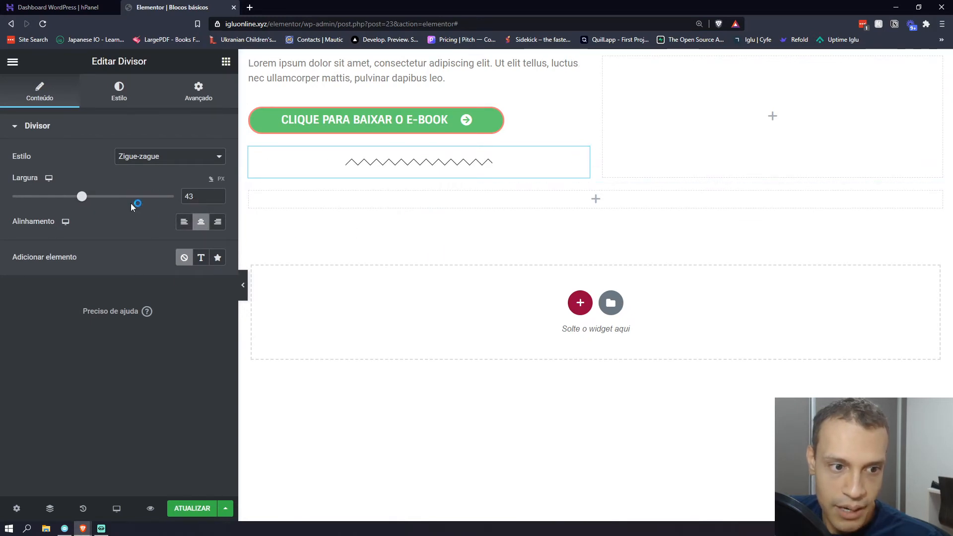
# Switch the divider to the Sólido line style and add the text "o texto aqui" as its element
pyautogui.click(166, 156)
pyautogui.click(169, 181)
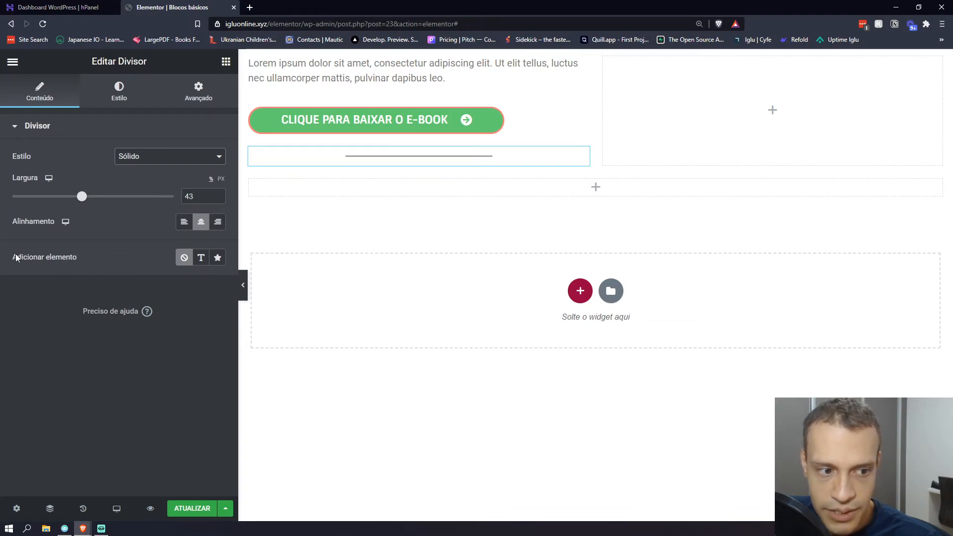
pyautogui.moveTo(16, 256); pyautogui.dragTo(78, 262)
pyautogui.click(127, 269)
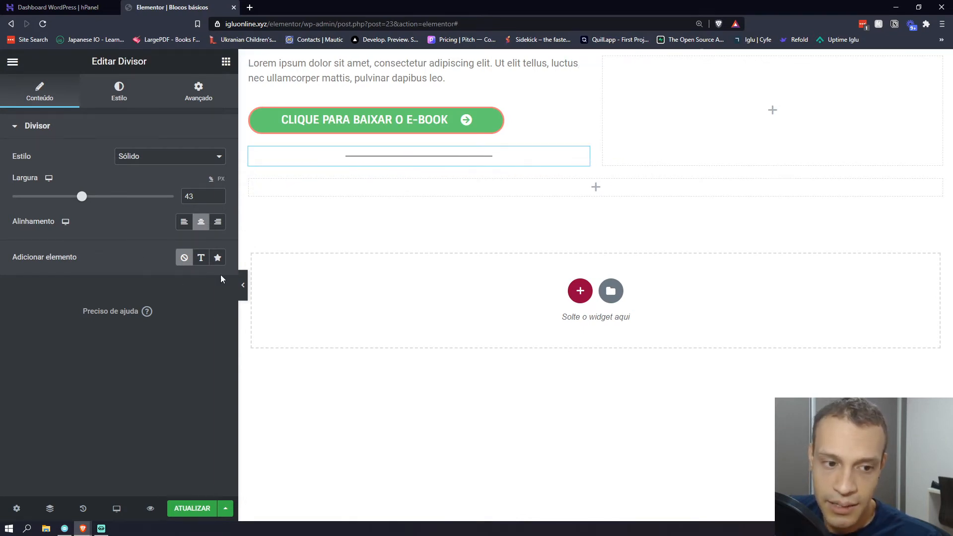
pyautogui.click(201, 258)
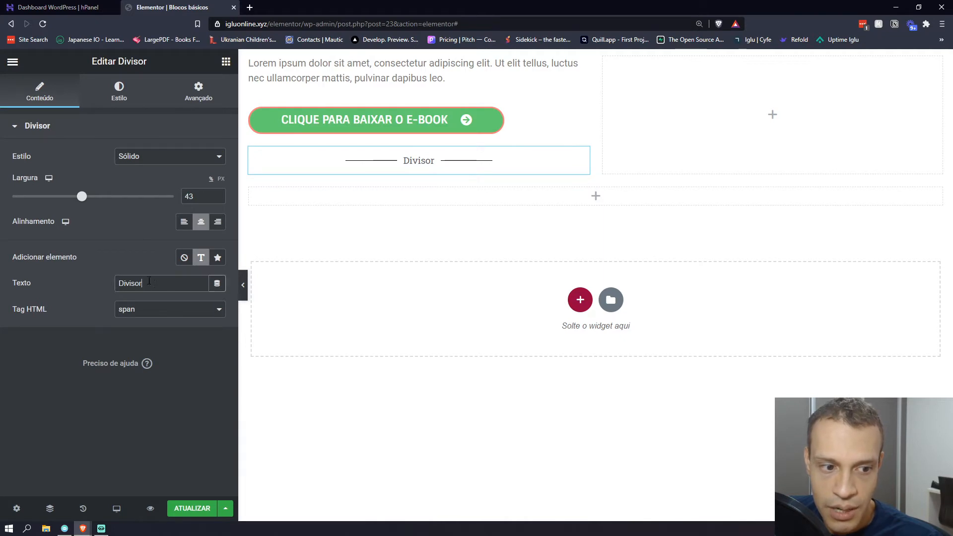
pyautogui.moveTo(149, 282); pyautogui.dragTo(104, 282)
pyautogui.write('o texto aqui')
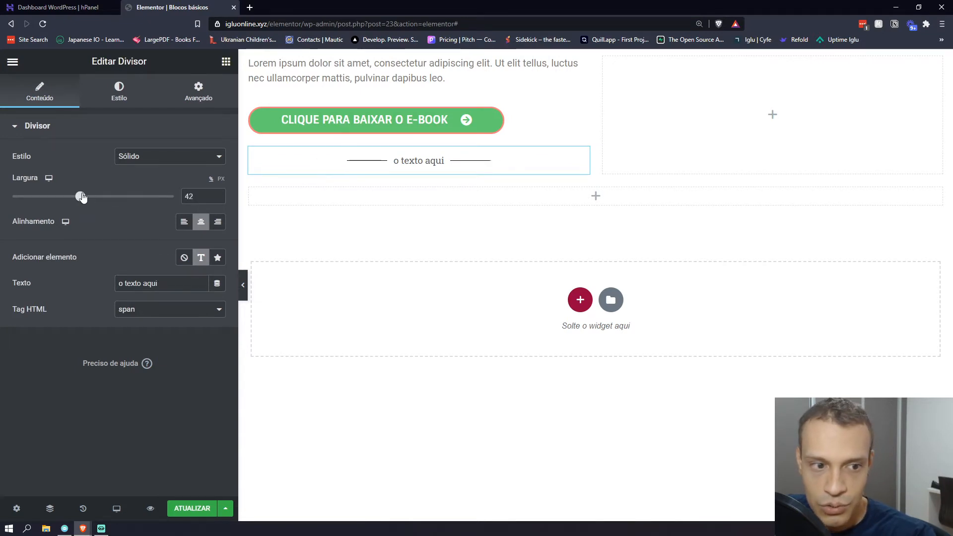
# Widen the divider to 67%, try left and right alignment, and keep it centred
pyautogui.moveTo(98, 202); pyautogui.dragTo(123, 210)
pyautogui.click(185, 222)
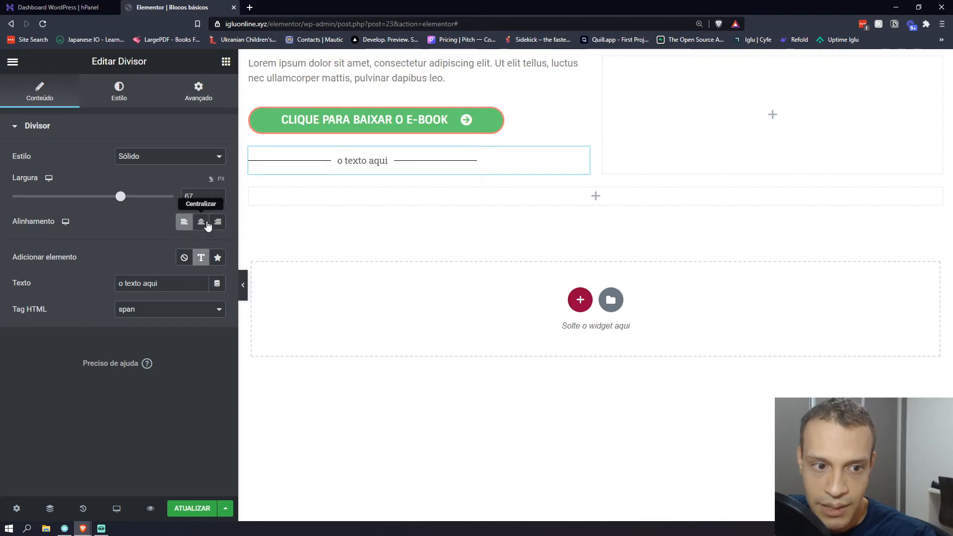
pyautogui.click(203, 223)
pyautogui.click(217, 223)
pyautogui.click(201, 222)
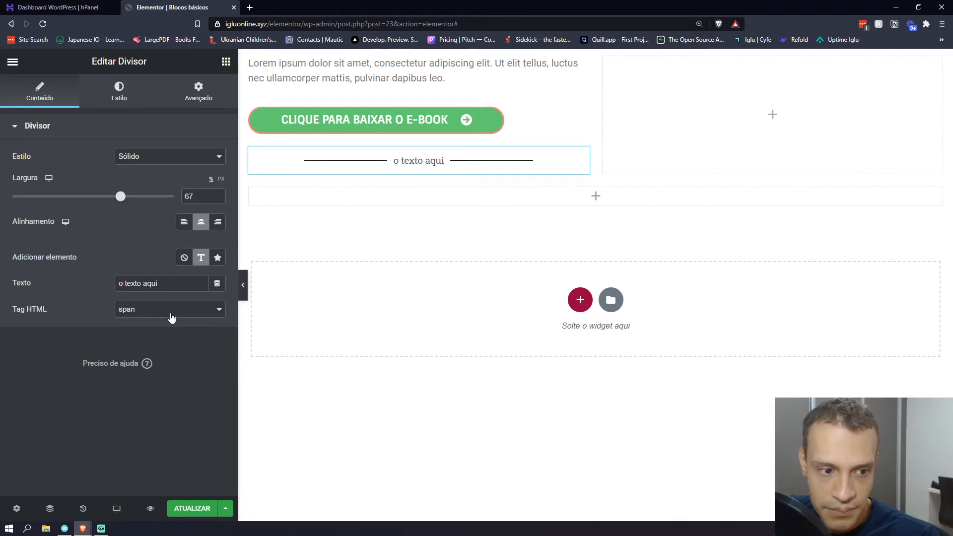
# Replace the divider's text with the Tree icon and move the divider into the empty full-width section below
pyautogui.click(217, 258)
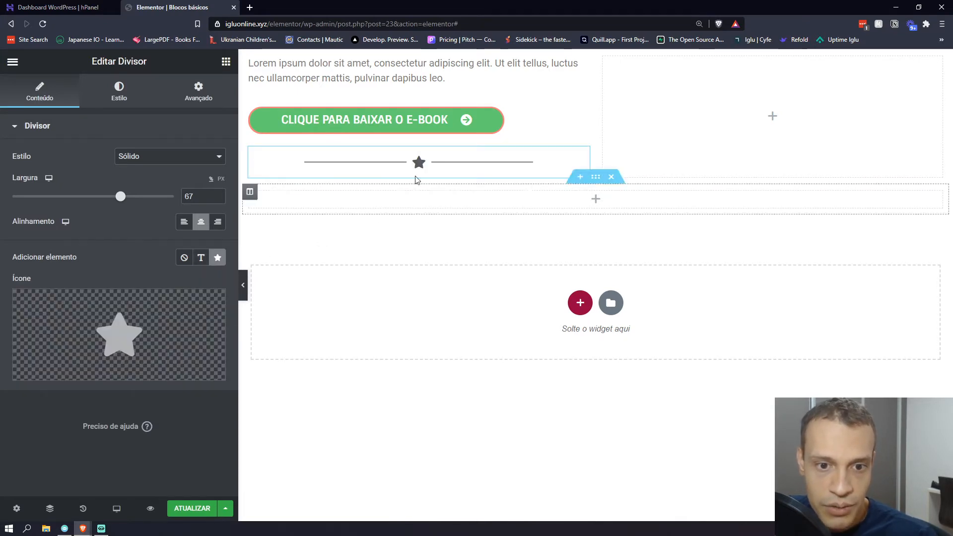
pyautogui.click(189, 310)
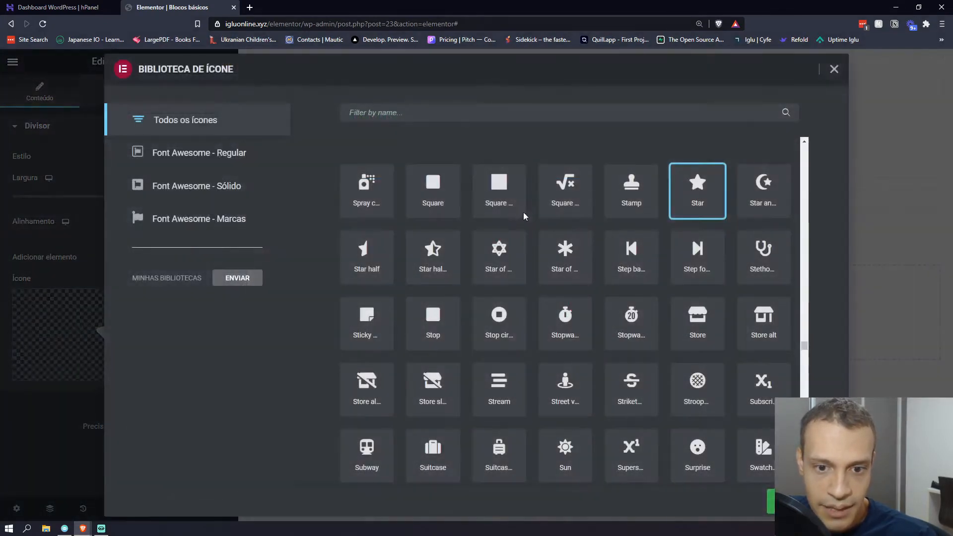
pyautogui.scroll(-2, 660, 257)
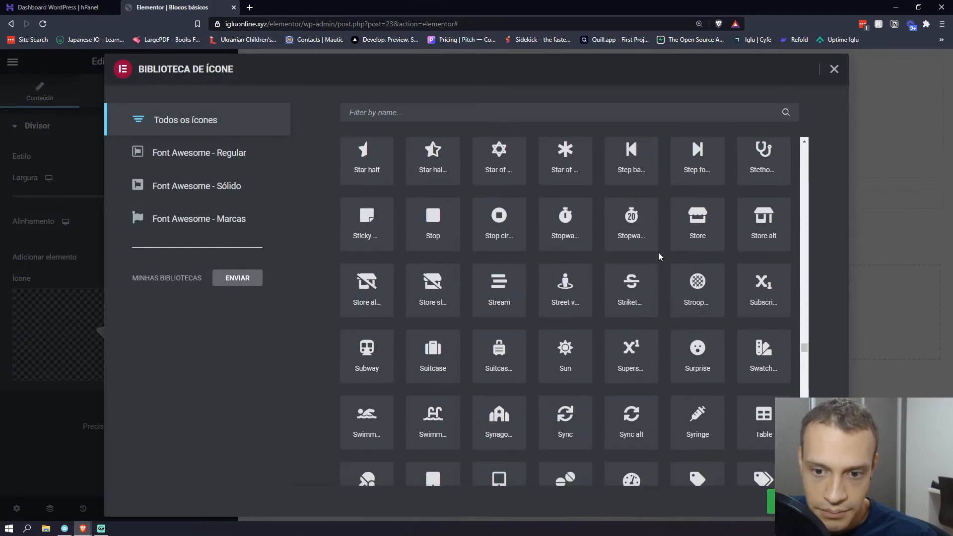
pyautogui.scroll(-3, 528, 292)
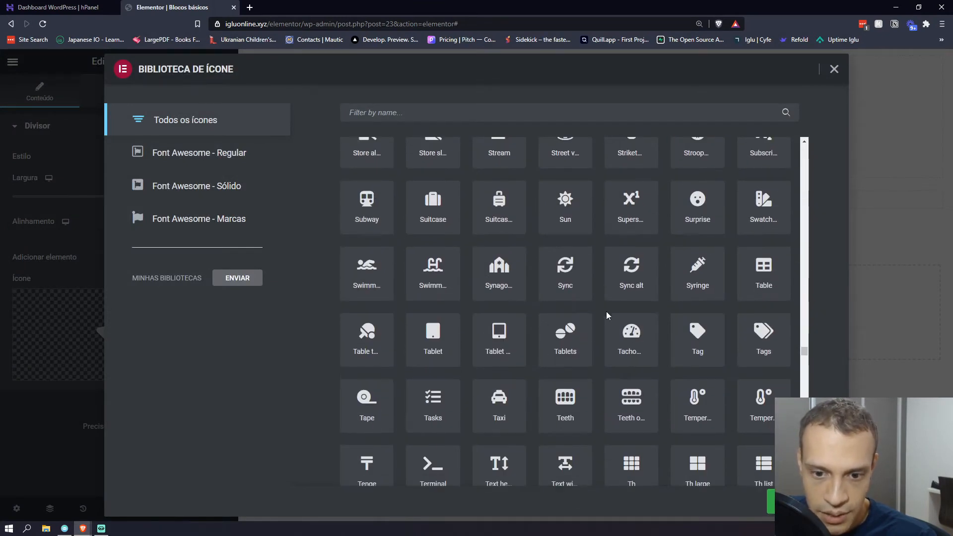
pyautogui.scroll(-2, 626, 318)
pyautogui.scroll(-3, 440, 288)
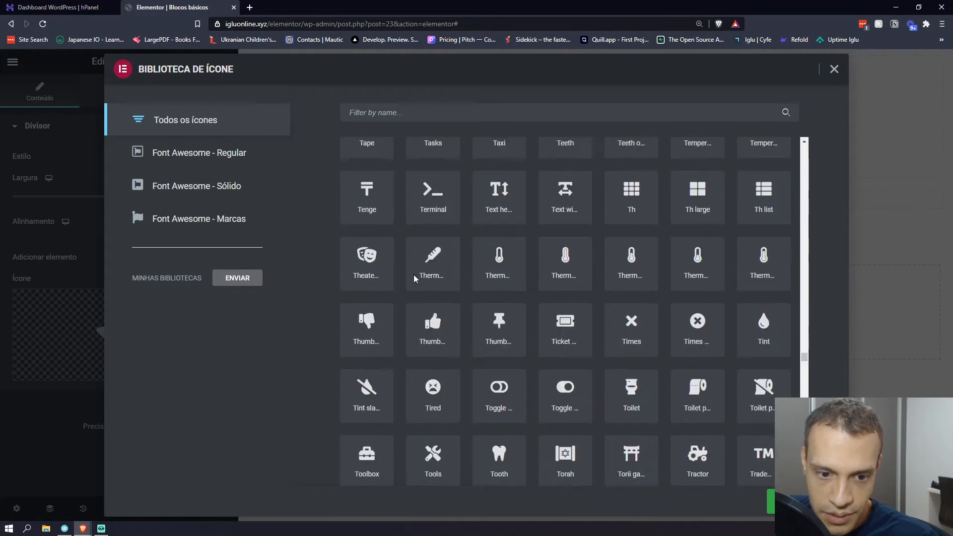
pyautogui.scroll(-1, 416, 279)
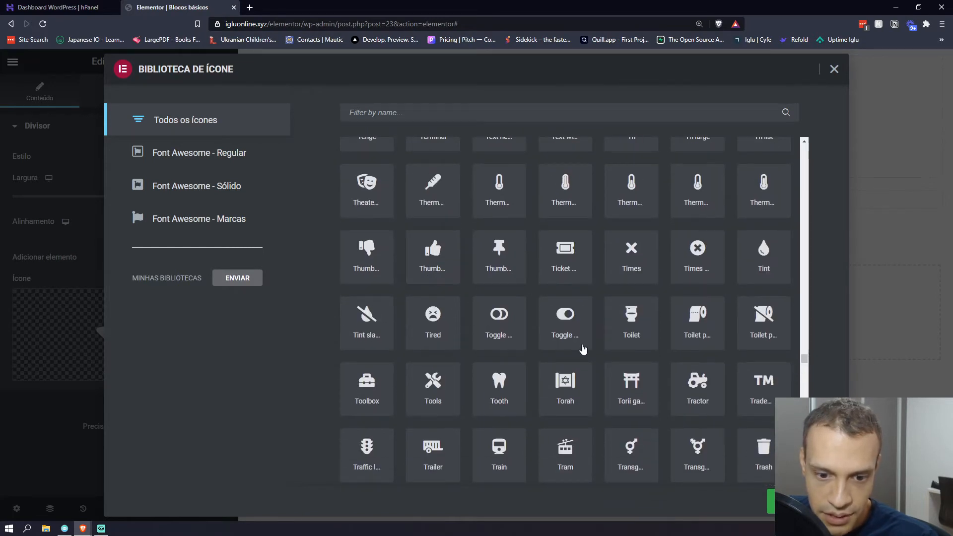
pyautogui.scroll(-2, 584, 349)
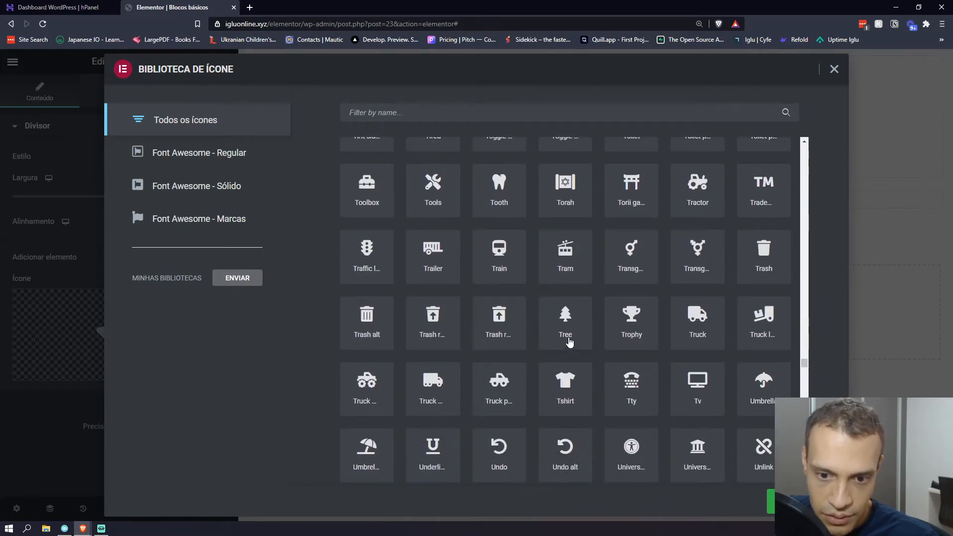
pyautogui.doubleClick(579, 370)
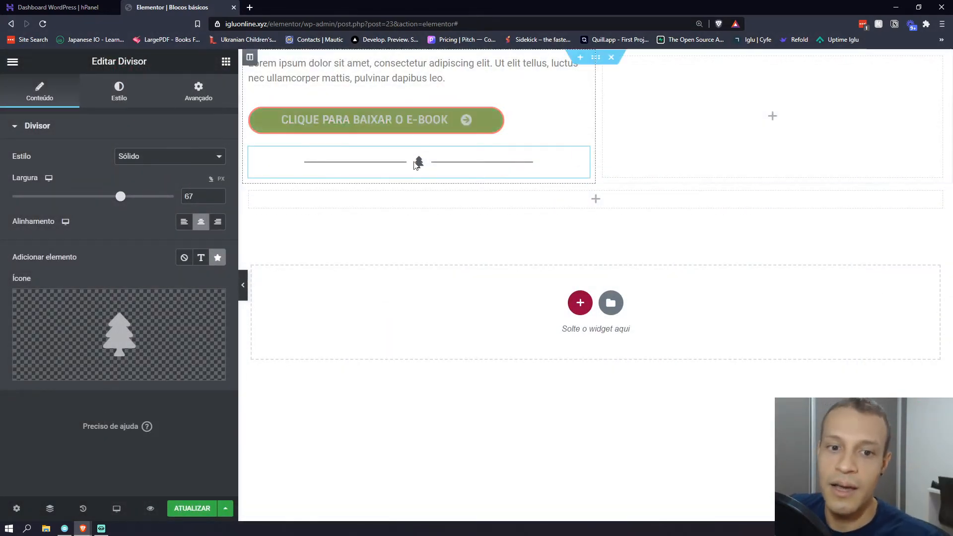
pyautogui.moveTo(583, 155); pyautogui.dragTo(595, 171)
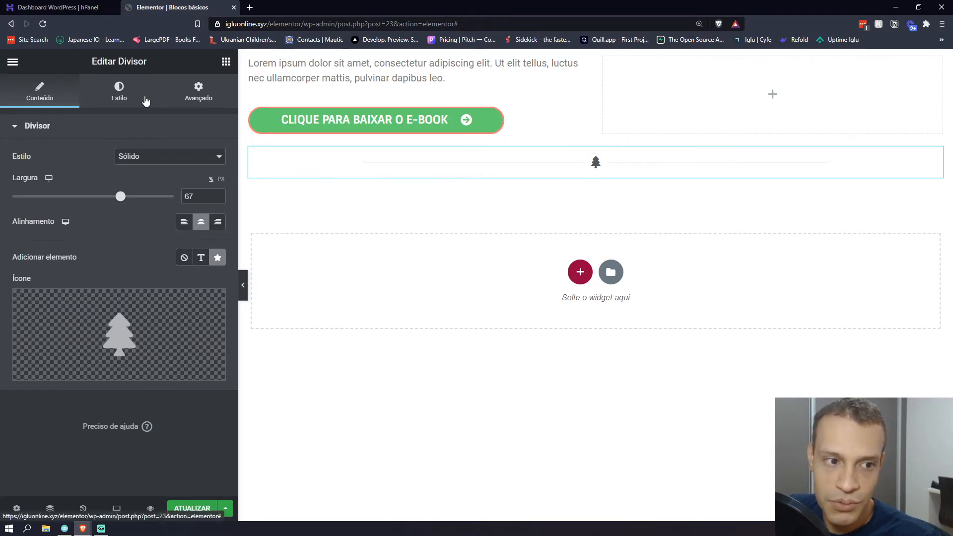
# Try grey and white for the divider line, then colour it red (#C80808)
pyautogui.click(120, 90)
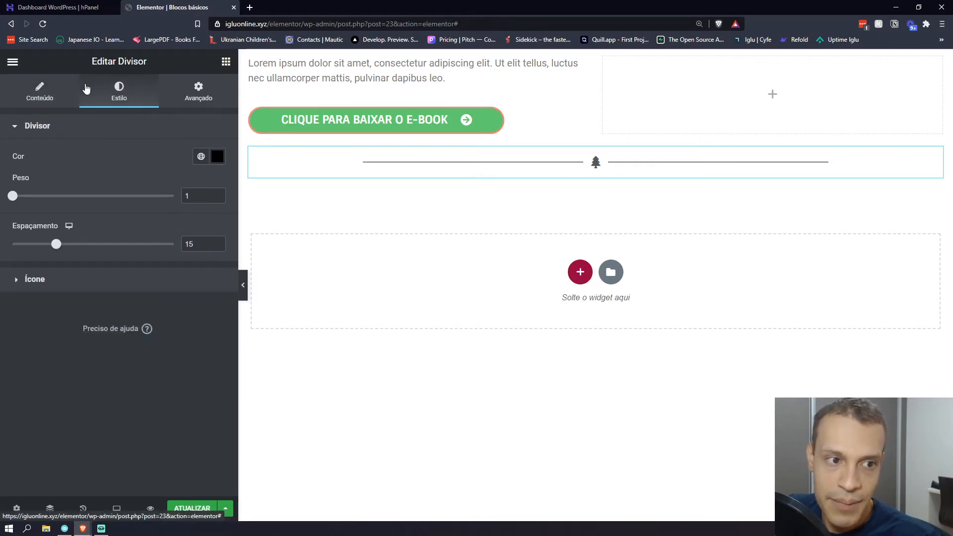
pyautogui.click(217, 156)
pyautogui.click(169, 282)
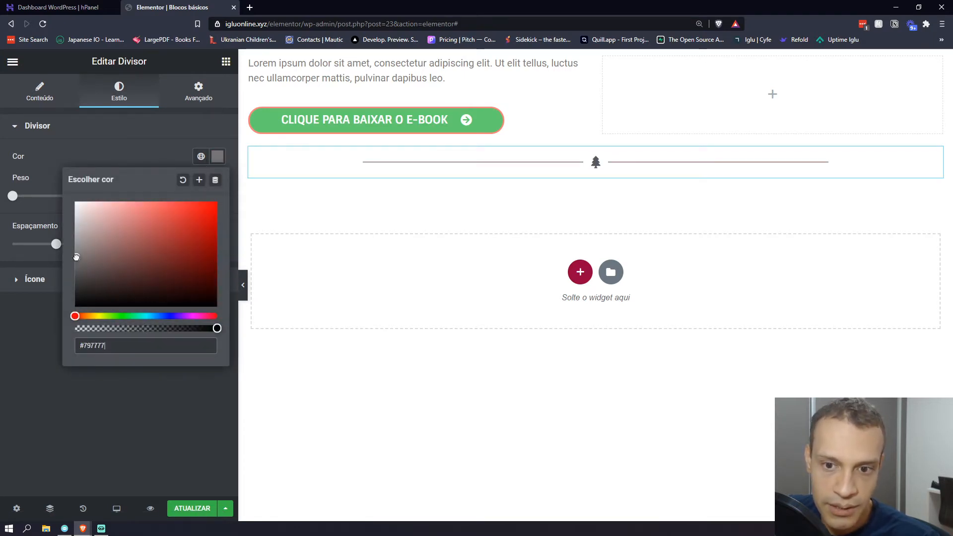
pyautogui.moveTo(77, 258); pyautogui.dragTo(63, 195)
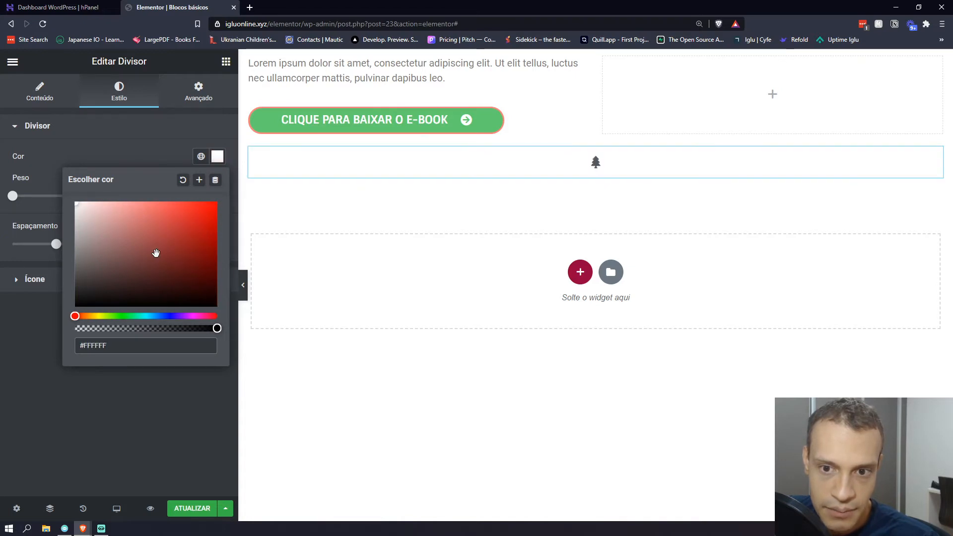
pyautogui.moveTo(156, 253); pyautogui.dragTo(211, 225)
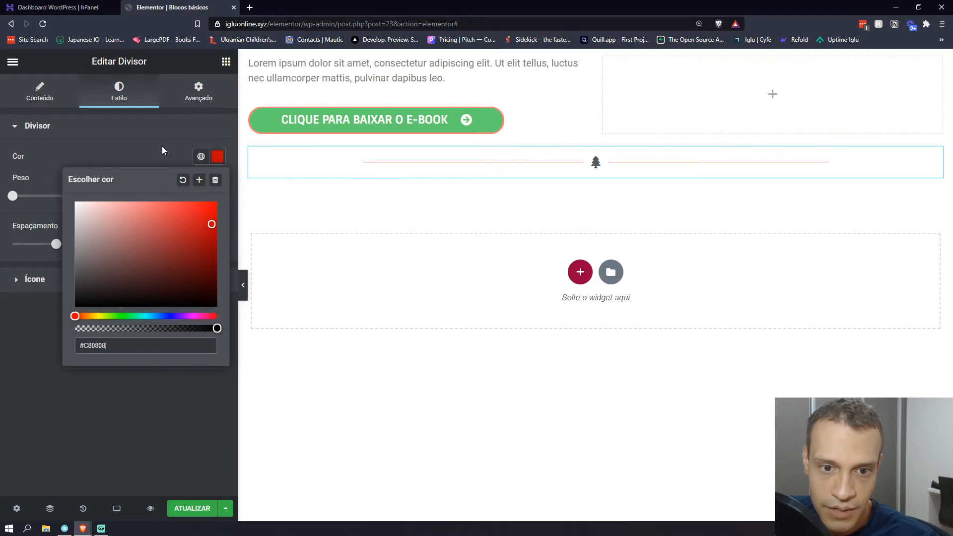
pyautogui.click(150, 155)
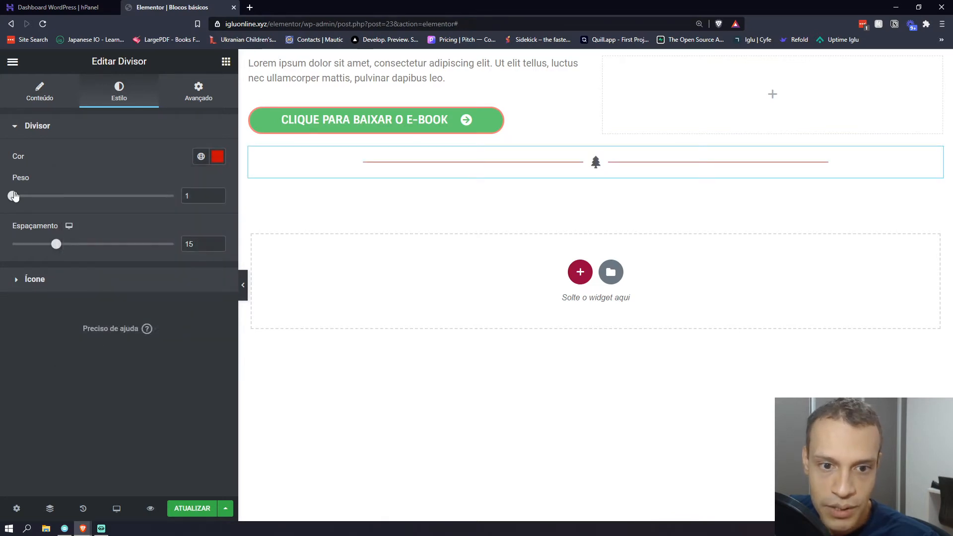
# Set the divider line's weight to 9.5 and its spacing to 40
pyautogui.moveTo(15, 196); pyautogui.dragTo(169, 205)
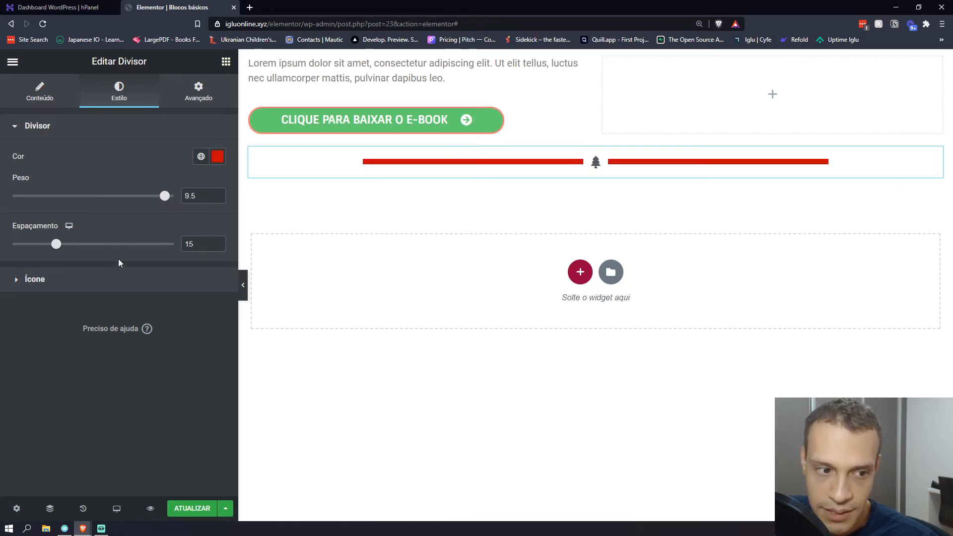
pyautogui.moveTo(58, 244); pyautogui.dragTo(114, 244)
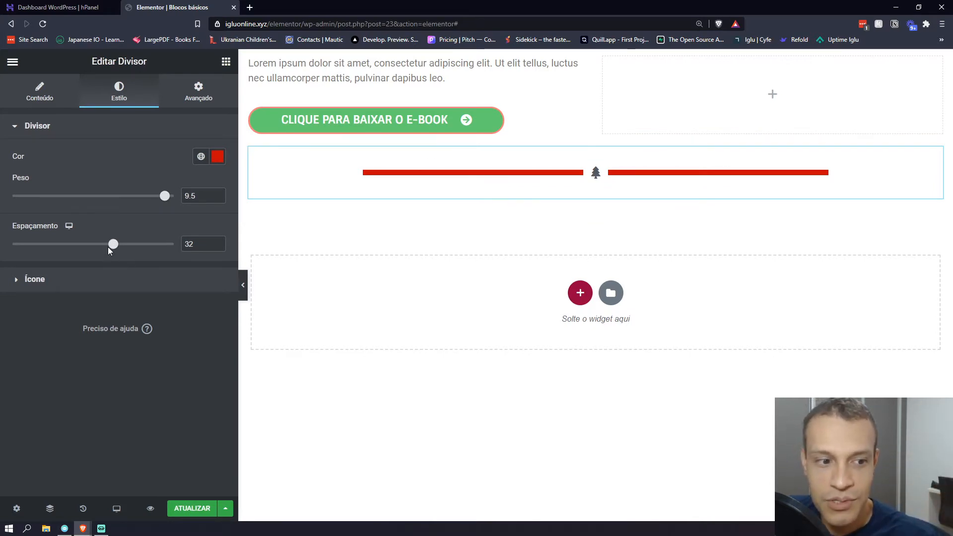
pyautogui.moveTo(117, 237); pyautogui.dragTo(140, 244)
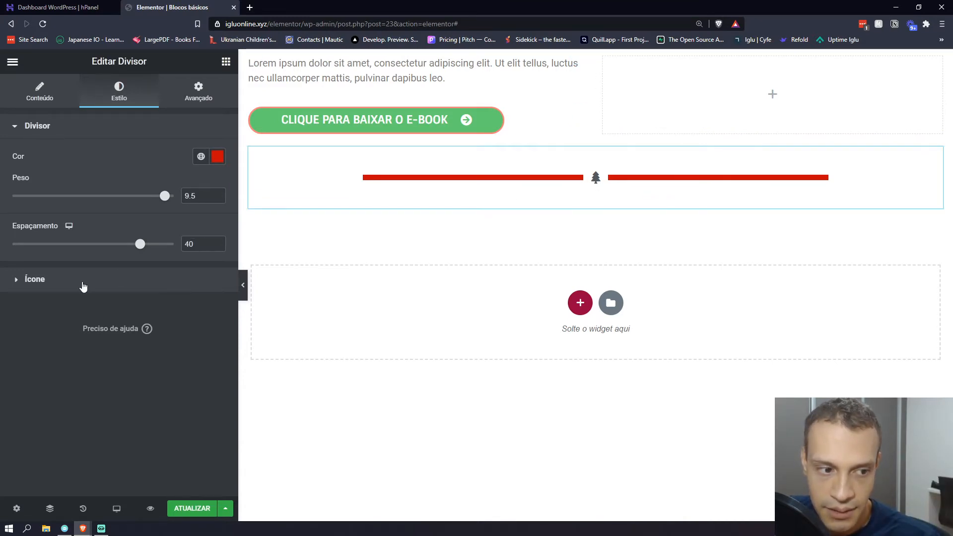
# Try the Empilhado and Emoldurado display options on the divider's icon, then return to Default
pyautogui.click(83, 286)
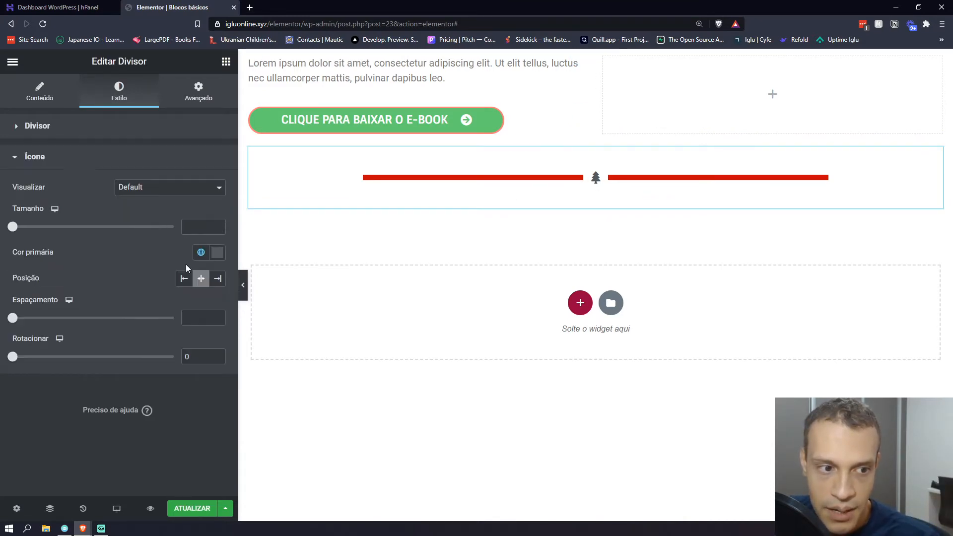
pyautogui.click(189, 189)
pyautogui.click(181, 200)
pyautogui.click(181, 189)
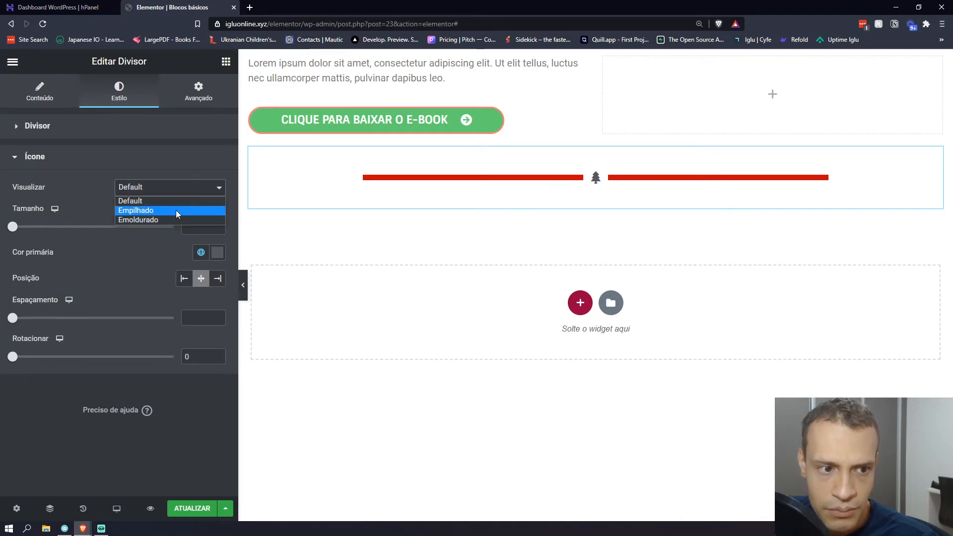
pyautogui.click(176, 210)
pyautogui.click(189, 189)
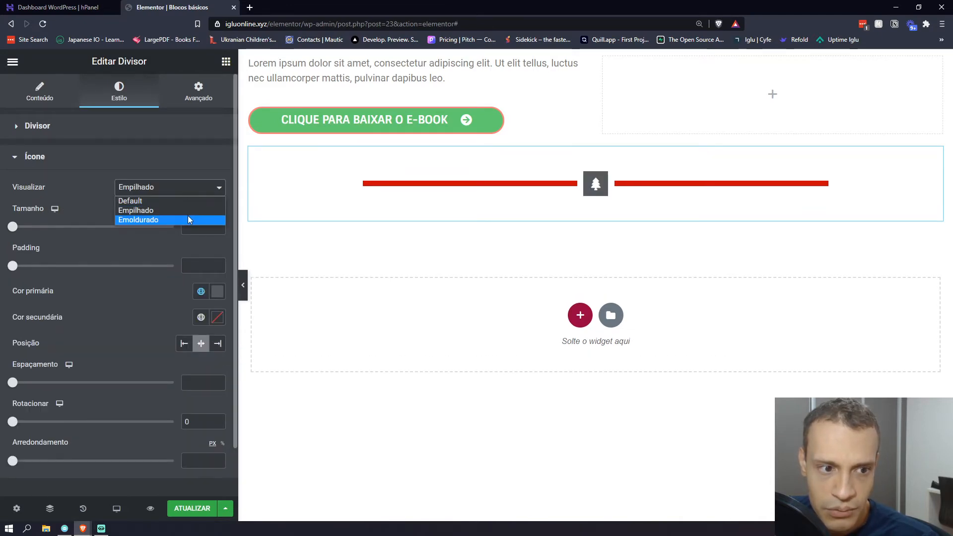
pyautogui.click(188, 216)
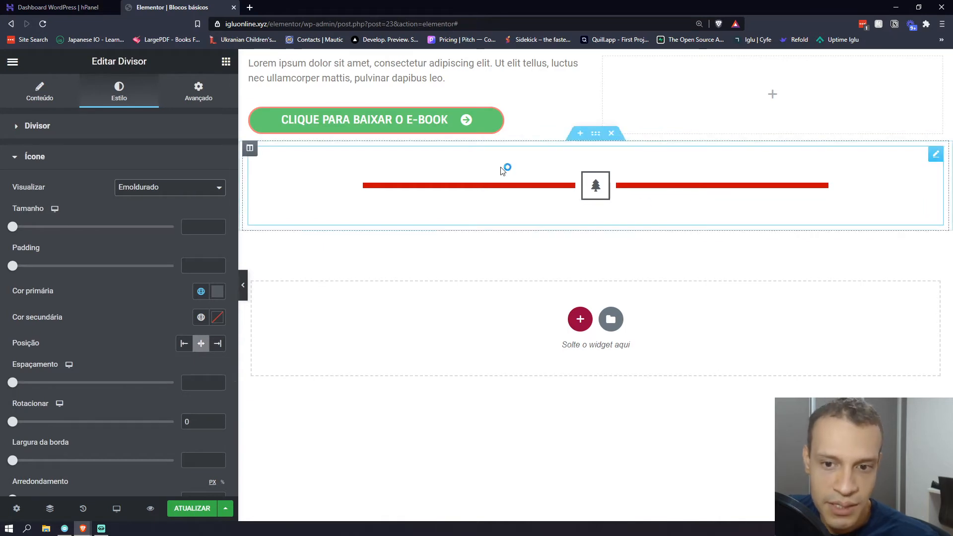
pyautogui.click(153, 188)
pyautogui.click(160, 201)
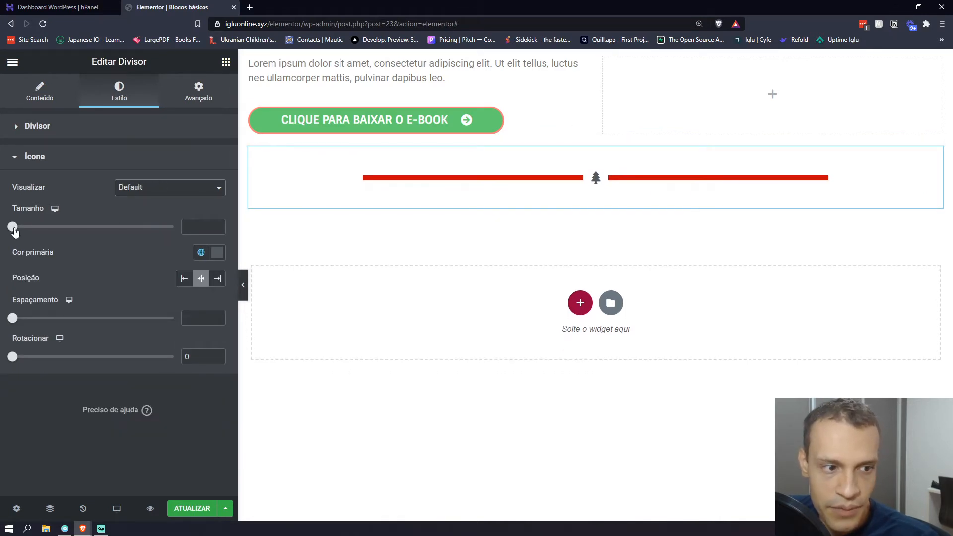
# Give the divider's tree icon a size of 83, a bright blue primary colour and the left position
pyautogui.moveTo(13, 227); pyautogui.dragTo(55, 227)
pyautogui.click(219, 254)
pyautogui.click(192, 329)
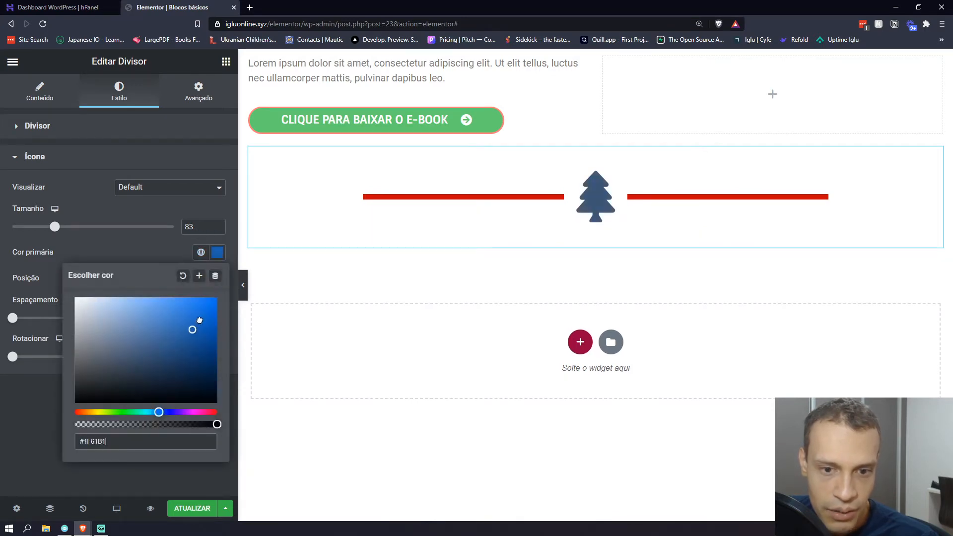
pyautogui.click(152, 254)
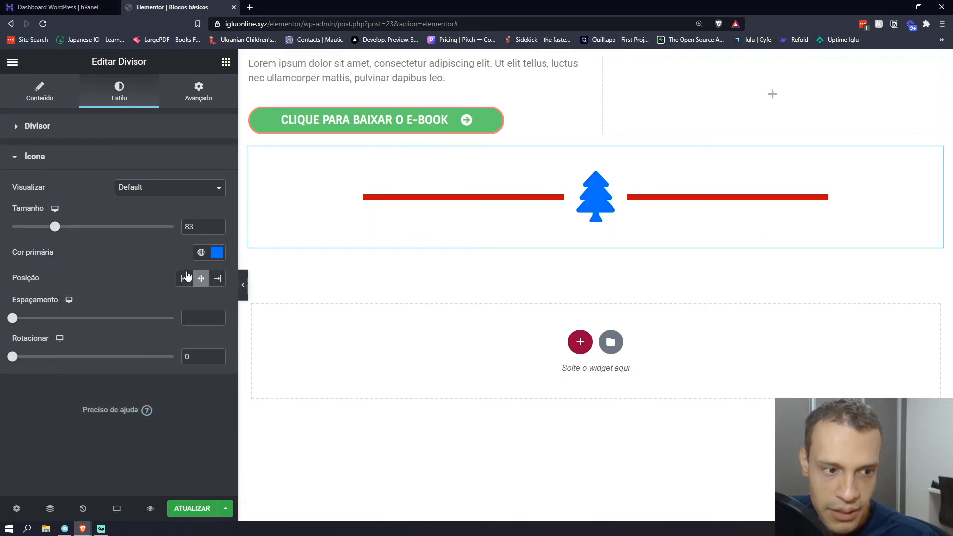
pyautogui.click(184, 278)
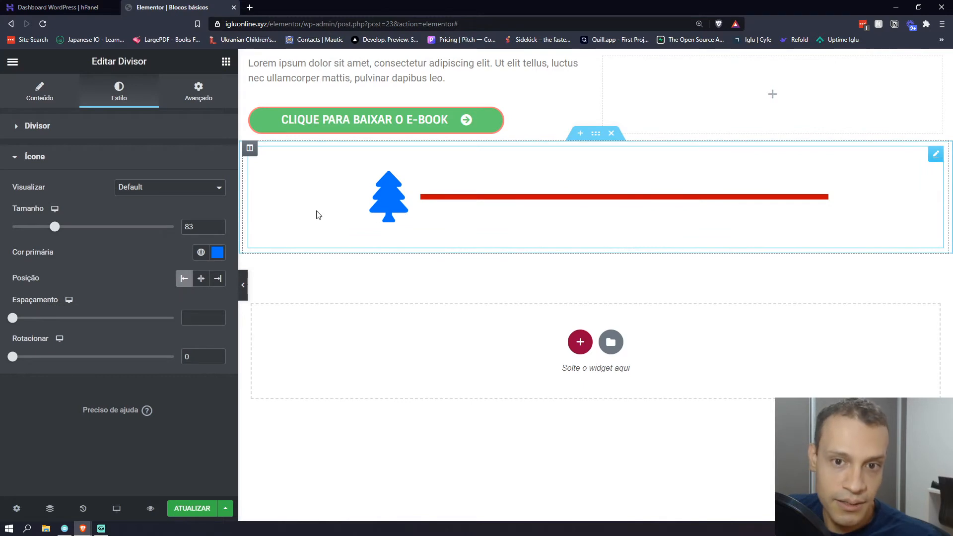
# Switch the divider's element back to text and look through the colour, typography and position options for that text
pyautogui.click(57, 97)
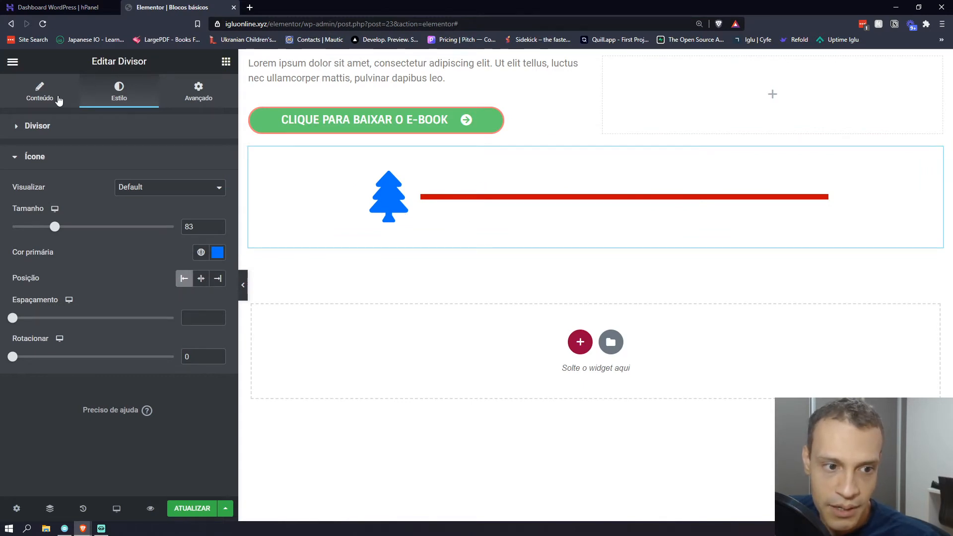
pyautogui.click(200, 257)
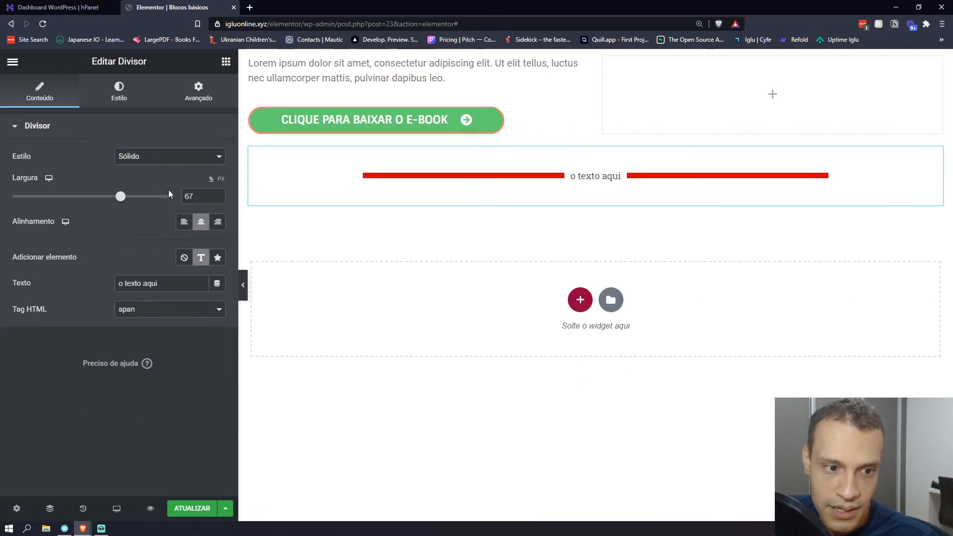
pyautogui.click(120, 92)
pyautogui.click(128, 279)
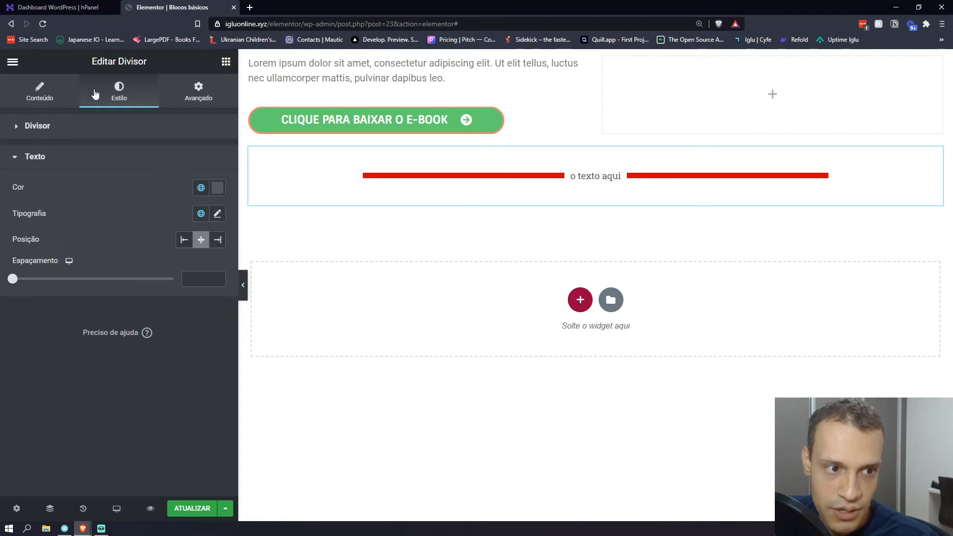
pyautogui.click(60, 93)
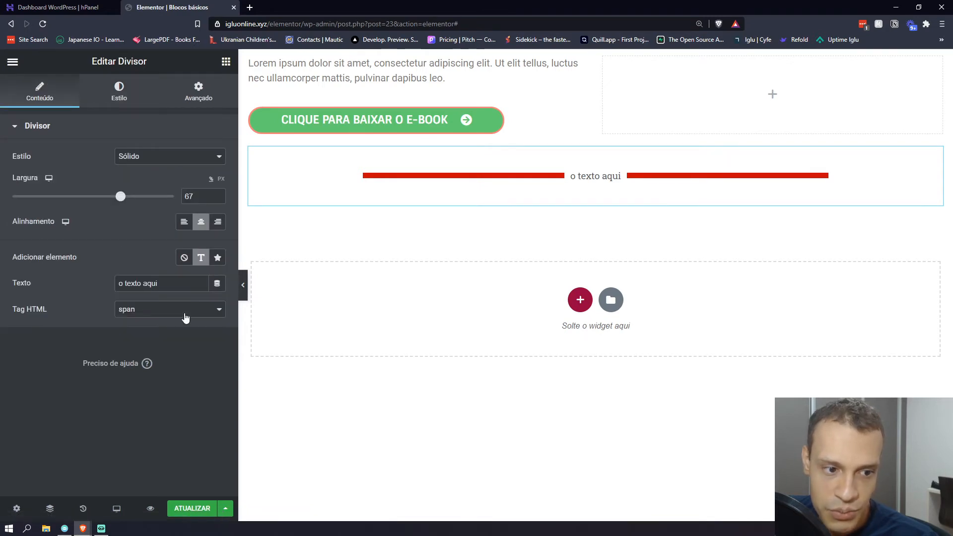
# Compare the divider's icon style options with its text style options by switching the element to the icon and back to text
pyautogui.click(217, 258)
pyautogui.click(120, 92)
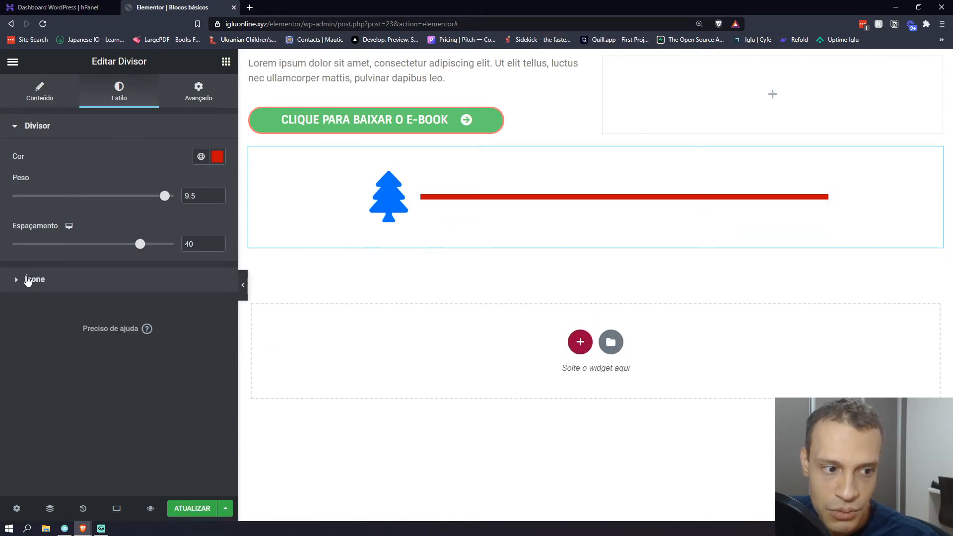
pyautogui.click(28, 281)
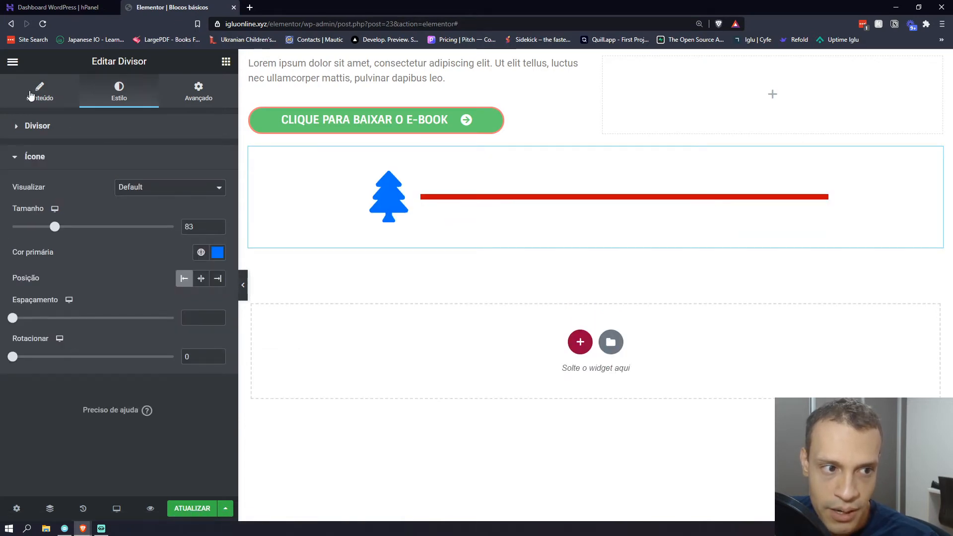
pyautogui.click(30, 94)
pyautogui.click(201, 257)
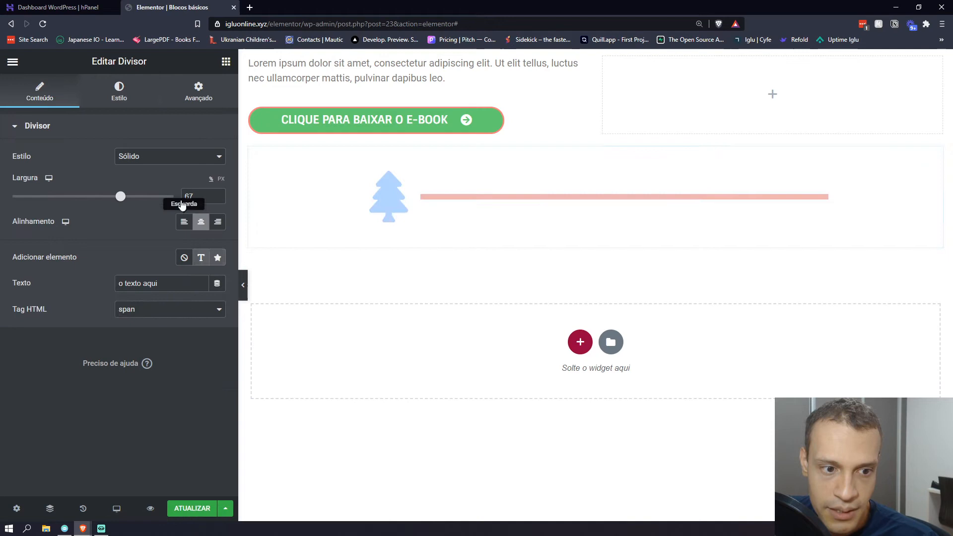
pyautogui.click(118, 100)
pyautogui.click(44, 282)
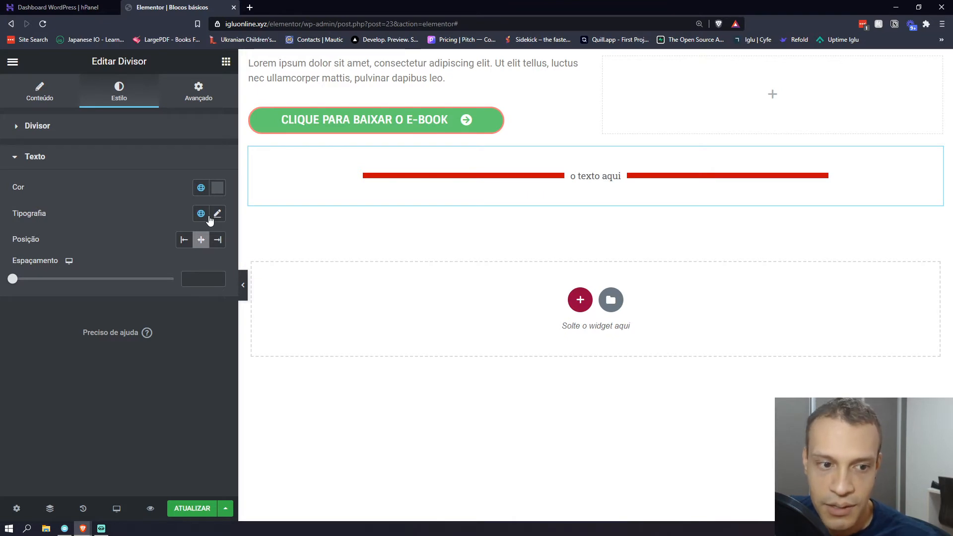
# Colour the divider's text light blue and place it at the left end of the line
pyautogui.moveTo(175, 287); pyautogui.dragTo(142, 182)
pyautogui.click(184, 240)
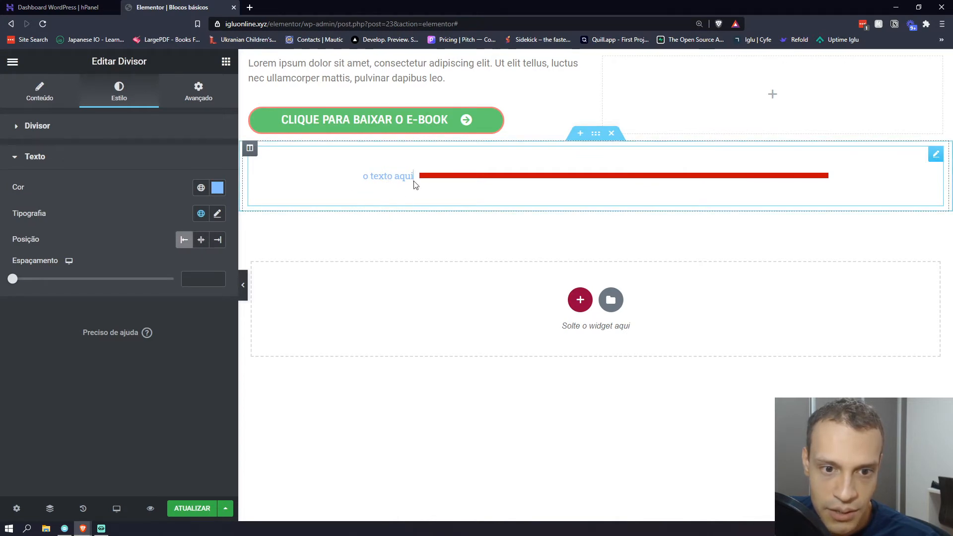
pyautogui.click(217, 187)
pyautogui.moveTo(191, 298); pyautogui.dragTo(168, 185)
# Give the divider's text a font size of 20 px and centre it on the line with wider spacing
pyautogui.click(216, 220)
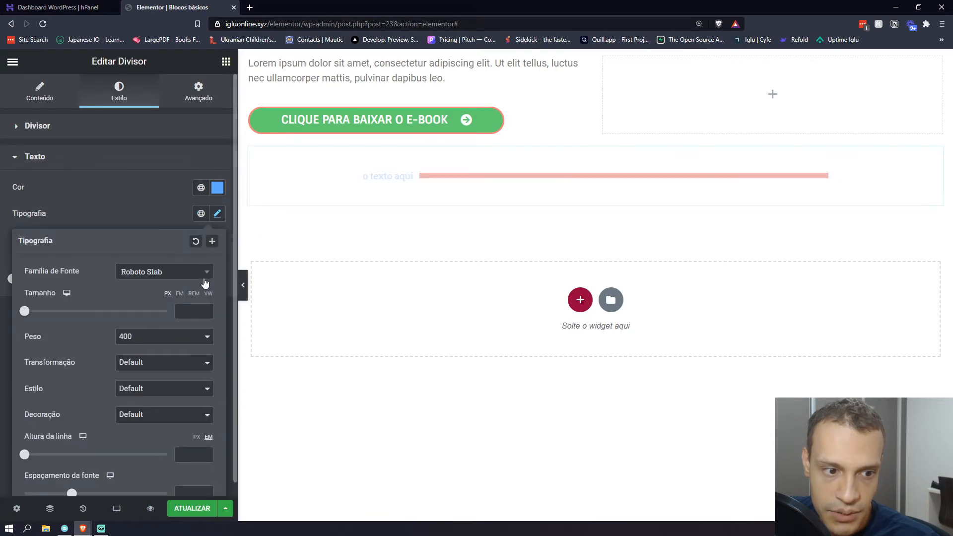
pyautogui.click(196, 306)
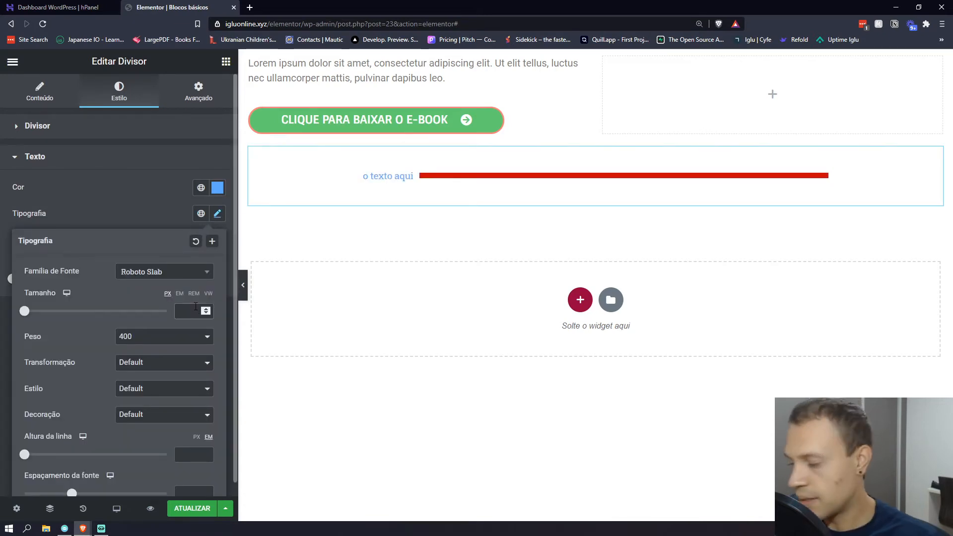
pyautogui.write('20')
pyautogui.click(177, 198)
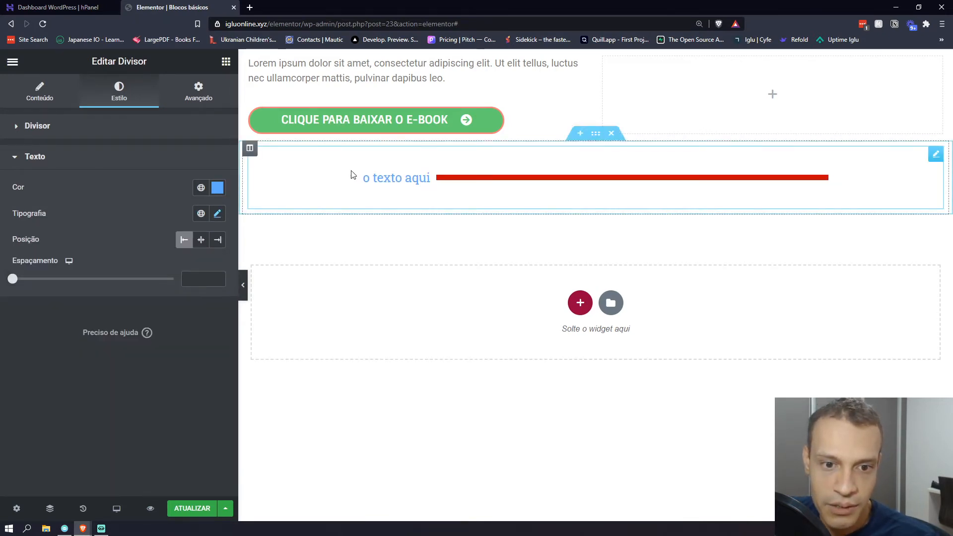
pyautogui.click(201, 240)
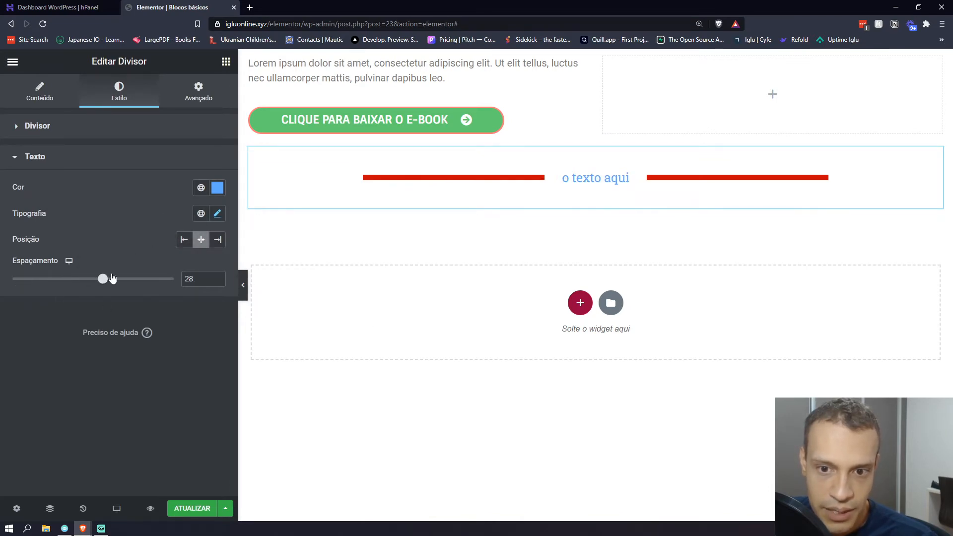
pyautogui.moveTo(98, 277)
pyautogui.mouseDown()
pyautogui.moveTo(166, 278)
pyautogui.moveTo(105, 279)
pyautogui.mouseUp()
# Switch the divider's element to the tree icon, centred on the line with a spacing of 28 and a rotation of 225
pyautogui.click(48, 97)
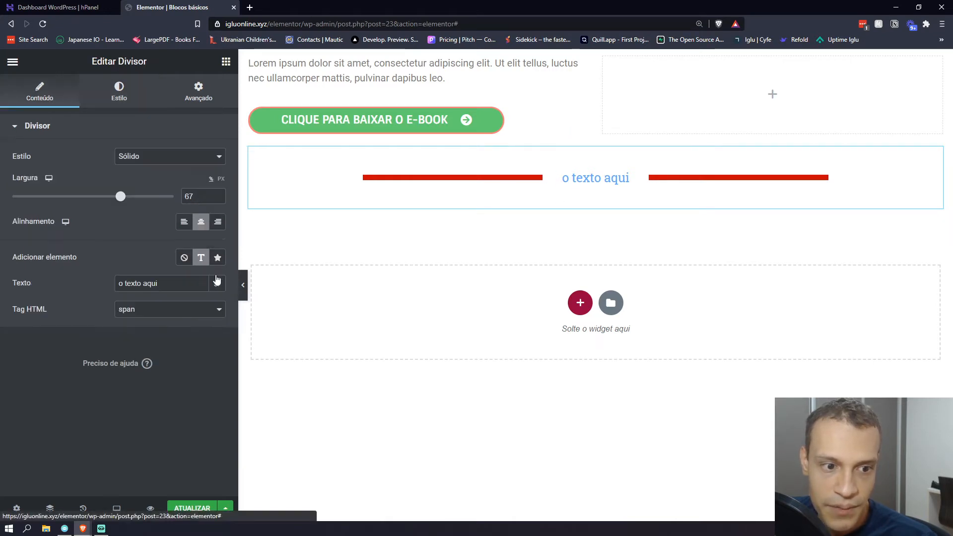
pyautogui.click(218, 257)
pyautogui.click(119, 92)
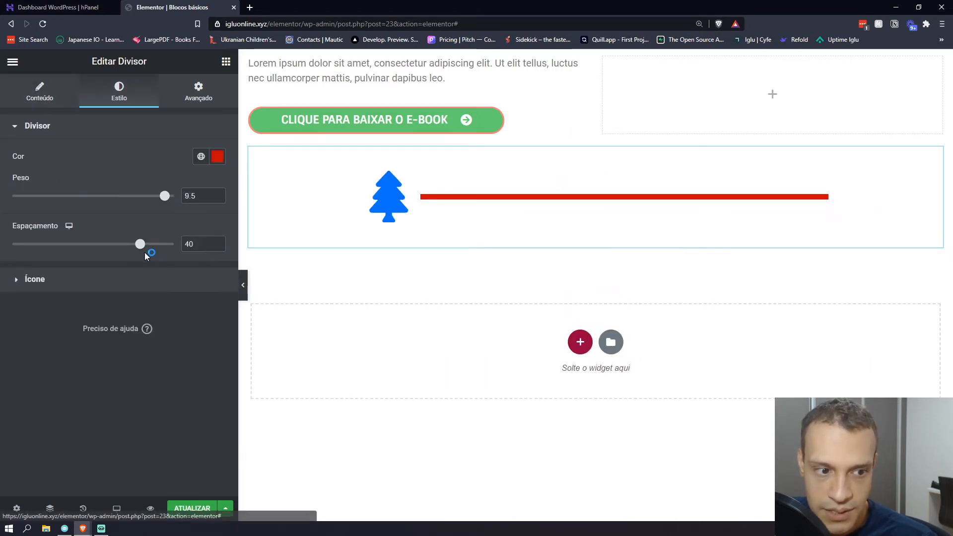
pyautogui.click(101, 283)
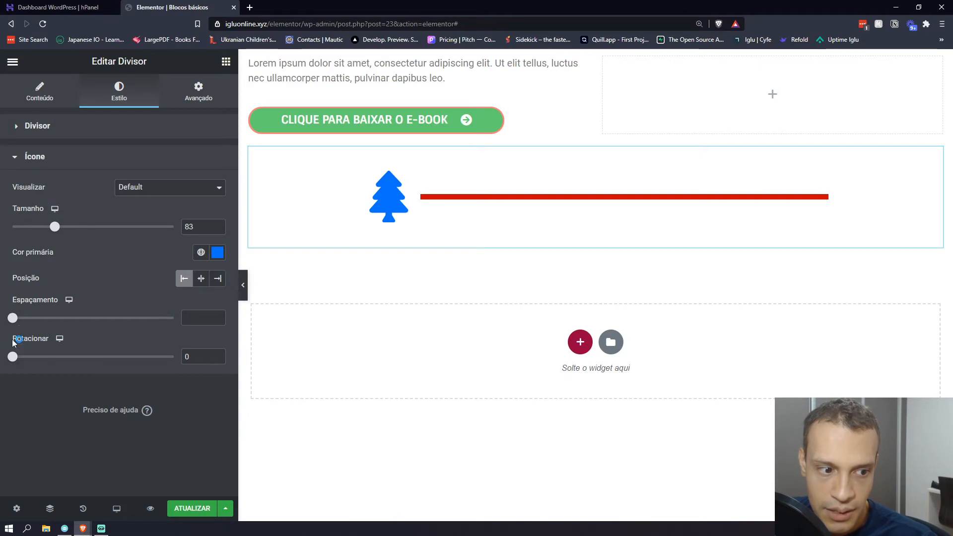
pyautogui.moveTo(12, 318); pyautogui.dragTo(103, 318)
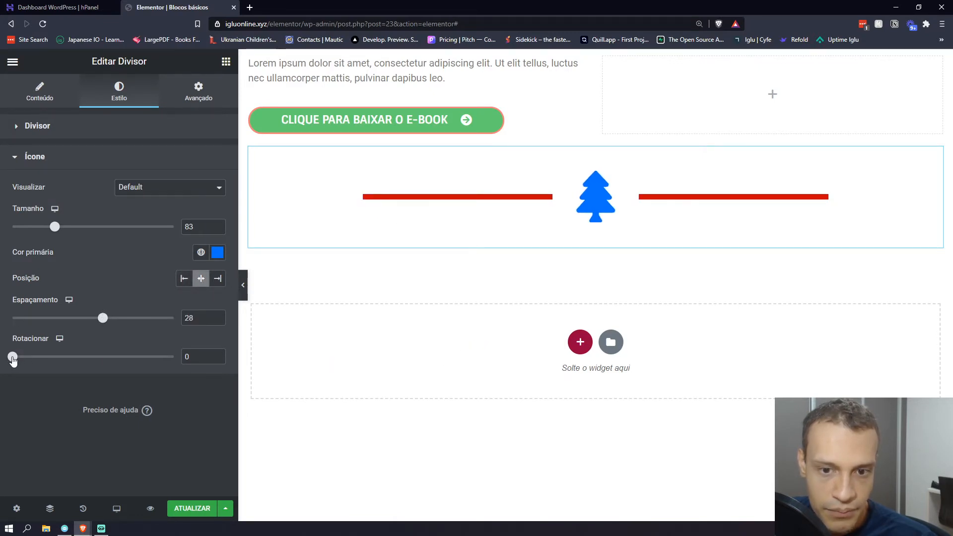
pyautogui.moveTo(13, 357); pyautogui.dragTo(114, 357)
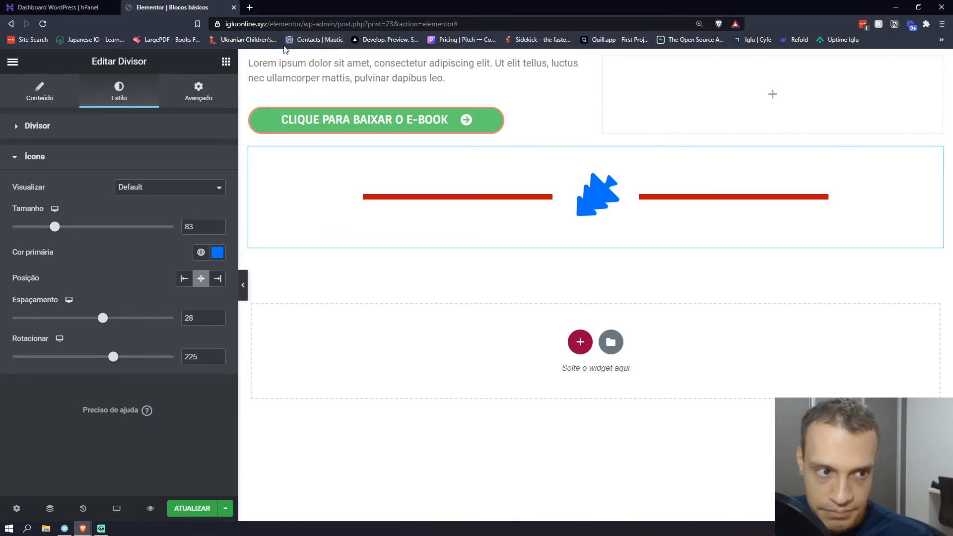
# Add an Espaçamento widget with a 177 px space below the divider and move it between the paragraph and the e-book button
pyautogui.click(226, 61)
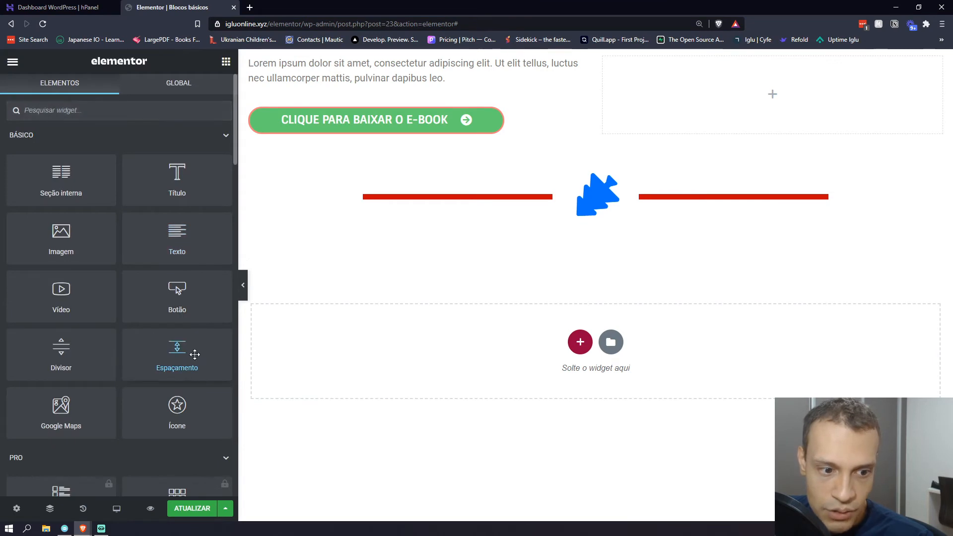
pyautogui.moveTo(191, 353); pyautogui.dragTo(520, 243)
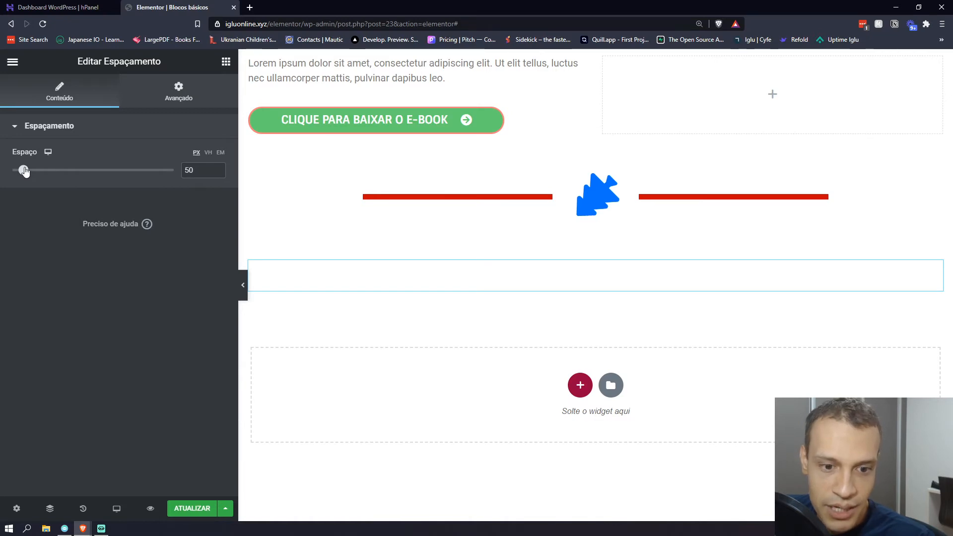
pyautogui.moveTo(24, 171); pyautogui.dragTo(59, 174)
pyautogui.moveTo(932, 268); pyautogui.dragTo(369, 103)
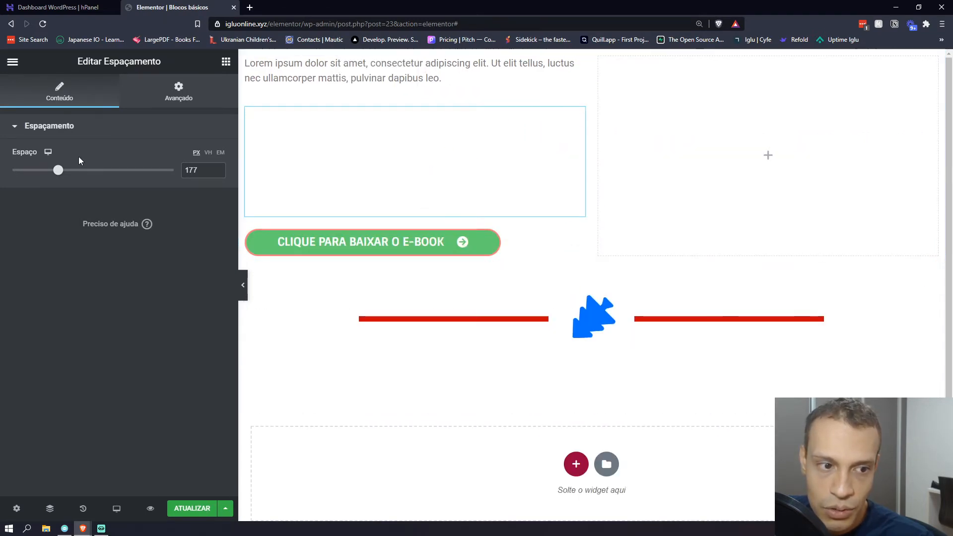
# Try spacer heights of 54 and 99 px, check the spacer's advanced margin and padding options, and set its space to 63 px
pyautogui.moveTo(62, 172); pyautogui.dragTo(30, 184)
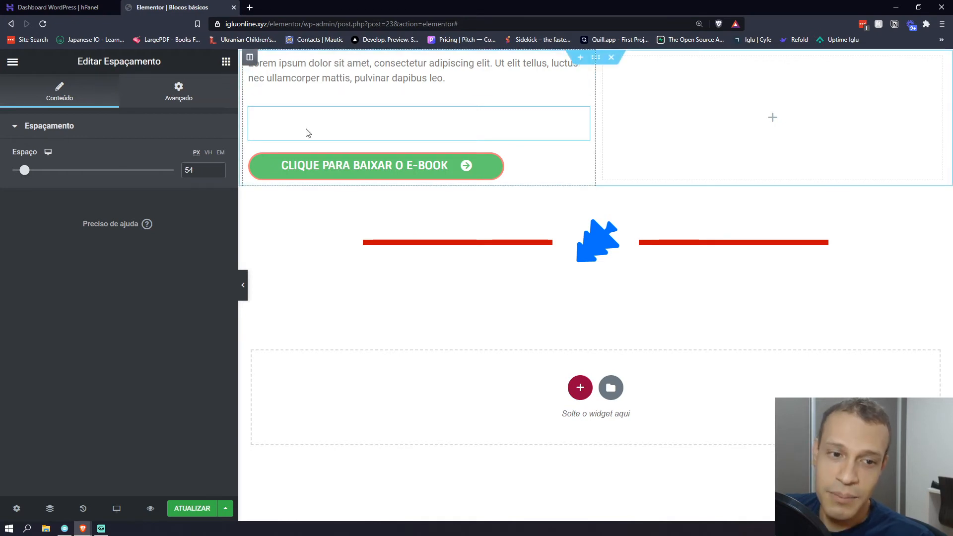
pyautogui.moveTo(25, 170)
pyautogui.mouseDown()
pyautogui.moveTo(11, 170)
pyautogui.moveTo(41, 164)
pyautogui.mouseUp()
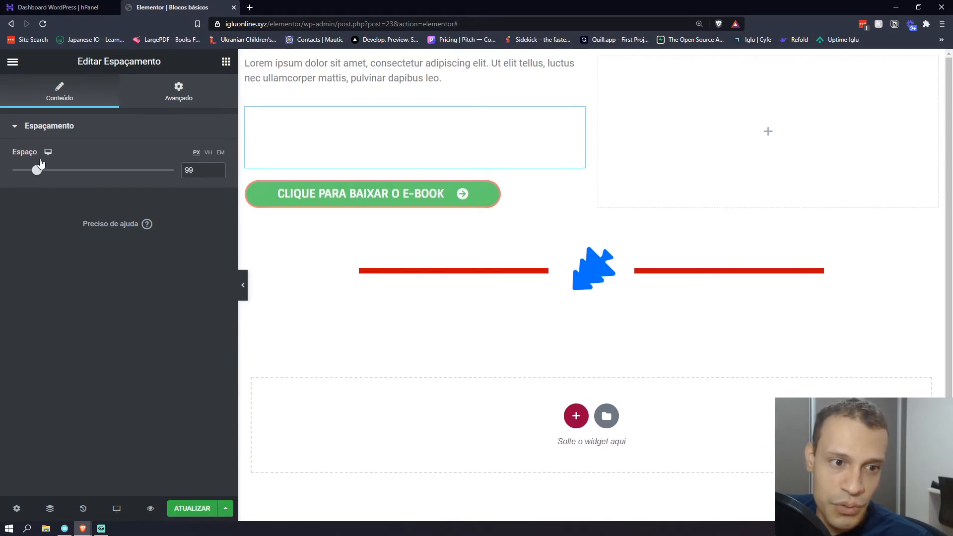
pyautogui.click(199, 90)
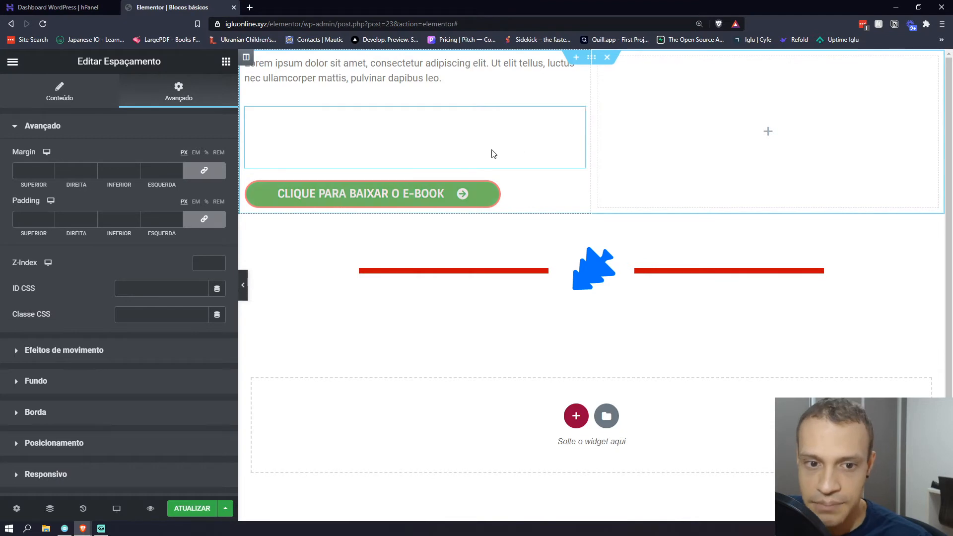
pyautogui.click(255, 140)
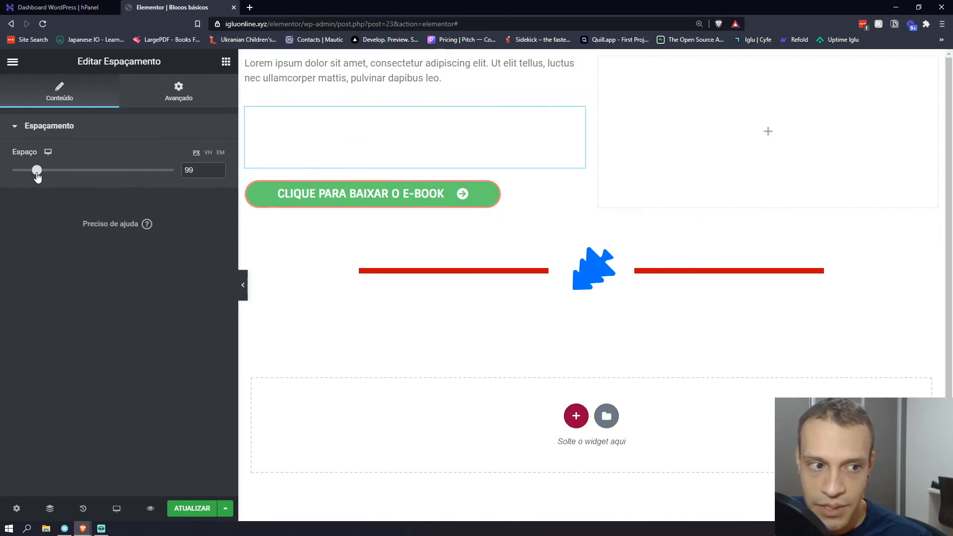
pyautogui.moveTo(37, 176)
pyautogui.mouseDown()
pyautogui.moveTo(53, 175)
pyautogui.moveTo(18, 179)
pyautogui.moveTo(32, 177)
pyautogui.moveTo(27, 187)
pyautogui.mouseUp()
# Duplicate the spacer, place the copy below the e-book button and set its space to 102 px
pyautogui.rightClick(544, 123)
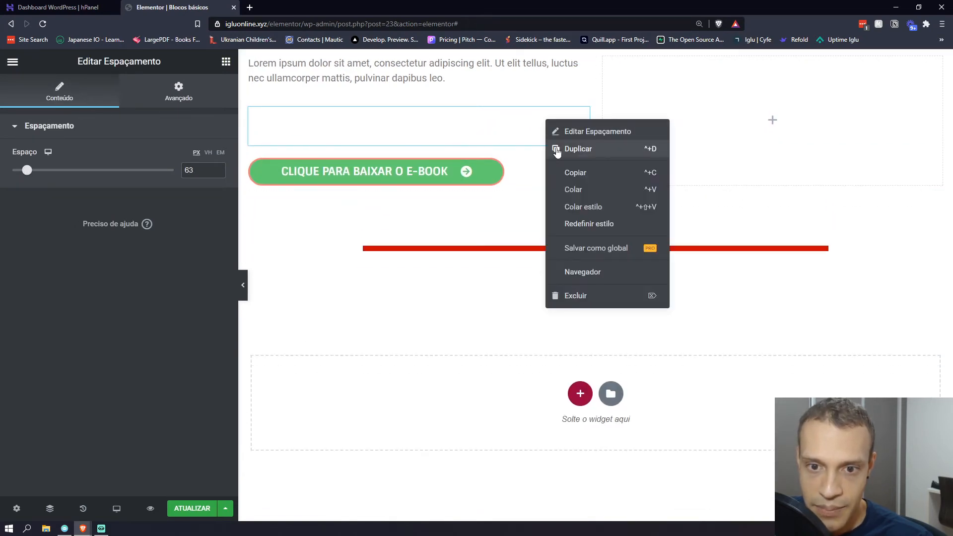
pyautogui.click(557, 149)
pyautogui.moveTo(576, 164); pyautogui.dragTo(450, 185)
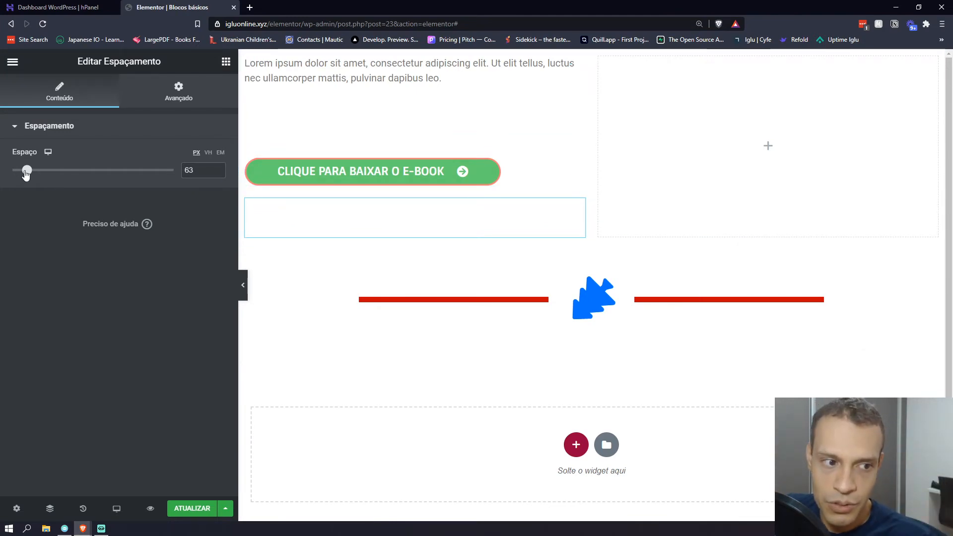
pyautogui.moveTo(27, 174); pyautogui.dragTo(38, 174)
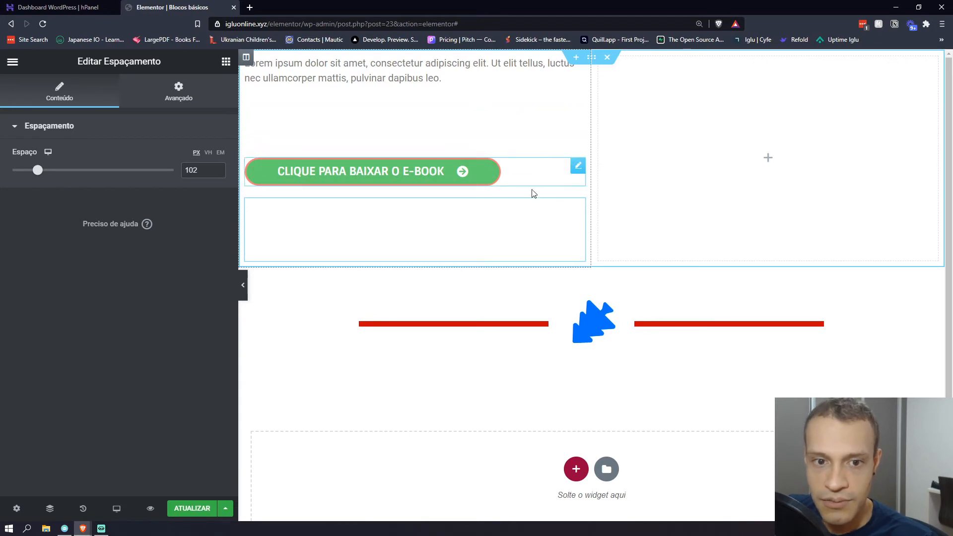
# Add a Google Maps widget below the divider and set its location to "sao paulo"
pyautogui.click(226, 61)
pyautogui.moveTo(54, 423); pyautogui.dragTo(430, 380)
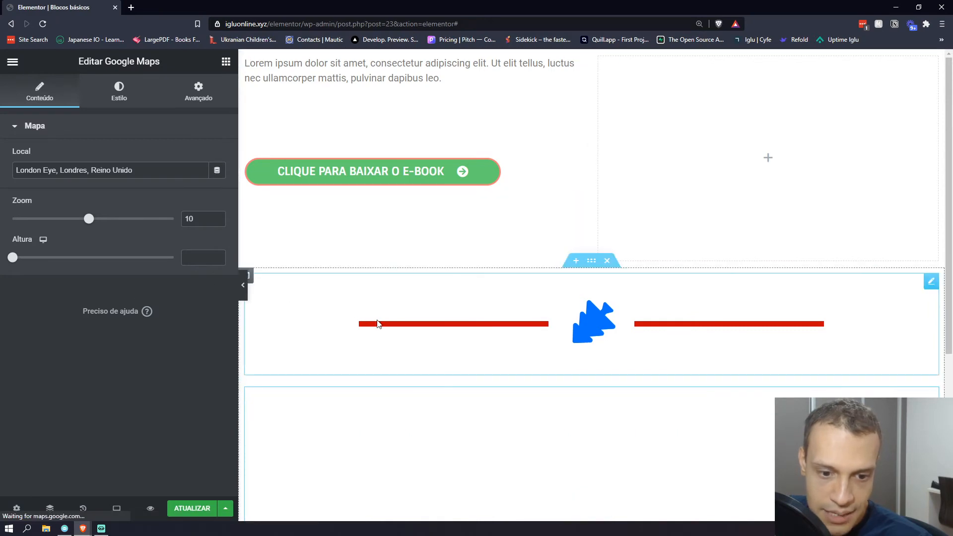
pyautogui.scroll(-4, 397, 308)
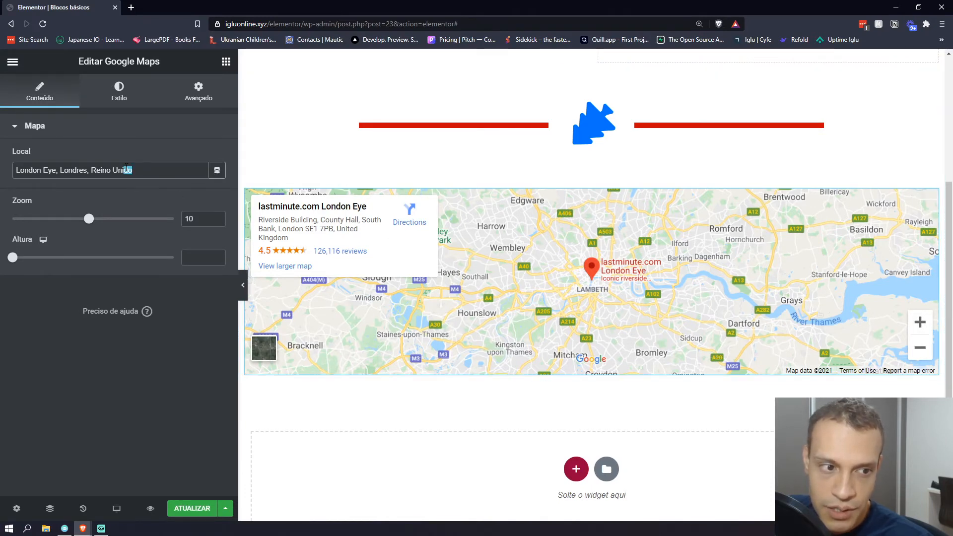
pyautogui.moveTo(127, 170); pyautogui.dragTo(39, 164)
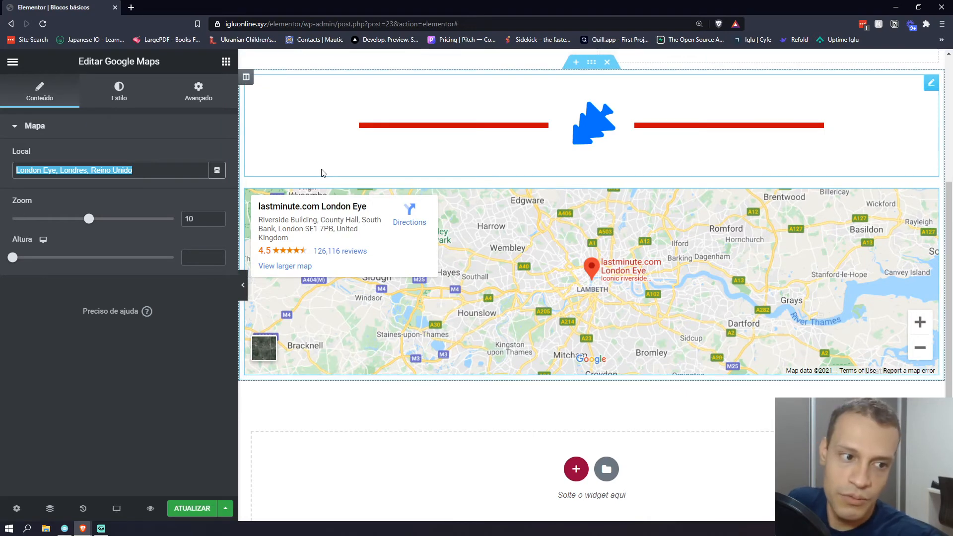
pyautogui.write('sao paulo')
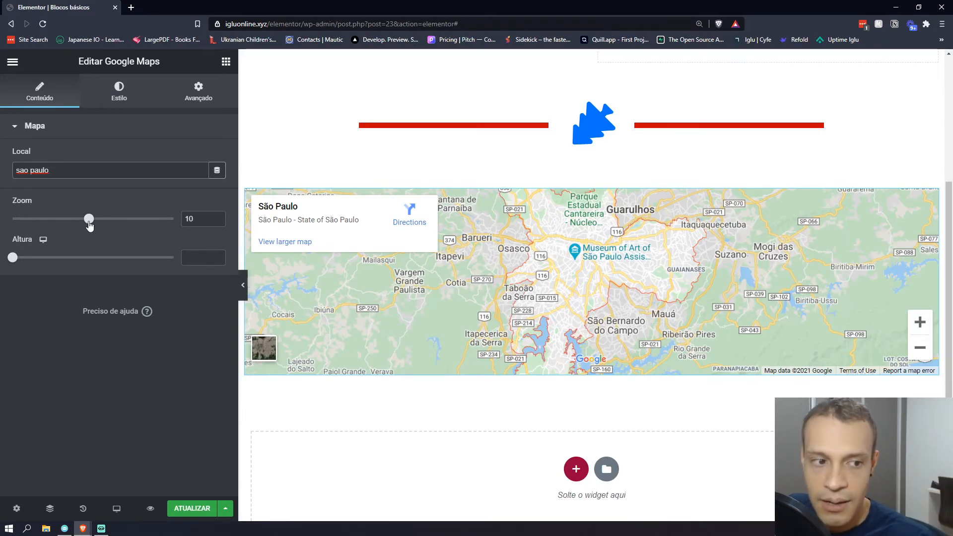
# Try map zoom levels 17 and 1, settle on 6, and set the map's height to 400
pyautogui.moveTo(88, 225); pyautogui.dragTo(146, 227)
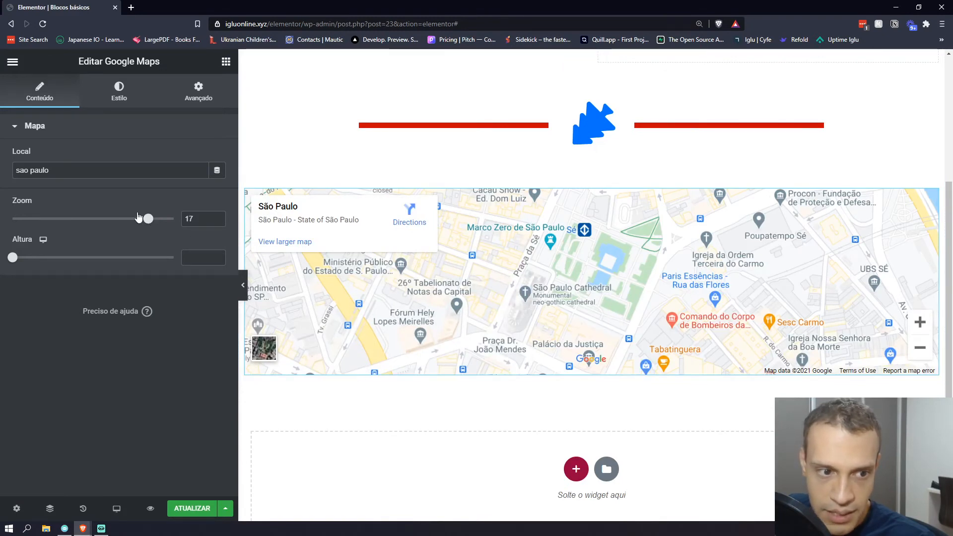
pyautogui.moveTo(139, 217); pyautogui.dragTo(31, 212)
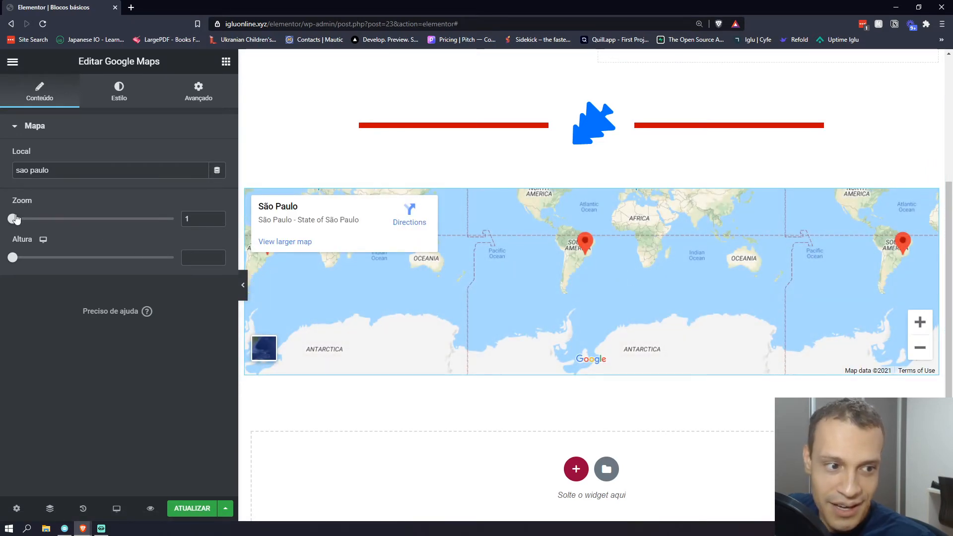
pyautogui.moveTo(15, 219); pyautogui.dragTo(55, 219)
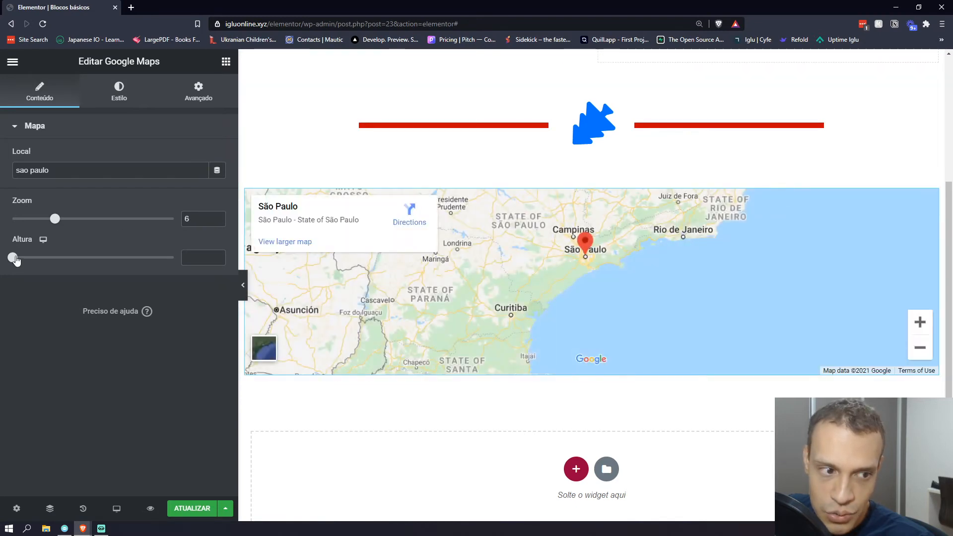
pyautogui.moveTo(14, 259); pyautogui.dragTo(59, 259)
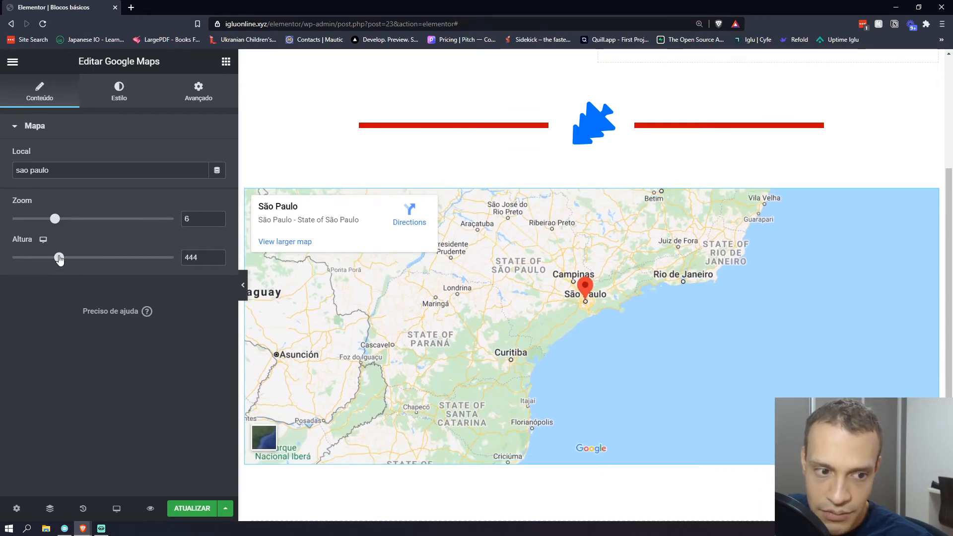
pyautogui.write('400')
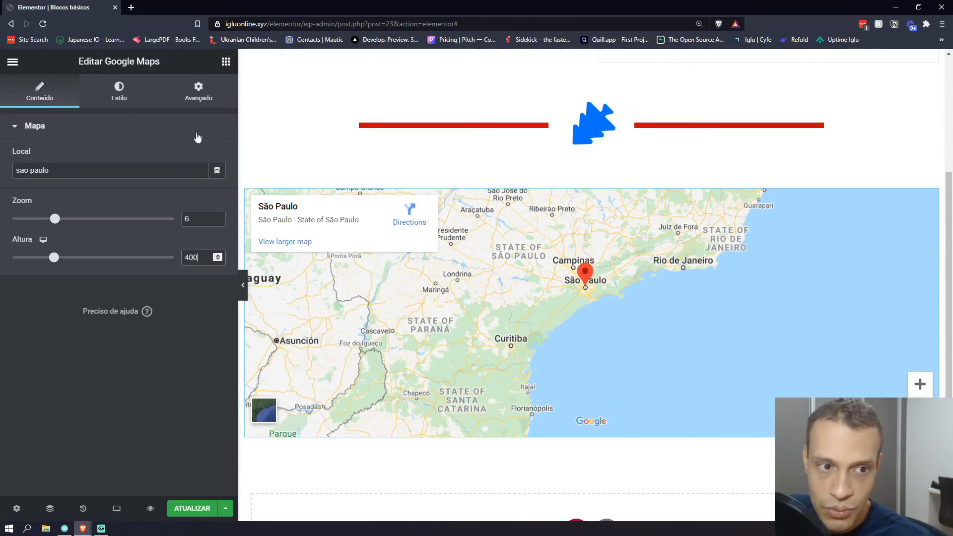
# Try CSS filters on the map with Brilho 71, Contraste 139, Saturação 136 and Matiz 166, and reset them
pyautogui.click(129, 103)
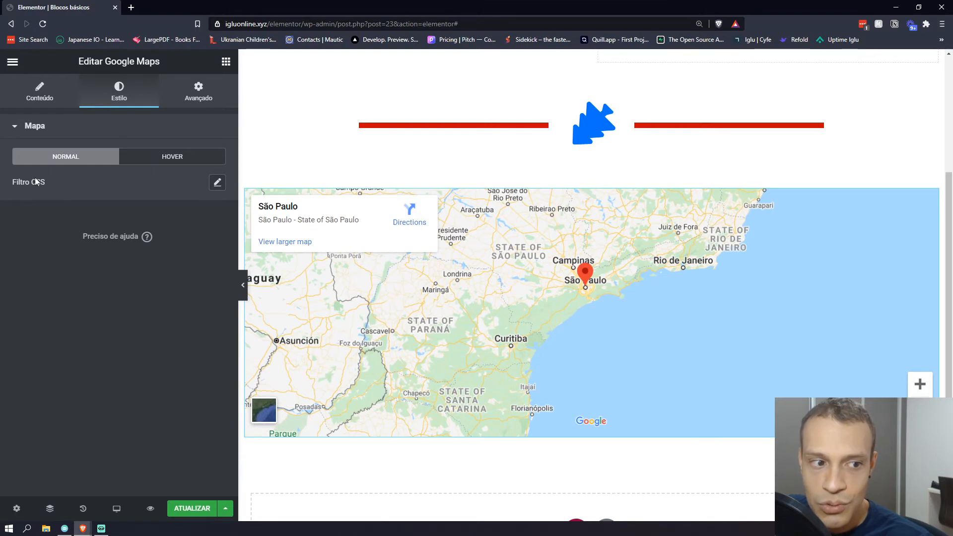
pyautogui.click(217, 182)
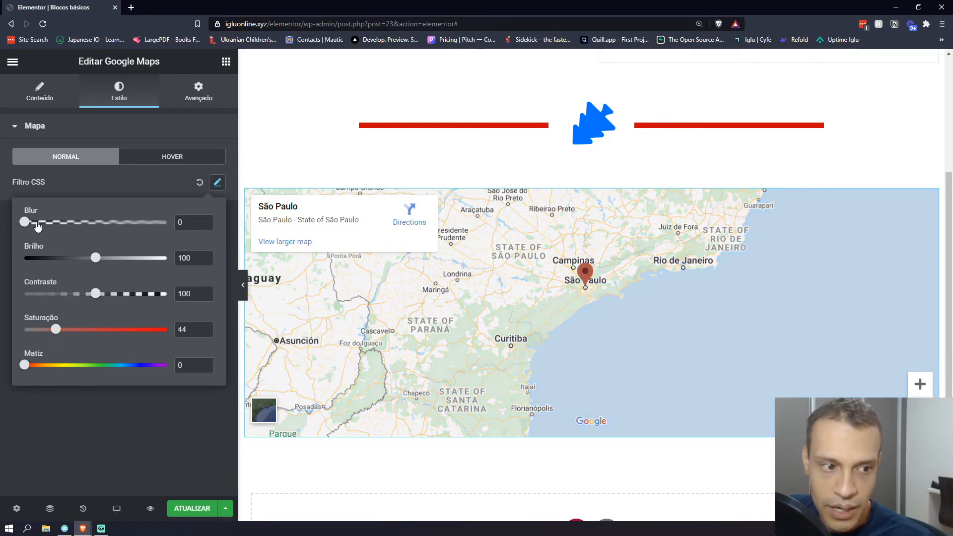
pyautogui.moveTo(100, 261); pyautogui.dragTo(81, 261)
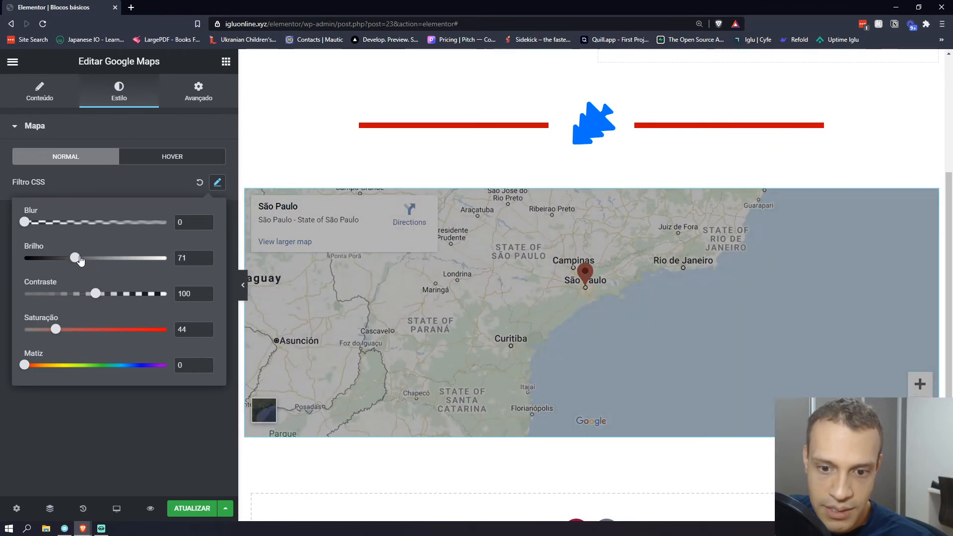
pyautogui.moveTo(96, 293); pyautogui.dragTo(123, 293)
pyautogui.moveTo(25, 365); pyautogui.dragTo(62, 366)
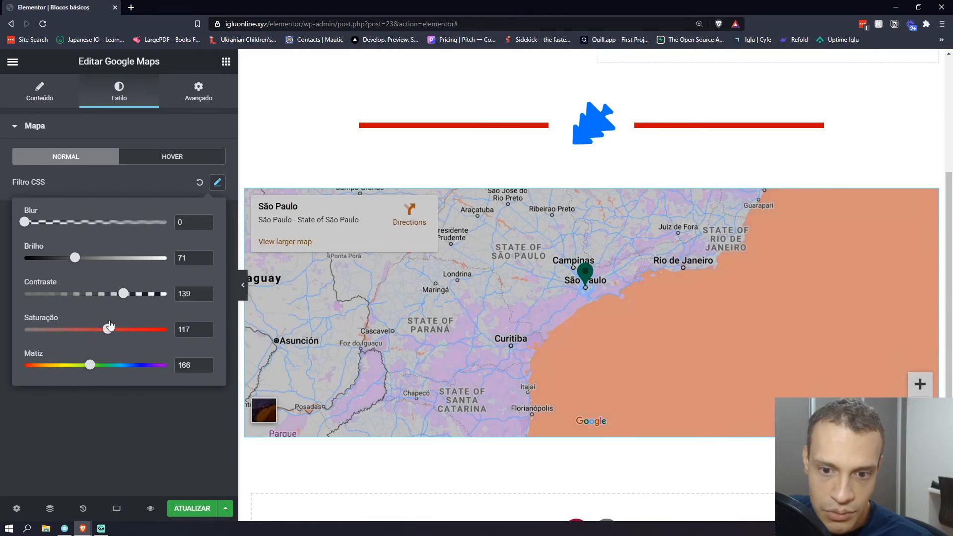
pyautogui.scroll(2, 585, 283)
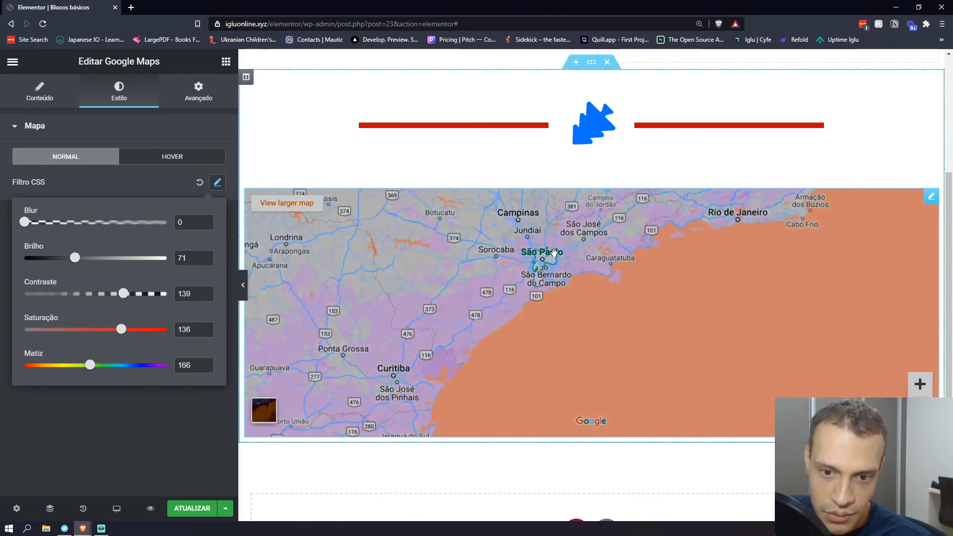
pyautogui.scroll(2, 554, 252)
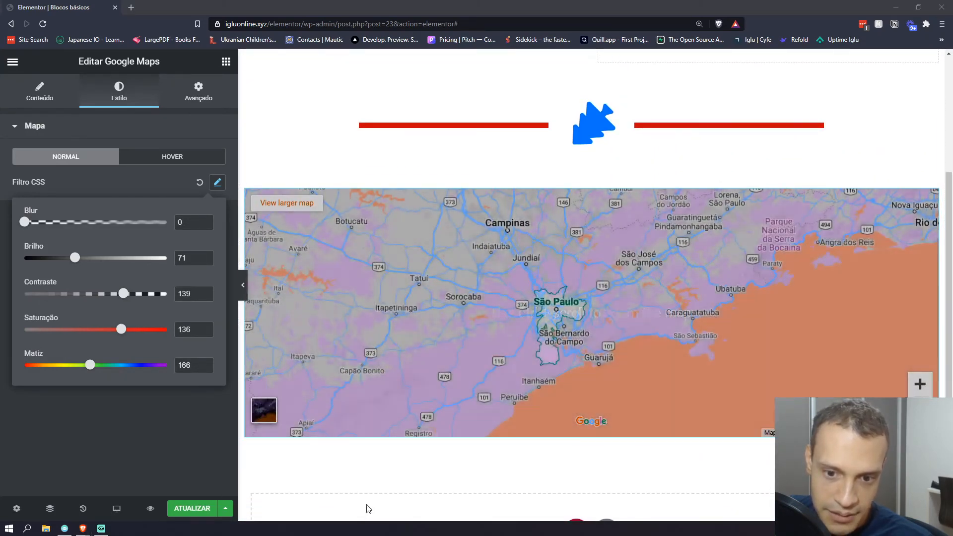
pyautogui.click(161, 411)
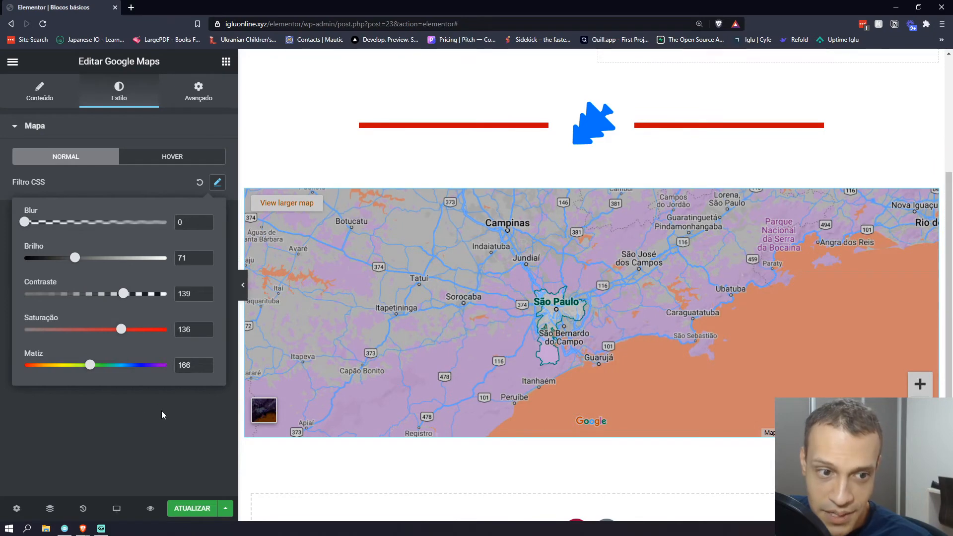
pyautogui.click(199, 182)
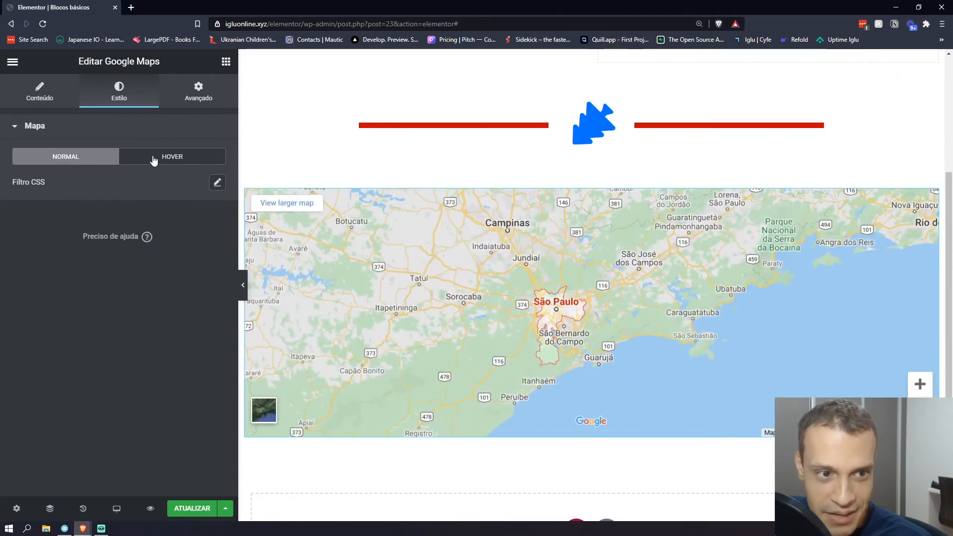
pyautogui.click(43, 96)
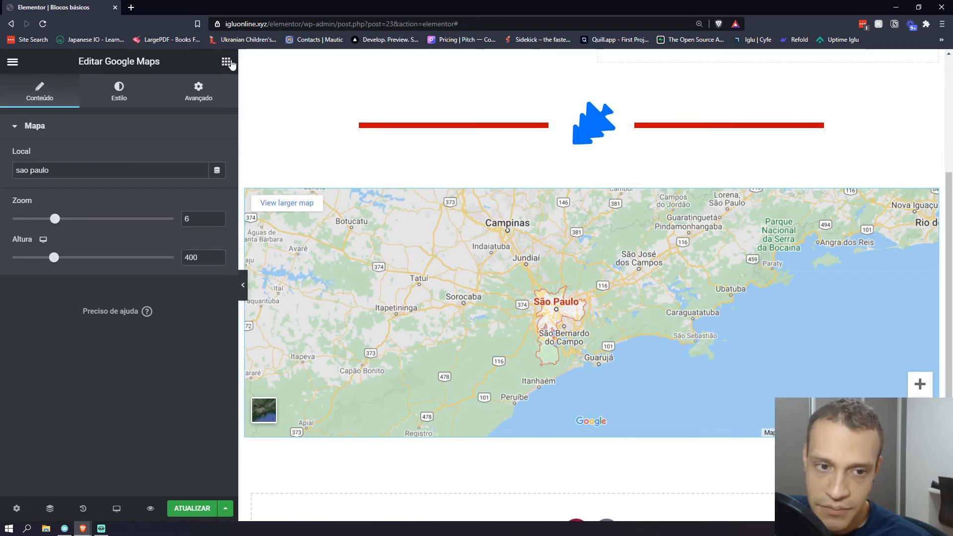
# Add an Ícone widget directly below the e-book button
pyautogui.click(227, 62)
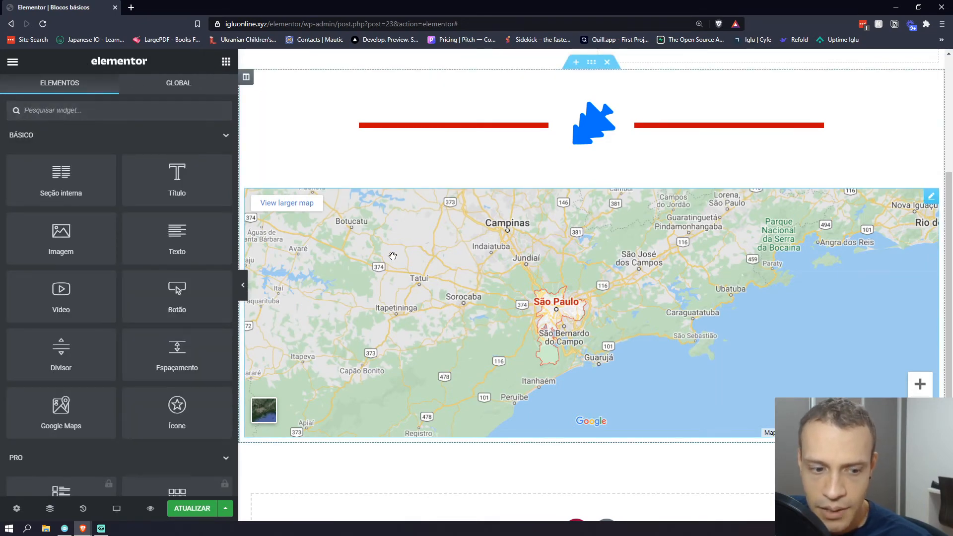
pyautogui.scroll(-2, 700, 280)
pyautogui.scroll(4, 700, 281)
pyautogui.scroll(2, 700, 280)
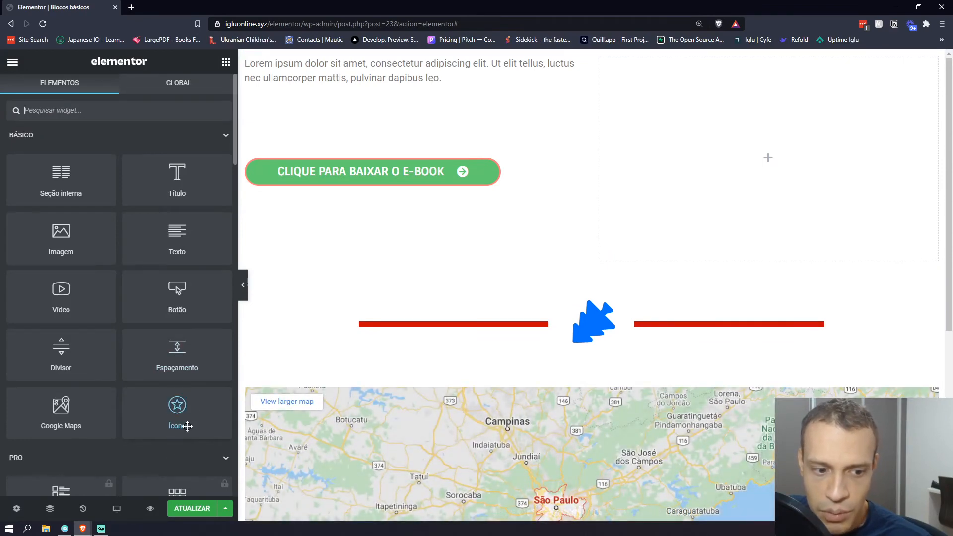
pyautogui.moveTo(187, 426); pyautogui.dragTo(363, 192)
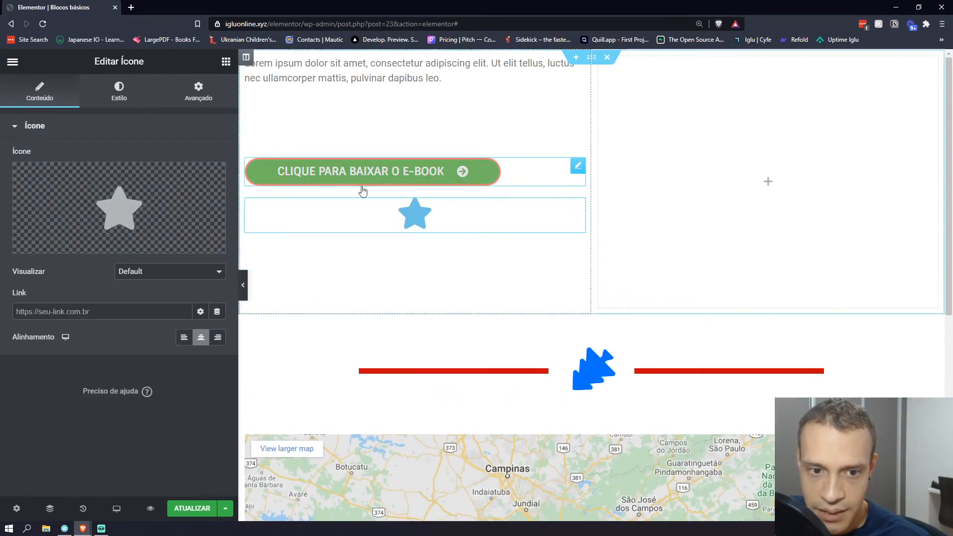
# Enable unfiltered file uploads for the SVG icon option and close the media library without choosing a file
pyautogui.moveTo(207, 171)
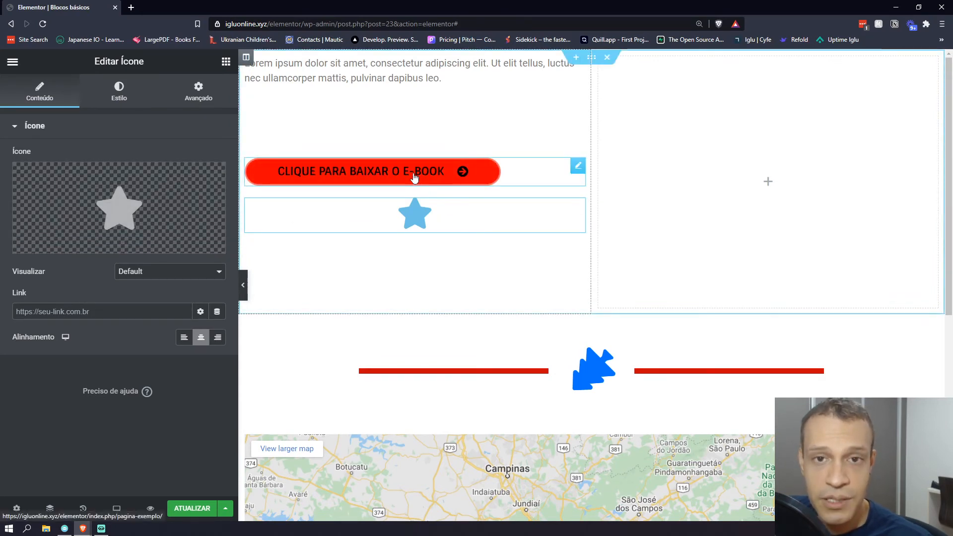
pyautogui.moveTo(147, 220)
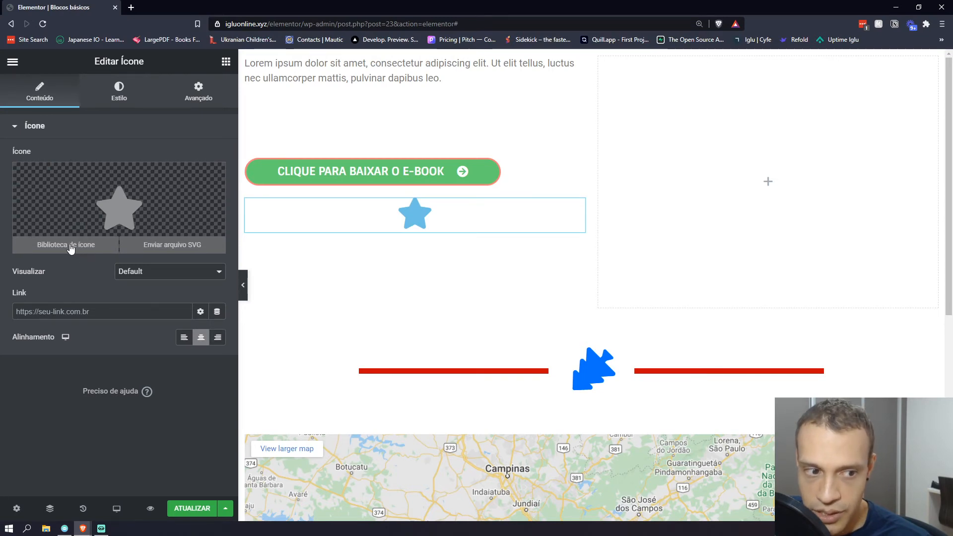
pyautogui.click(169, 249)
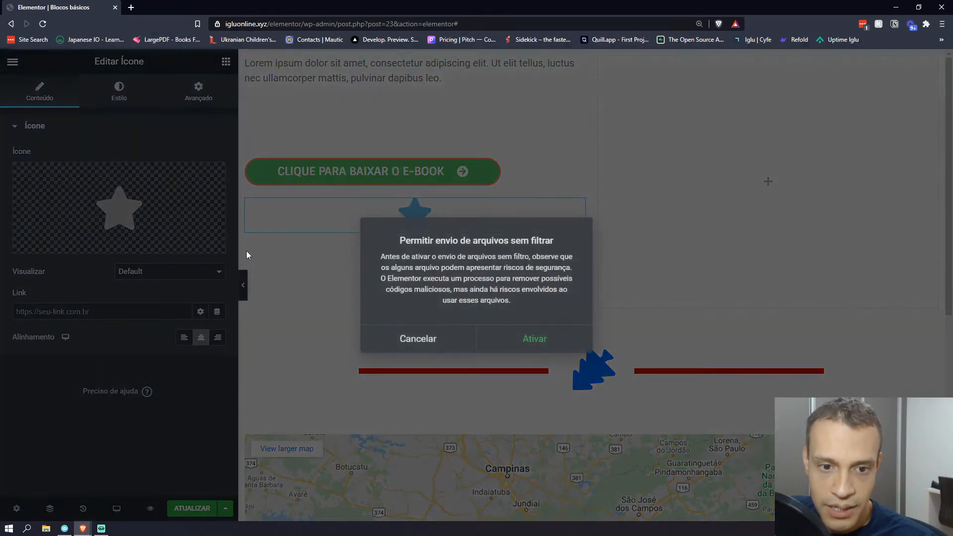
pyautogui.click(543, 341)
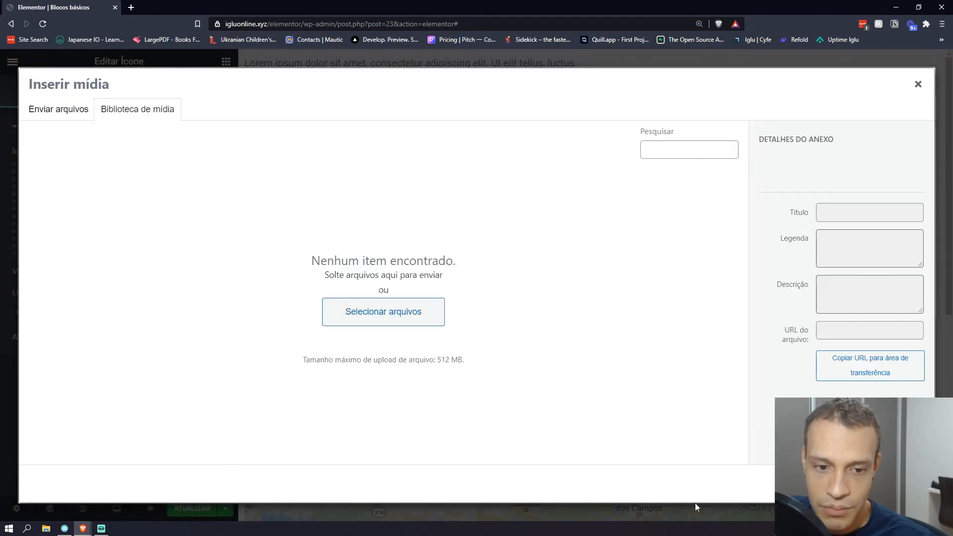
pyautogui.click(919, 85)
# Replace the widget's star with the spray can icon from the icon library
pyautogui.click(60, 245)
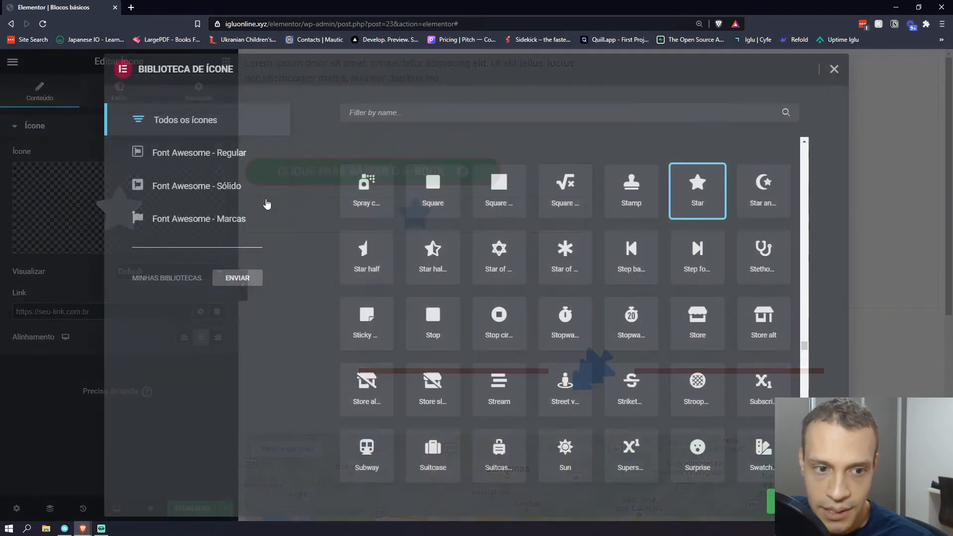
pyautogui.click(367, 186)
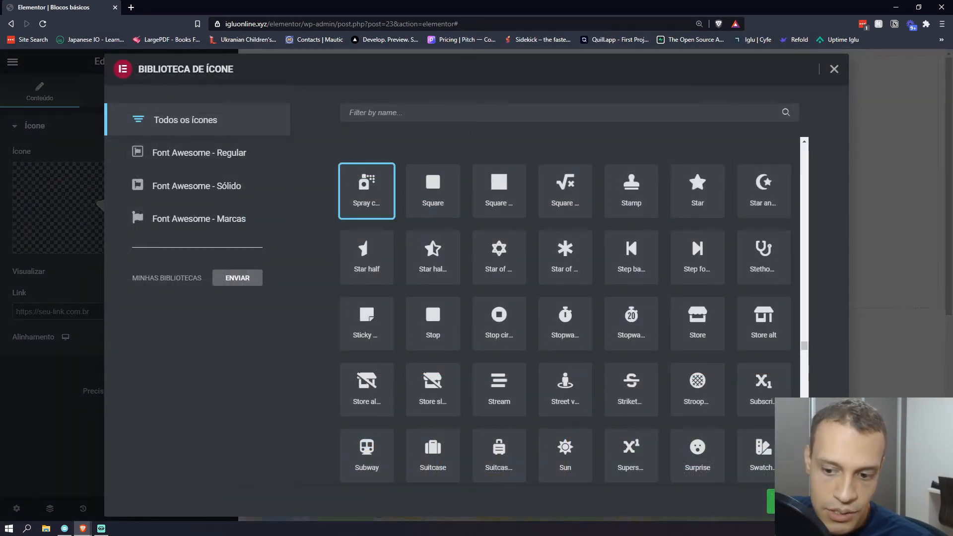
pyautogui.click(789, 502)
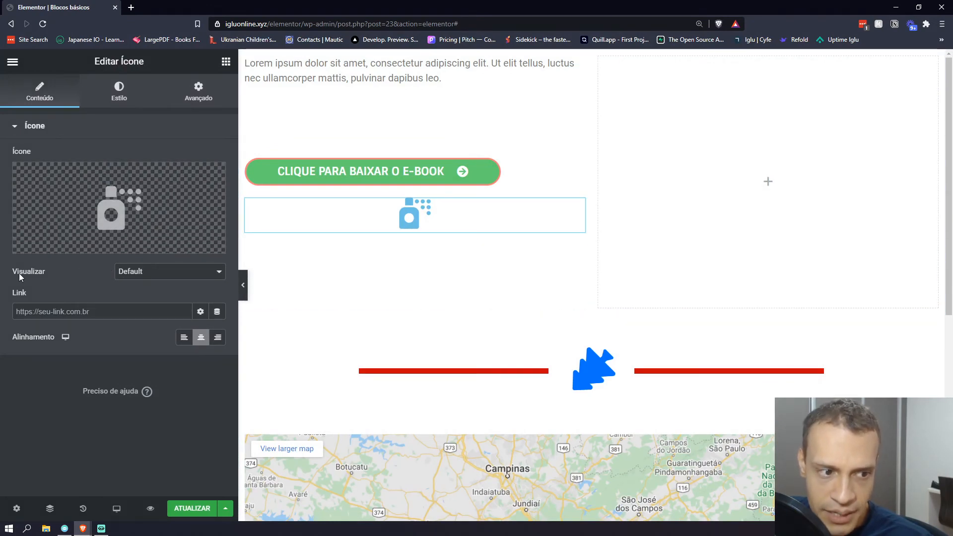
# Try the Empilhado and Emoldurado view styles on the spray can icon
pyautogui.click(145, 277)
pyautogui.click(133, 291)
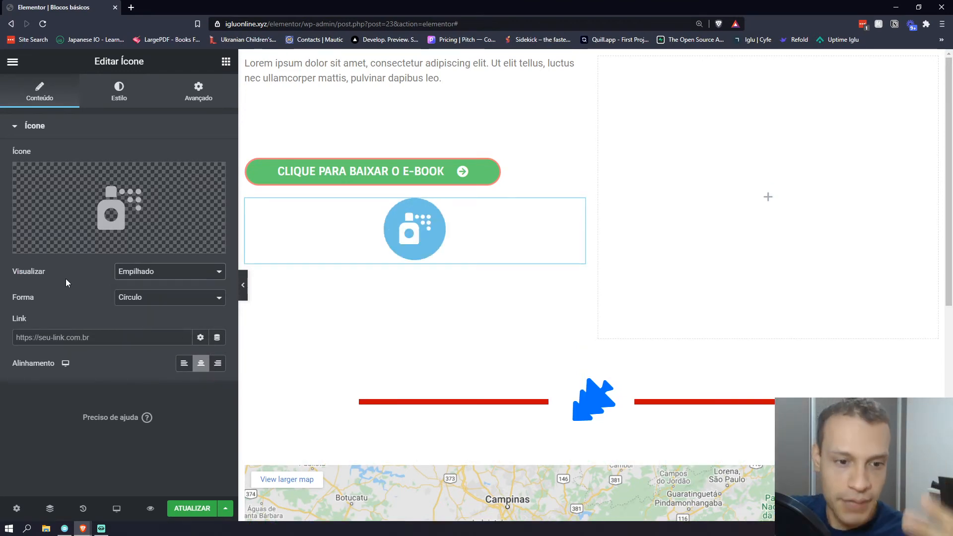
pyautogui.click(166, 282)
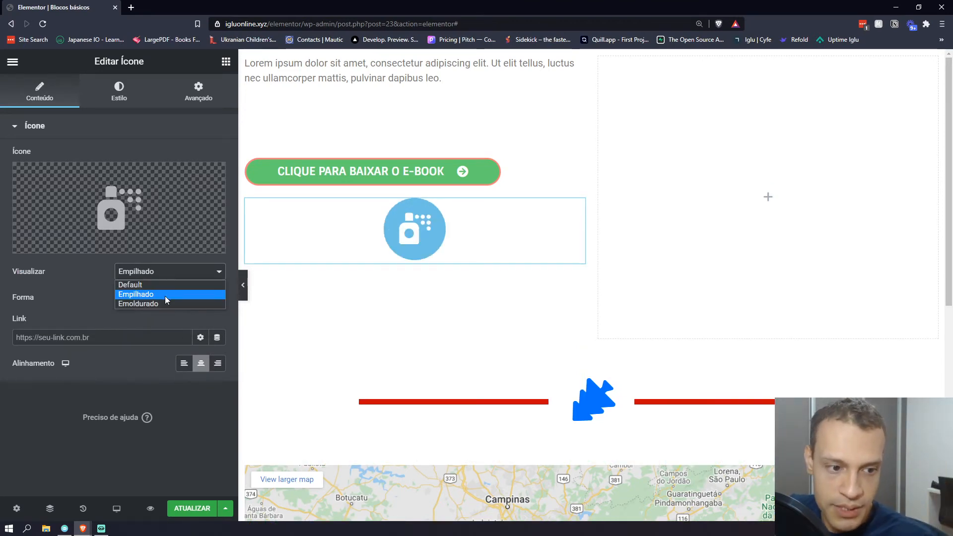
pyautogui.click(166, 305)
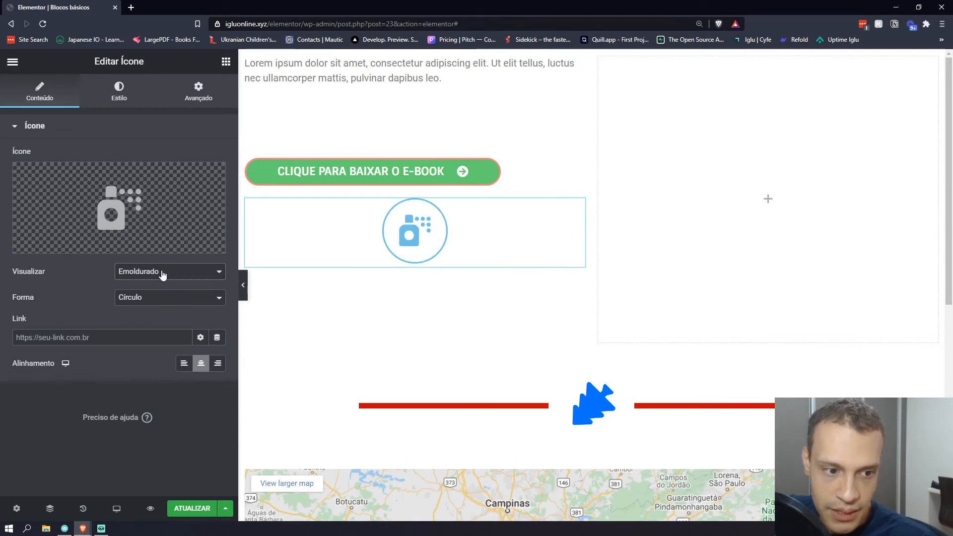
# Try the Quadrado shape on the framed icon and set the shape back to Círculo
pyautogui.click(151, 300)
pyautogui.click(142, 327)
pyautogui.click(151, 302)
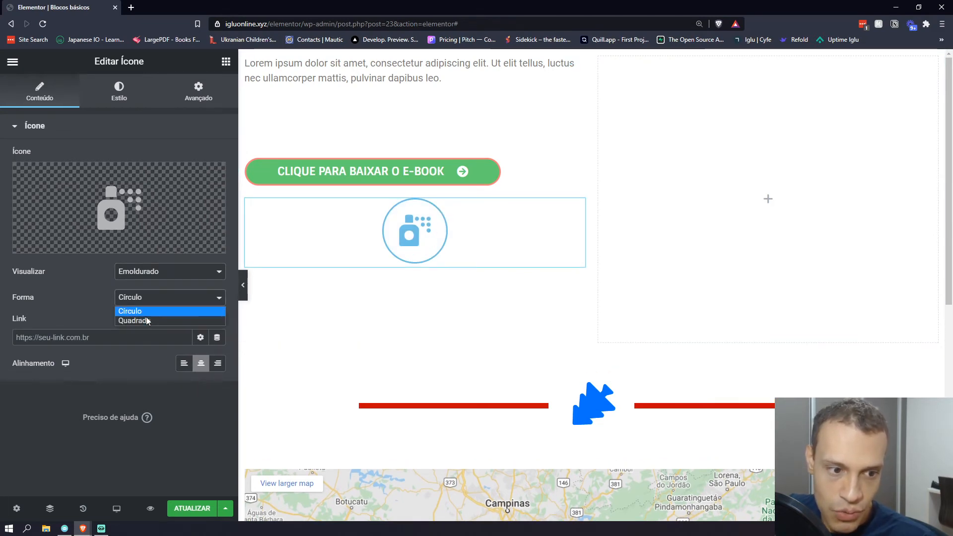
pyautogui.click(146, 321)
pyautogui.click(154, 300)
pyautogui.click(158, 311)
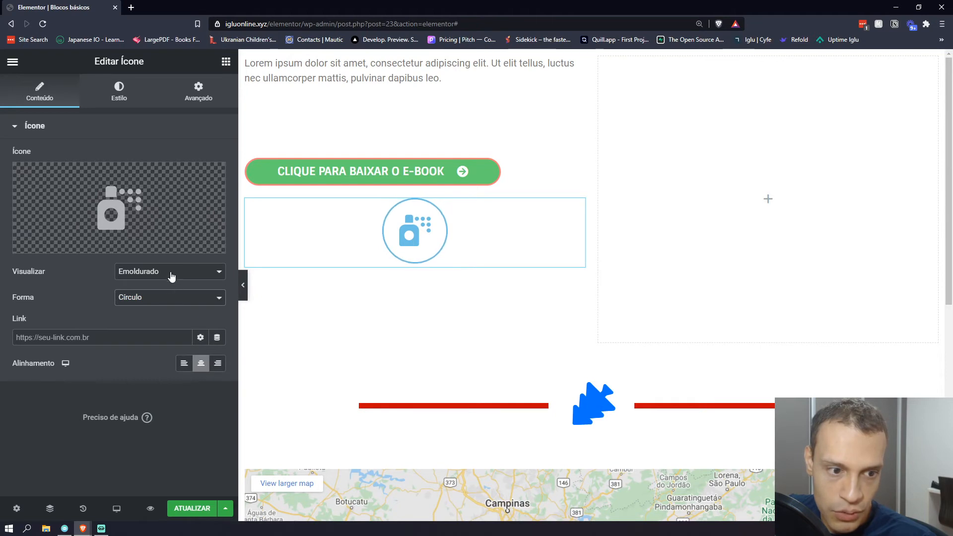
# Try the Empilhado view with the Quadrado and Círculo shapes, and restore the icon's Default view
pyautogui.click(172, 276)
pyautogui.click(162, 289)
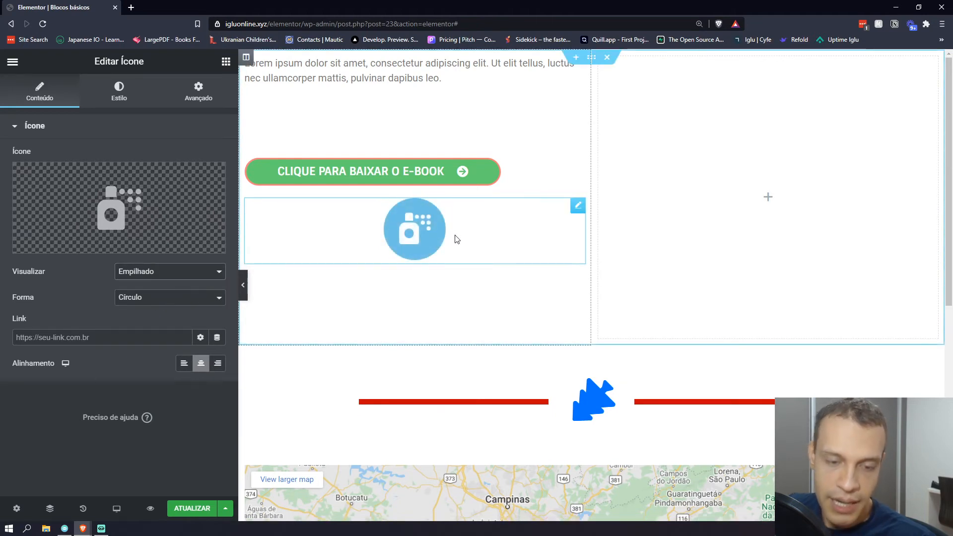
pyautogui.click(128, 301)
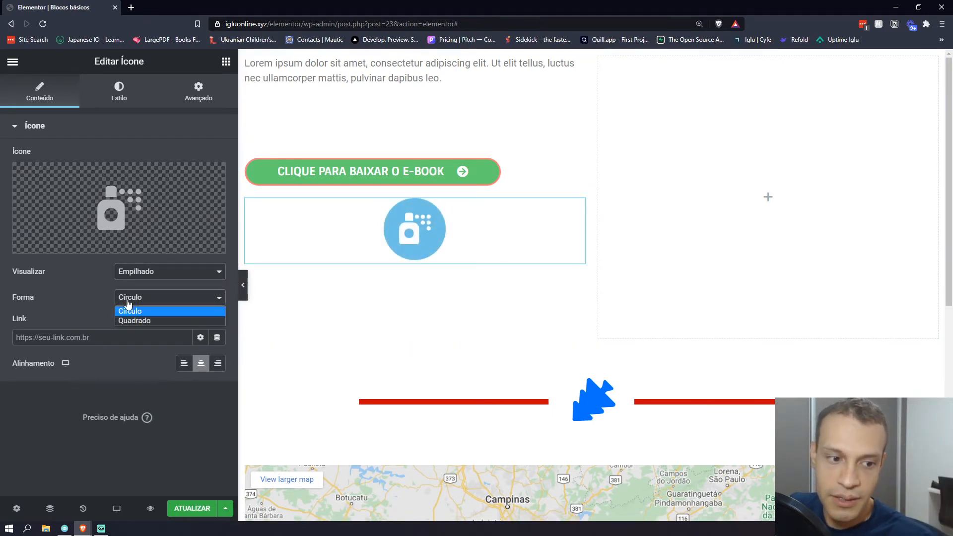
pyautogui.click(132, 321)
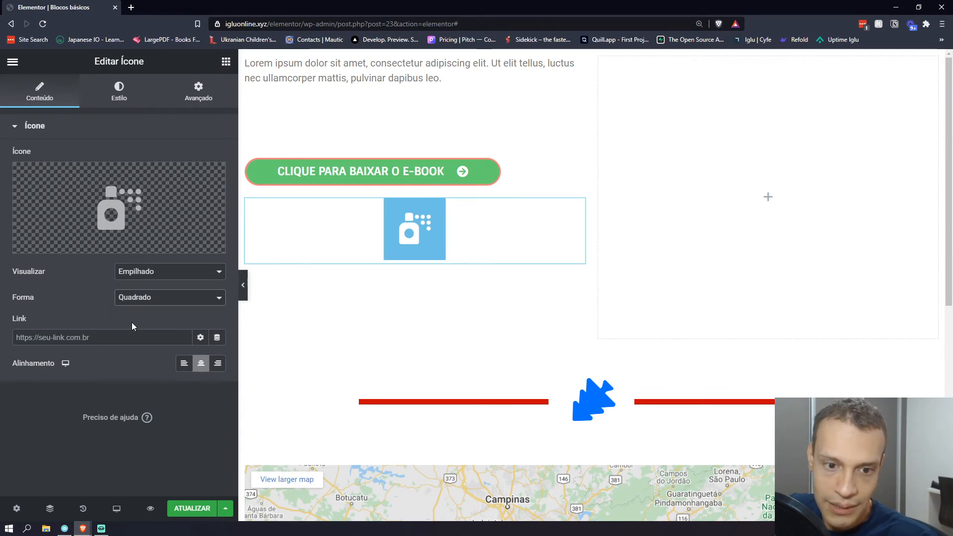
pyautogui.click(183, 298)
pyautogui.click(171, 309)
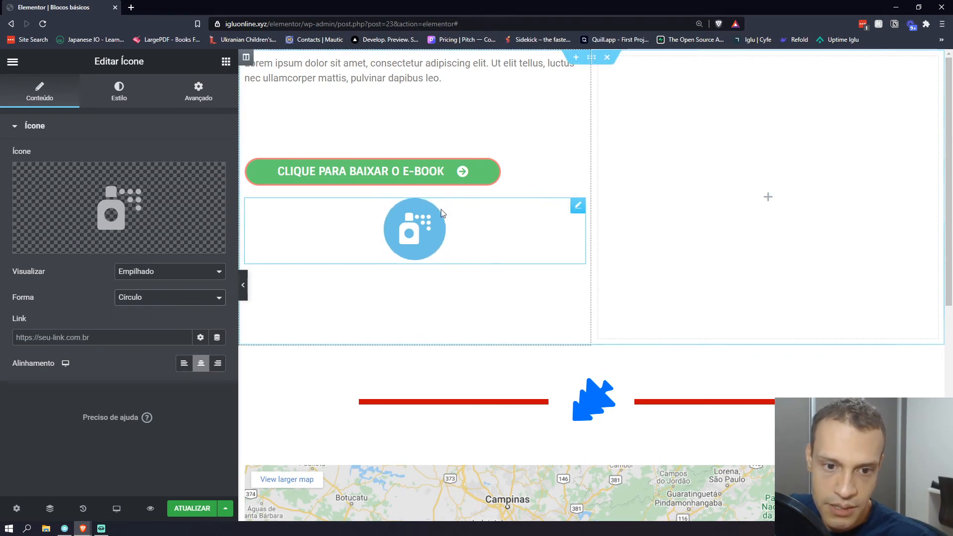
pyautogui.click(157, 276)
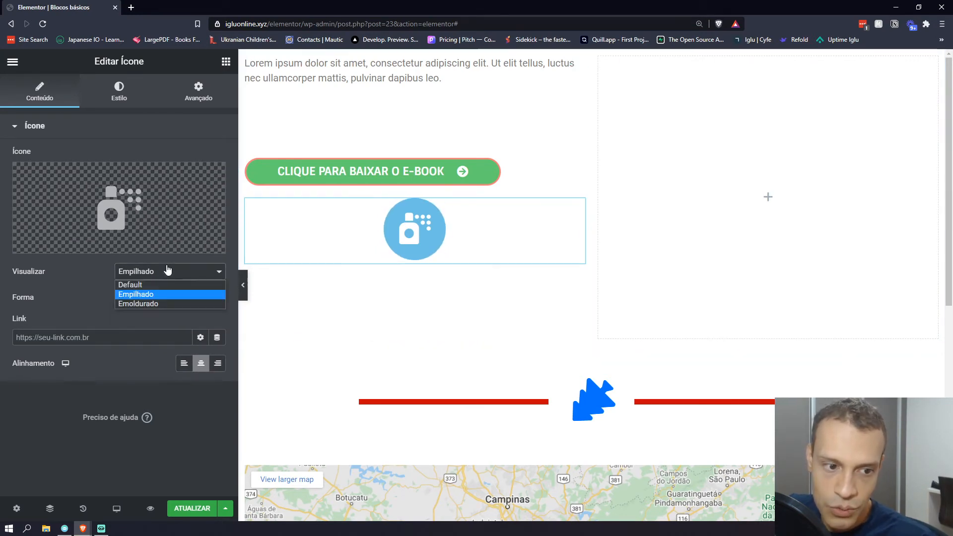
pyautogui.click(160, 285)
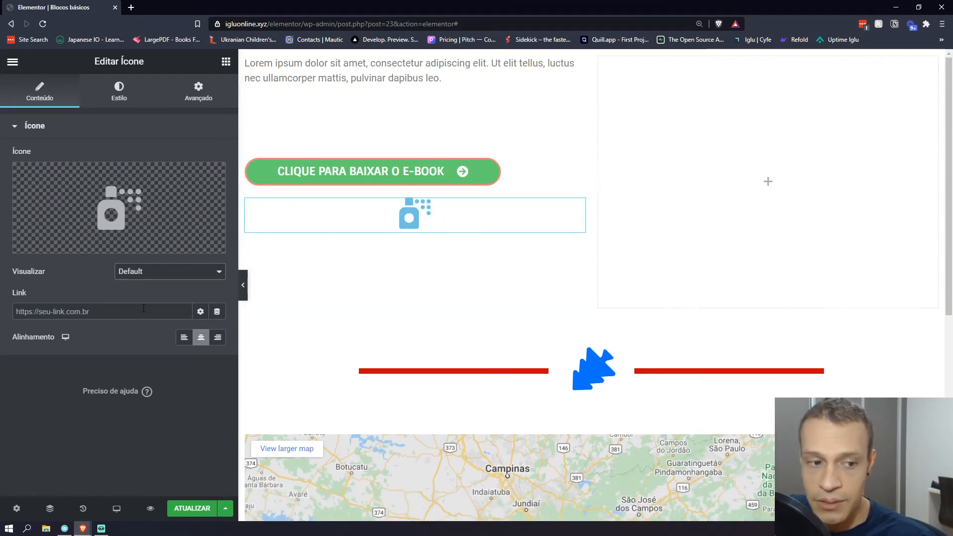
# Try "pag" as a page lookup for the icon's link, set the link to "dfasjdlas" and show the link options
pyautogui.click(47, 312)
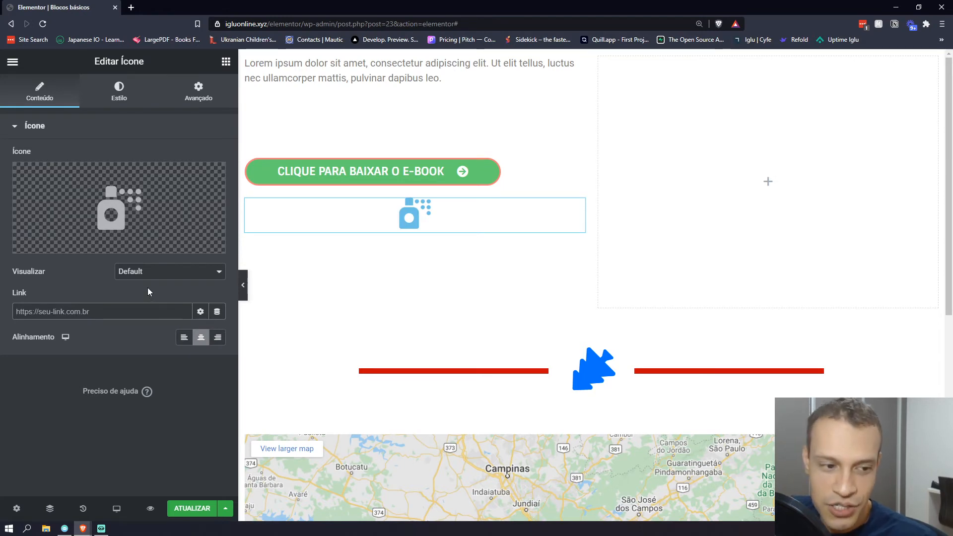
pyautogui.write('paga')
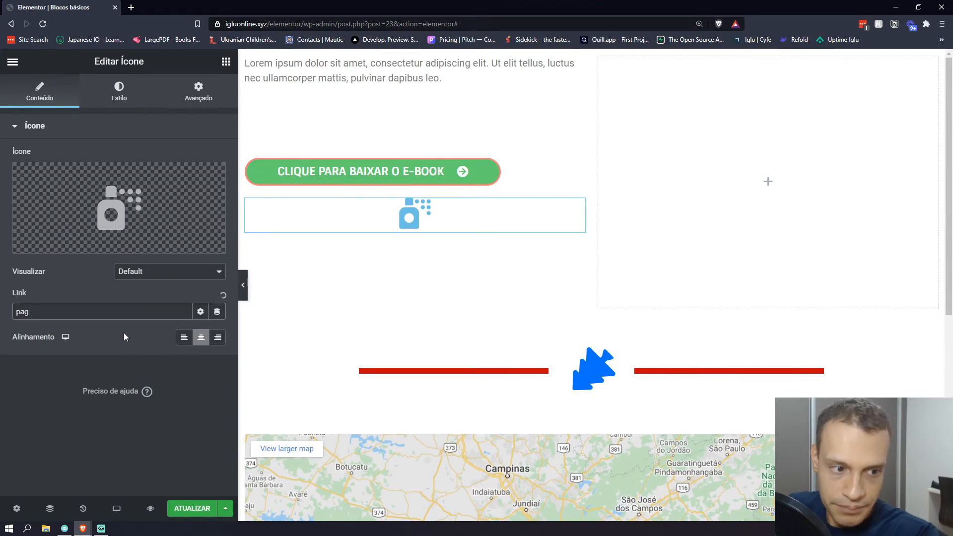
pyautogui.press('BackSpace')
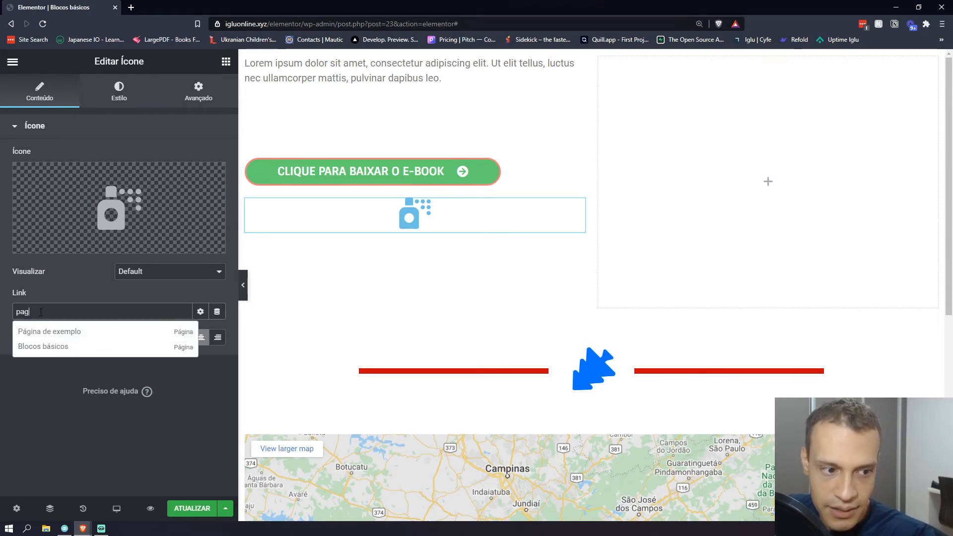
pyautogui.click(65, 300)
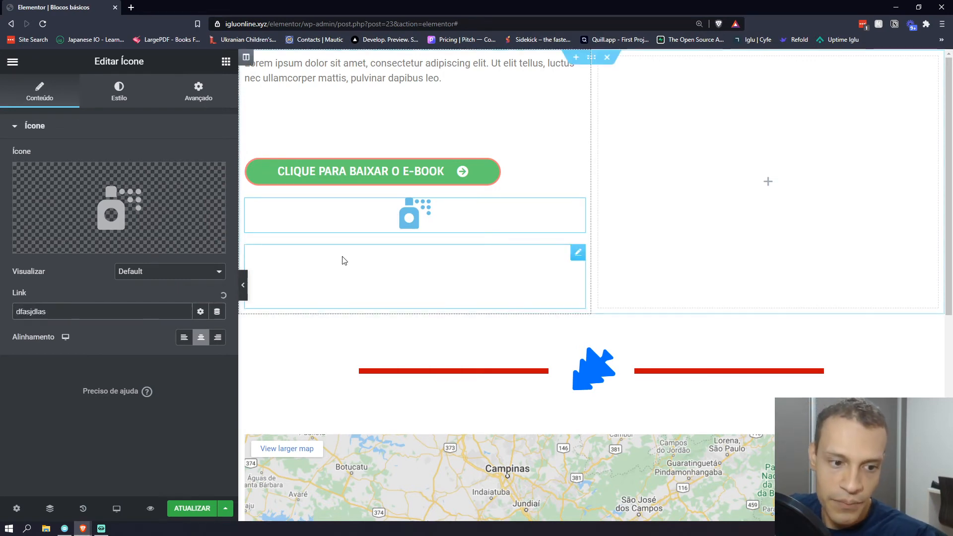
pyautogui.click(200, 311)
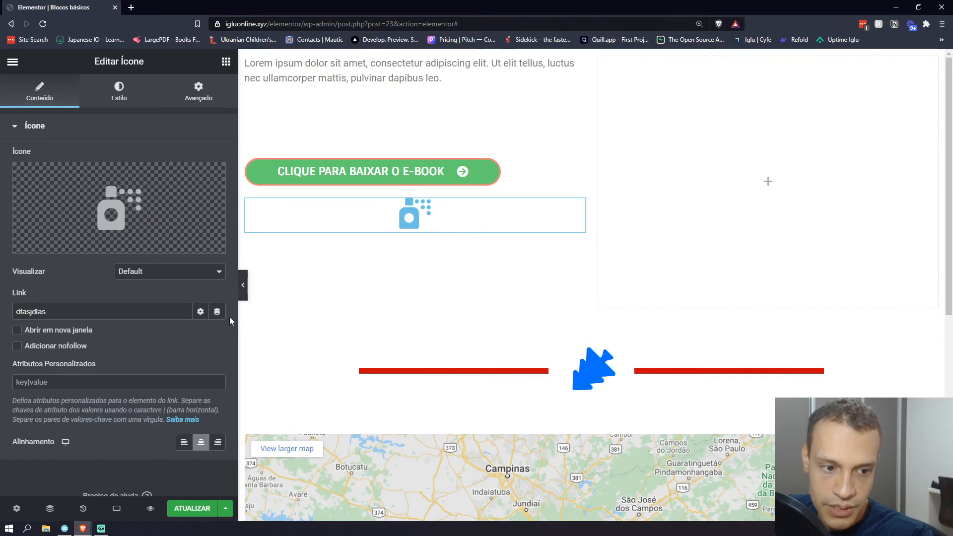
# Collapse the link options, try the left and right alignments on the spray can icon, and restore its centre alignment
pyautogui.click(200, 313)
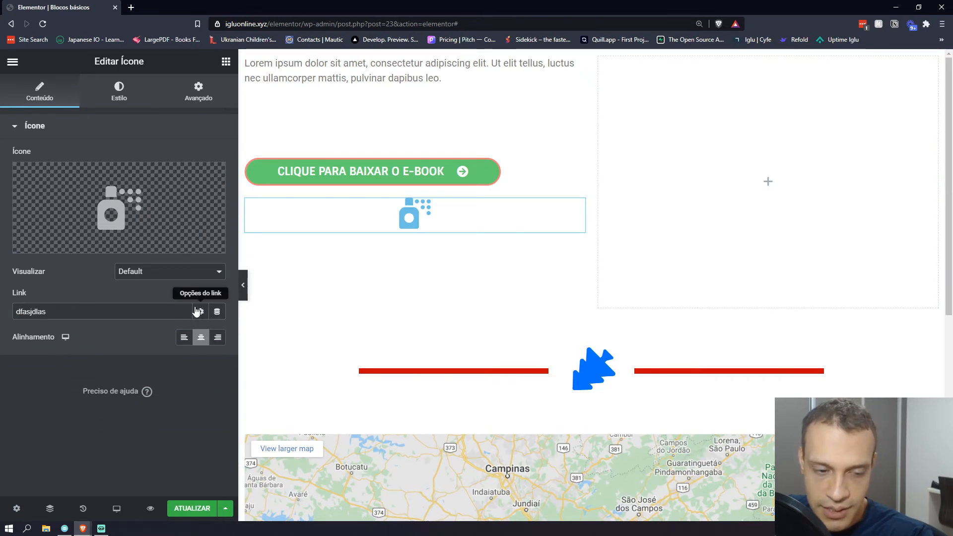
pyautogui.click(184, 338)
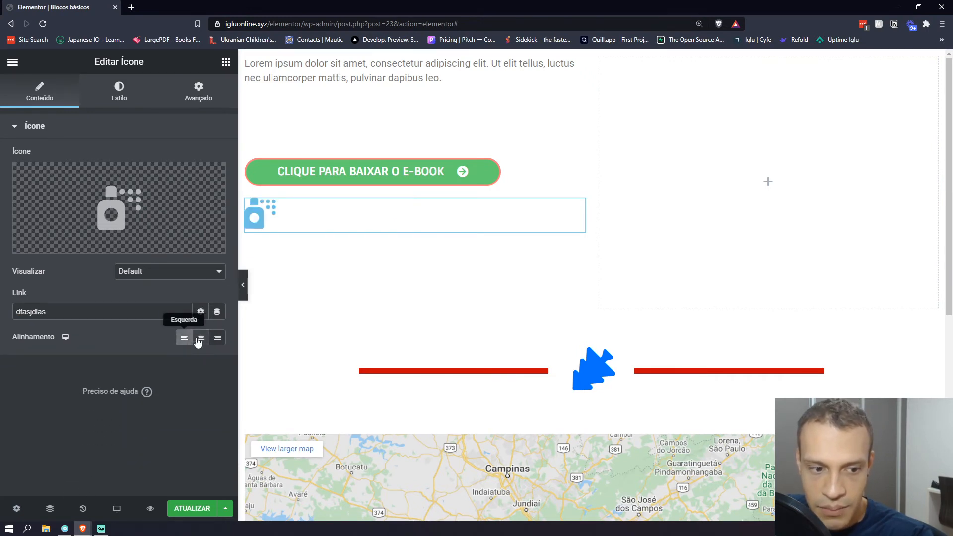
pyautogui.click(201, 338)
pyautogui.click(219, 338)
pyautogui.click(201, 338)
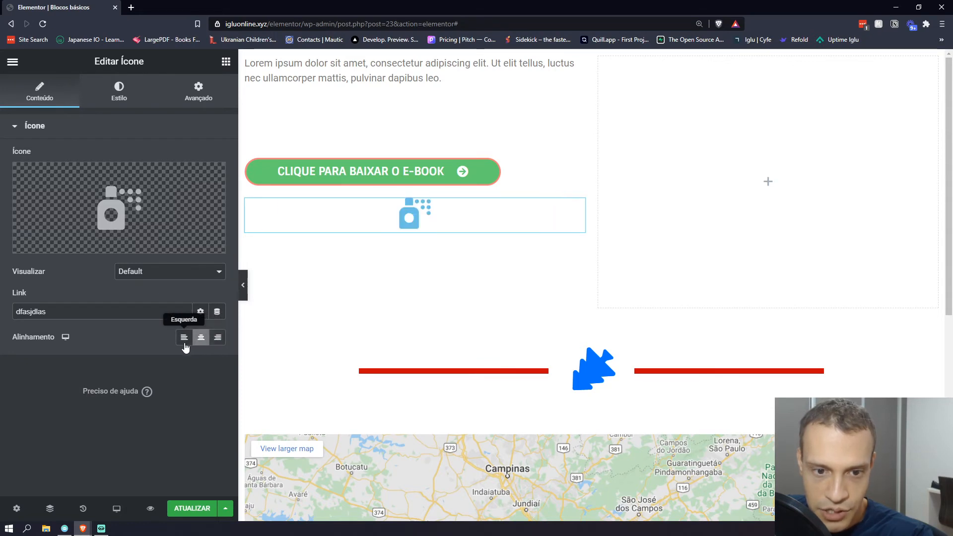
pyautogui.click(184, 338)
pyautogui.click(201, 337)
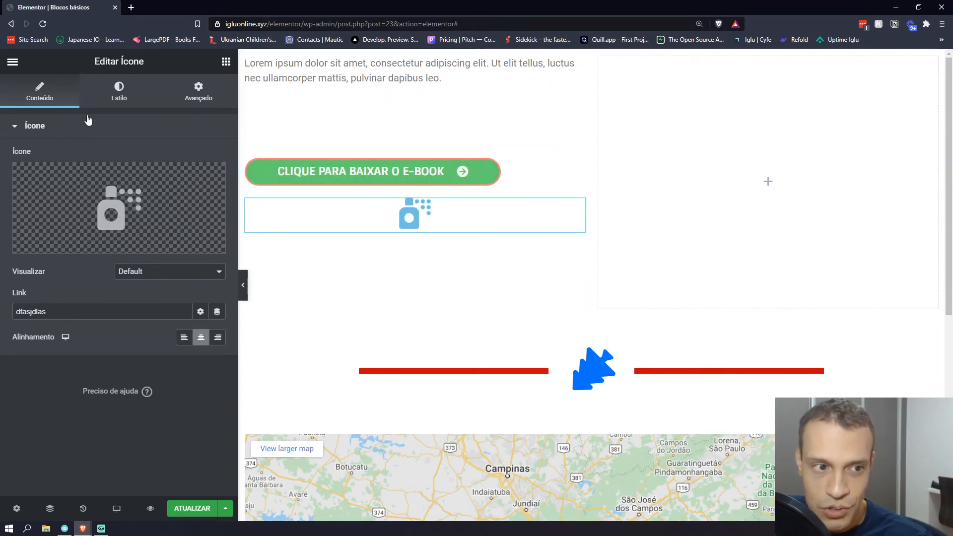
# Set the spray can icon's primary colour on hover to a salmon tone
pyautogui.click(119, 89)
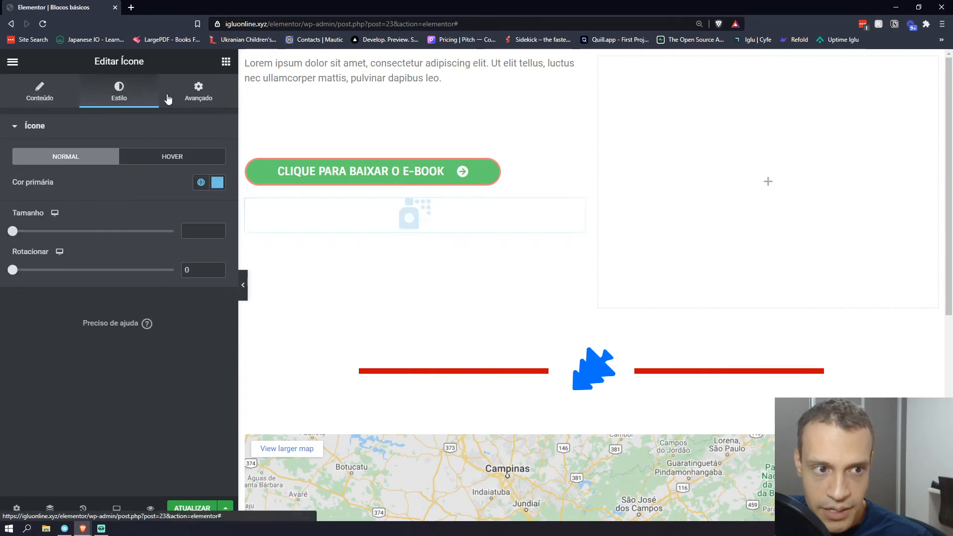
pyautogui.click(167, 165)
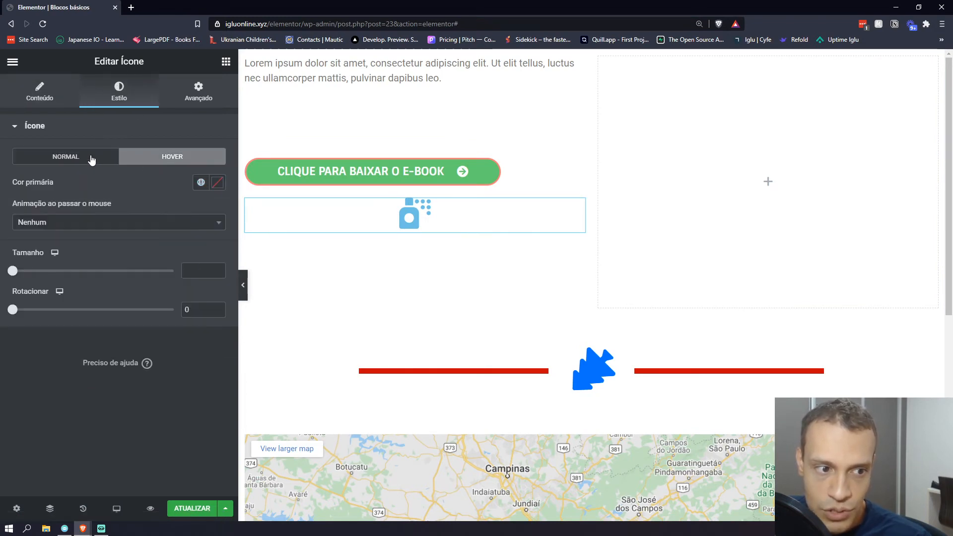
pyautogui.click(92, 158)
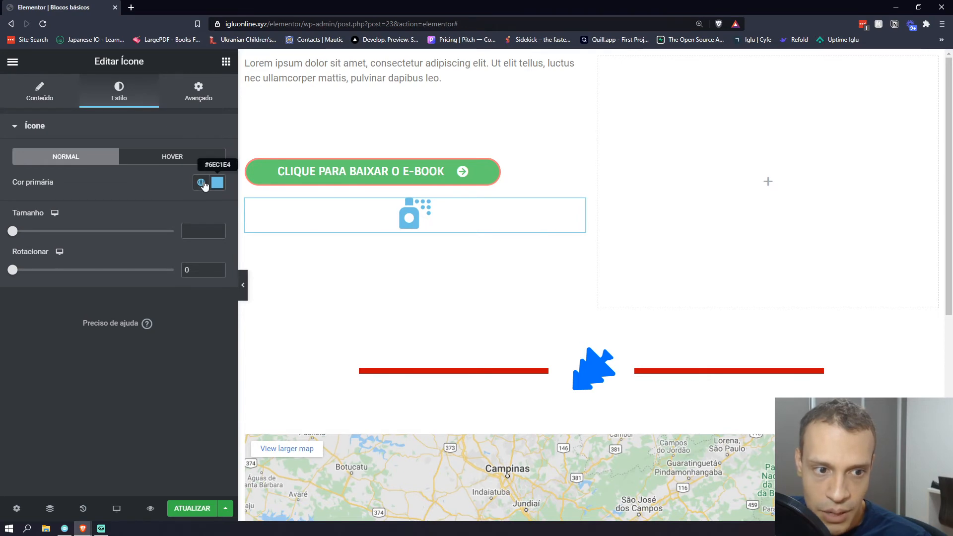
pyautogui.click(191, 157)
pyautogui.click(217, 182)
pyautogui.moveTo(162, 273); pyautogui.dragTo(144, 226)
pyautogui.click(186, 180)
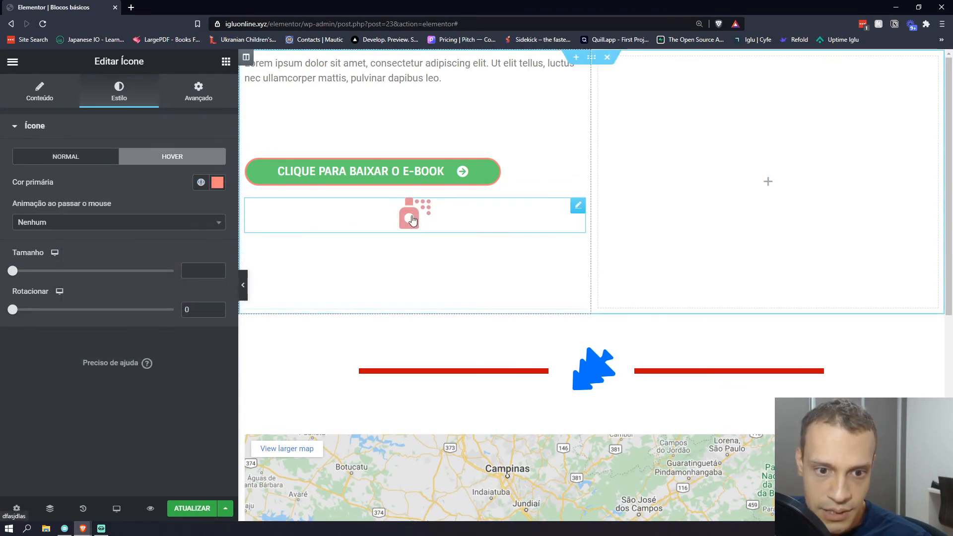
# Set the spray can icon's hover animation to Pulse and browse the other available animations
pyautogui.click(80, 223)
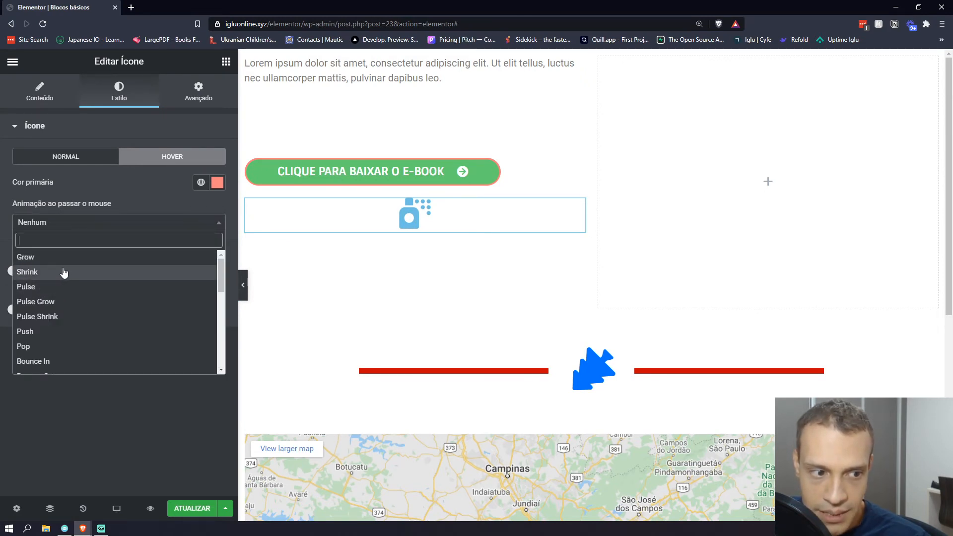
pyautogui.click(56, 291)
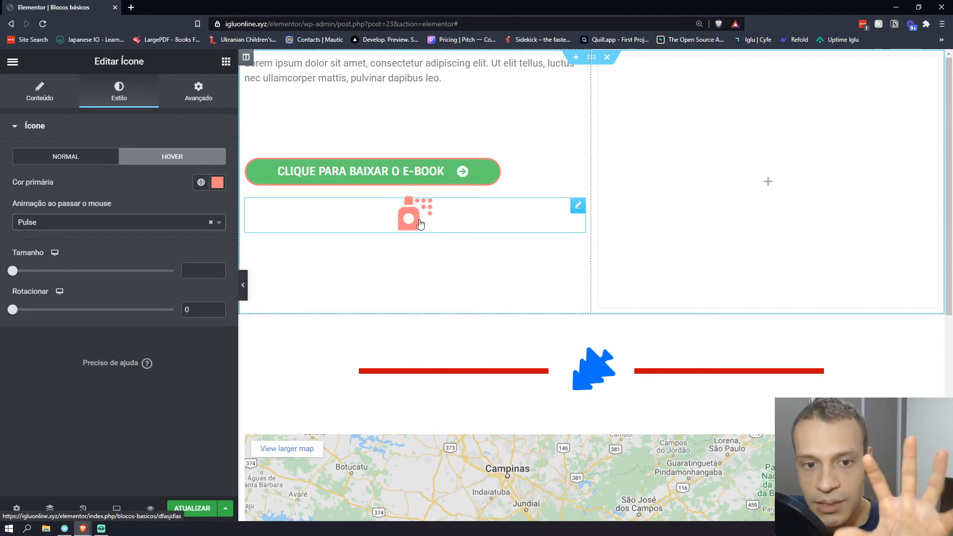
pyautogui.click(87, 219)
pyautogui.scroll(-5, 119, 298)
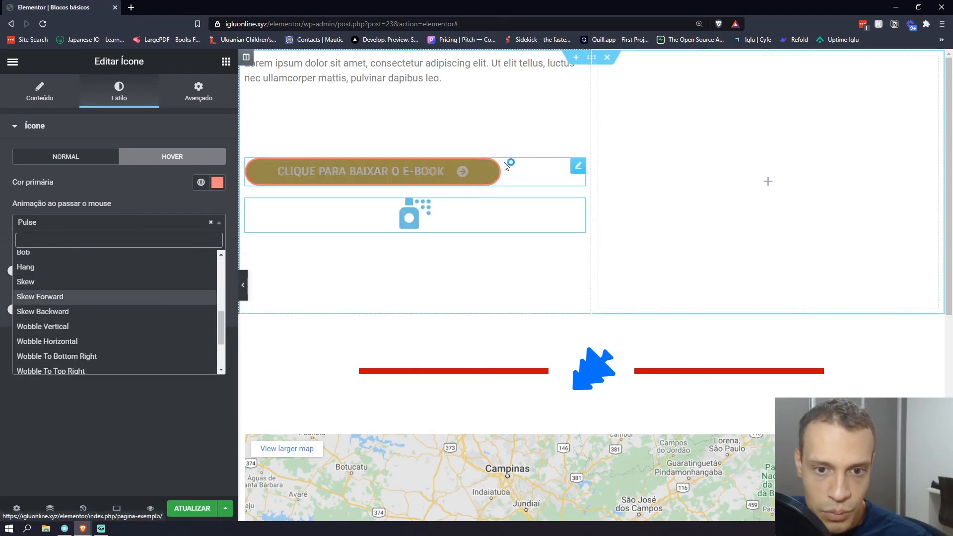
# Try Hang as the hover animation of the e-book download button, and set it to Wobble Top
pyautogui.click(372, 171)
pyautogui.click(102, 99)
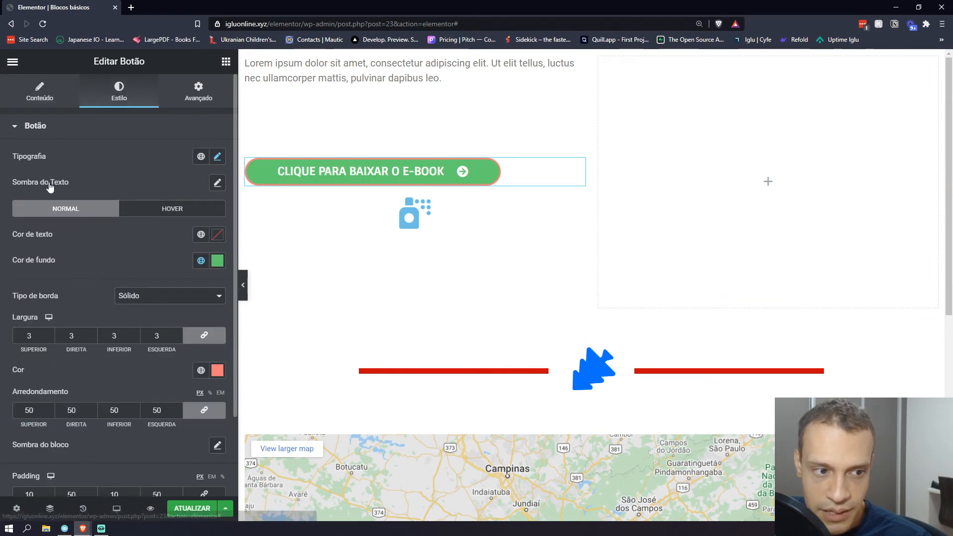
pyautogui.click(172, 208)
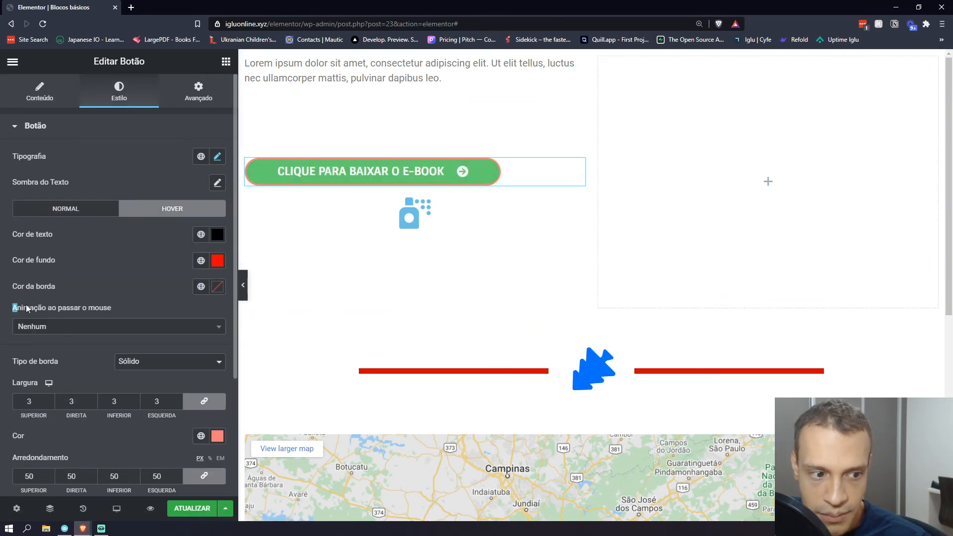
pyautogui.click(67, 328)
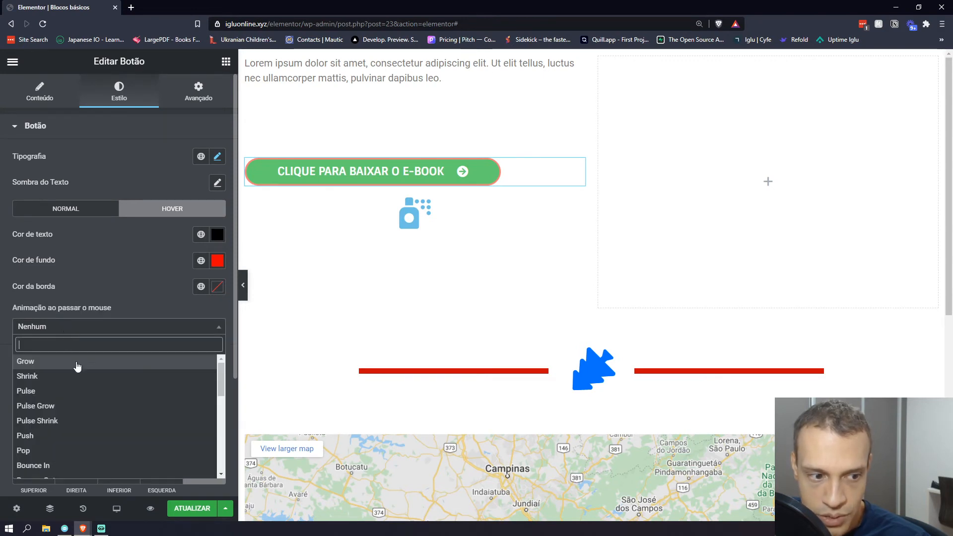
pyautogui.scroll(-2, 95, 402)
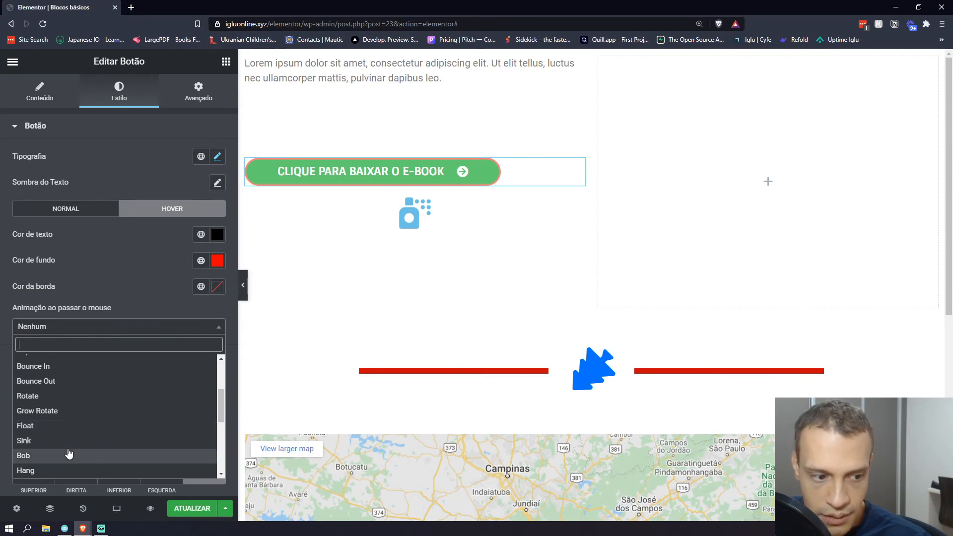
pyautogui.click(62, 469)
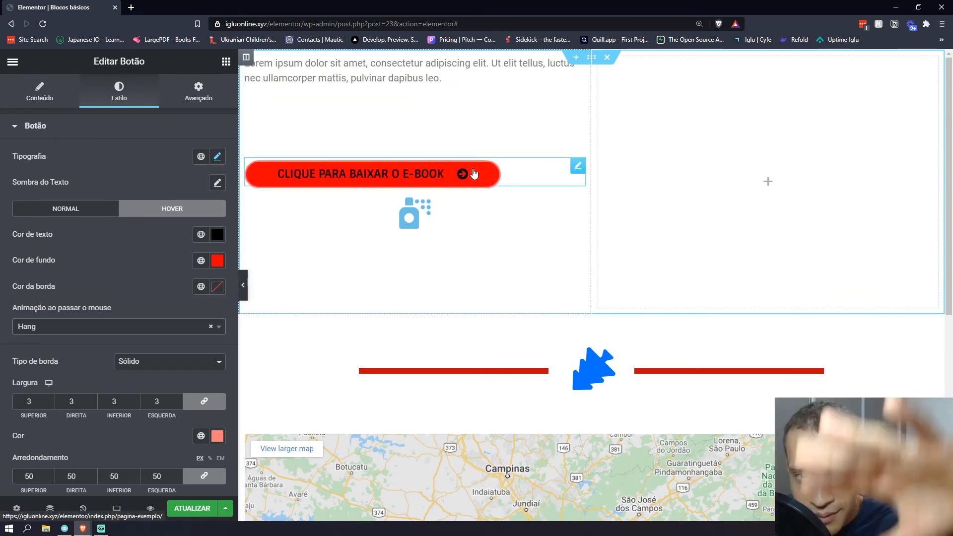
pyautogui.click(60, 327)
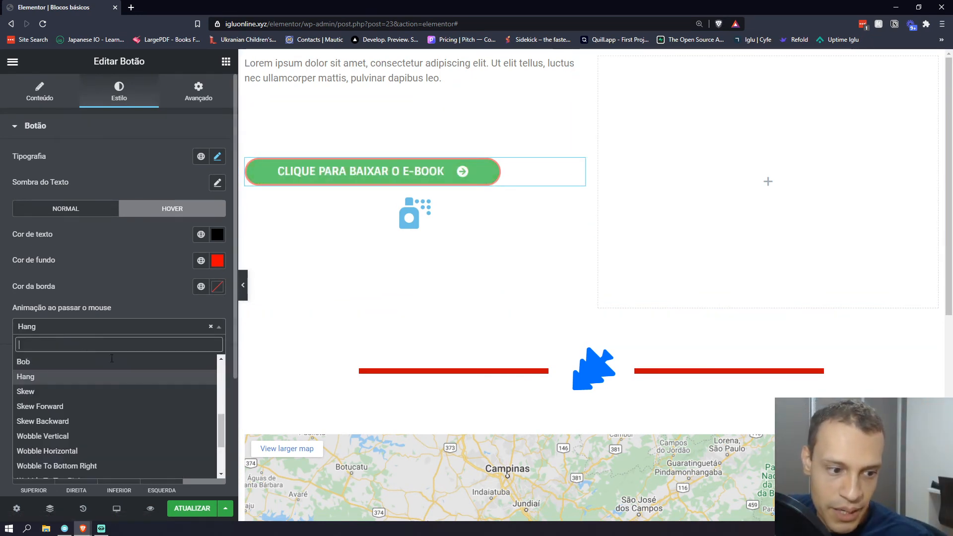
pyautogui.scroll(-3, 119, 422)
pyautogui.click(103, 411)
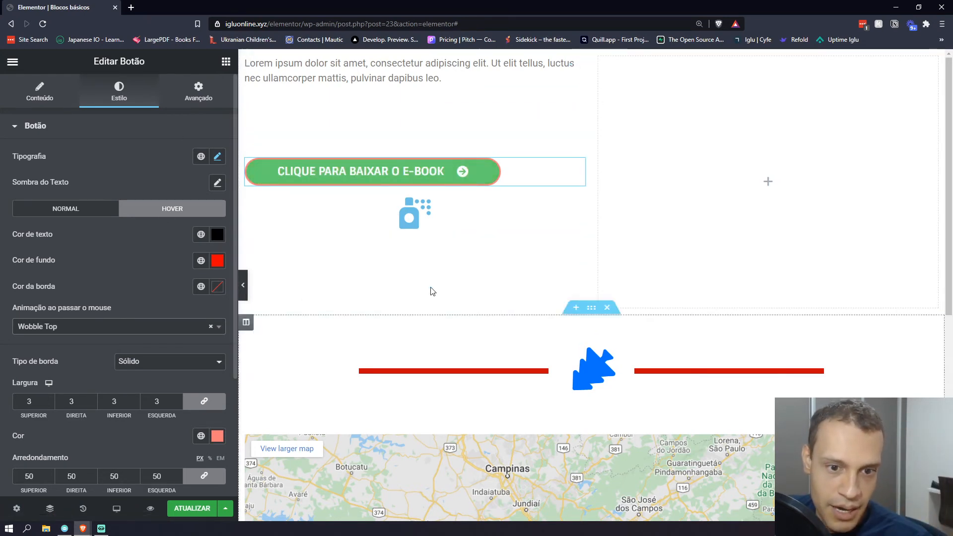
# Set the spray can icon's size to 101 and its rotation to 317
pyautogui.click(427, 219)
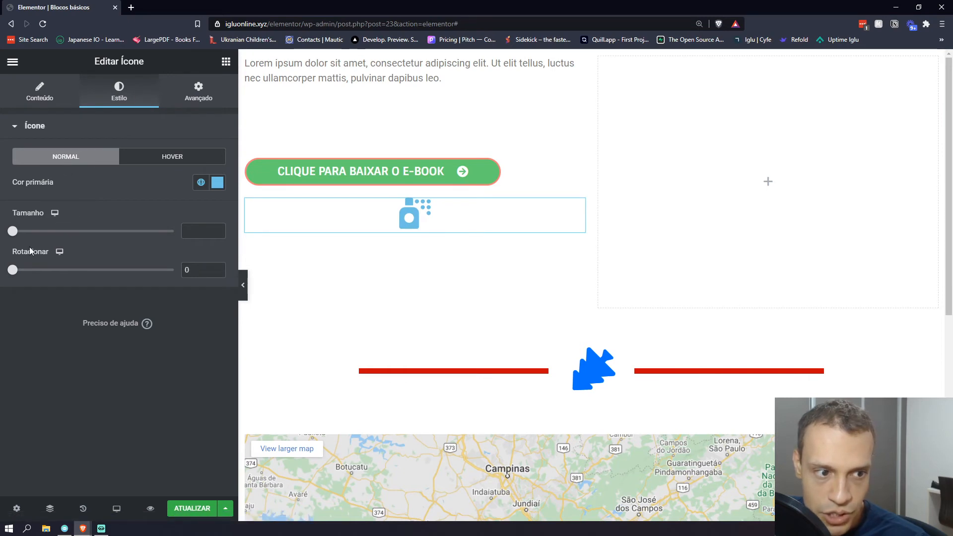
pyautogui.moveTo(12, 231)
pyautogui.mouseDown()
pyautogui.moveTo(106, 226)
pyautogui.moveTo(64, 231)
pyautogui.mouseUp()
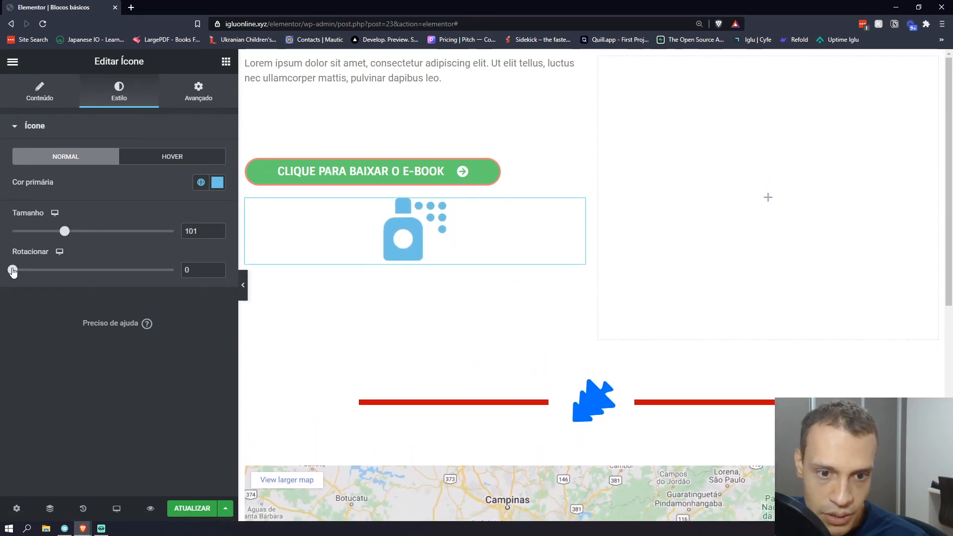
pyautogui.moveTo(13, 271)
pyautogui.mouseDown()
pyautogui.moveTo(124, 270)
pyautogui.moveTo(154, 293)
pyautogui.mouseUp()
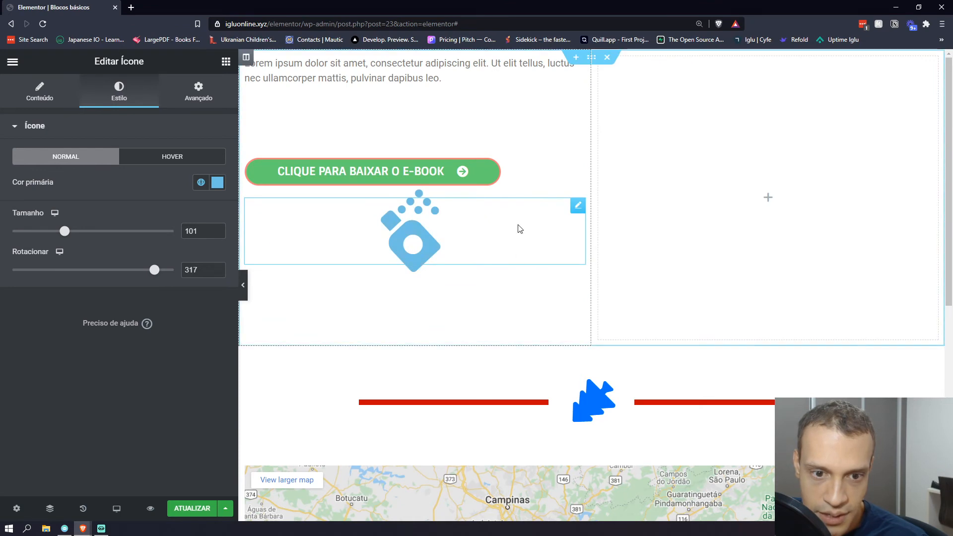
# Delete all the existing sections so that the page canvas is empty
pyautogui.click(226, 61)
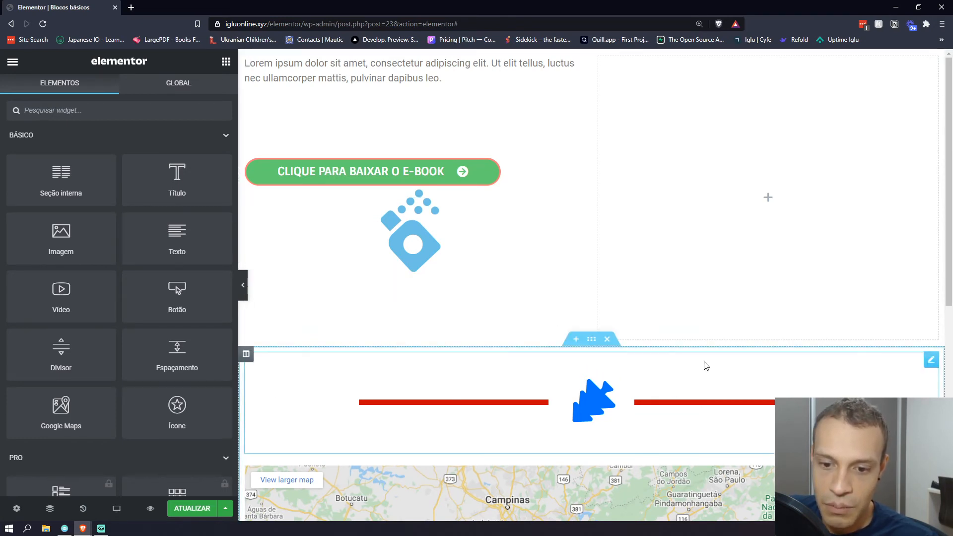
pyautogui.click(612, 344)
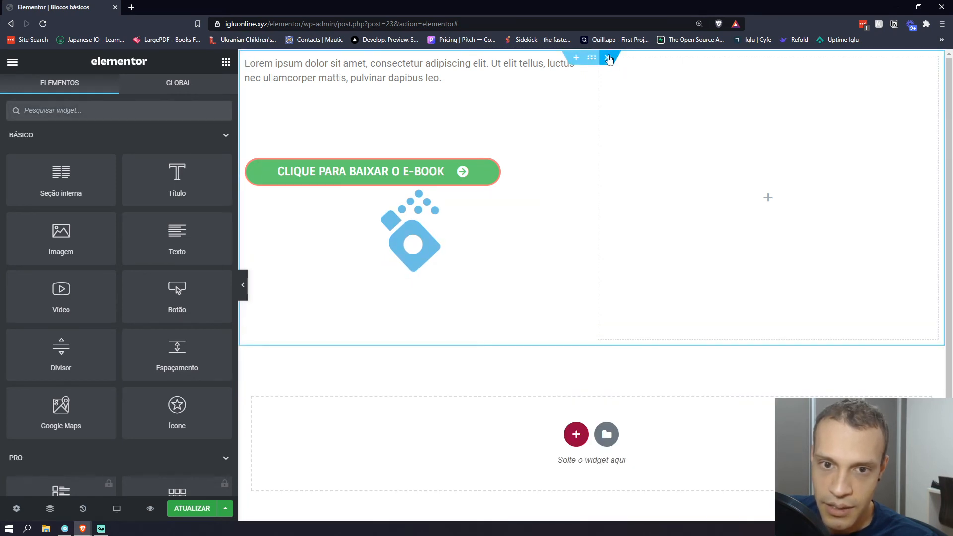
pyautogui.click(610, 59)
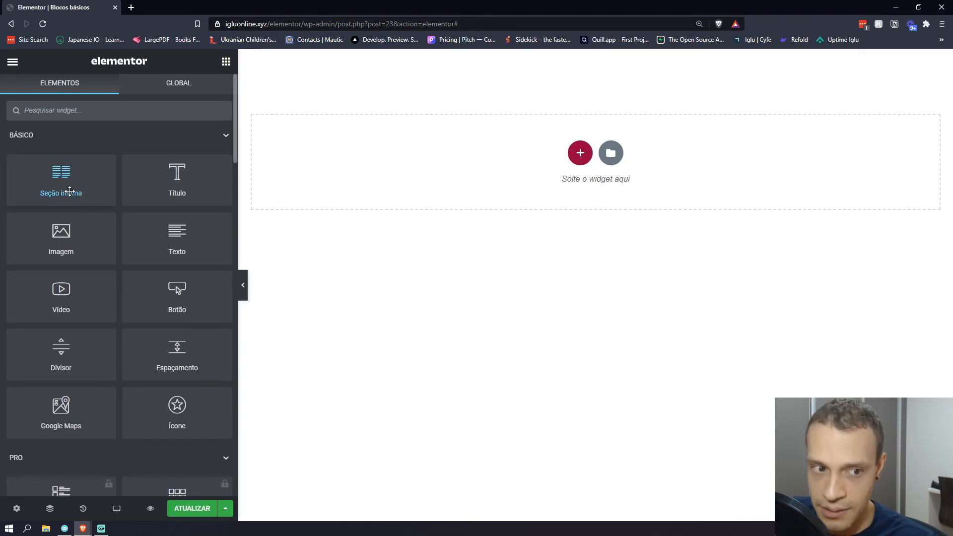
# Add a section with two equal columns and show the settings of each column
pyautogui.click(580, 154)
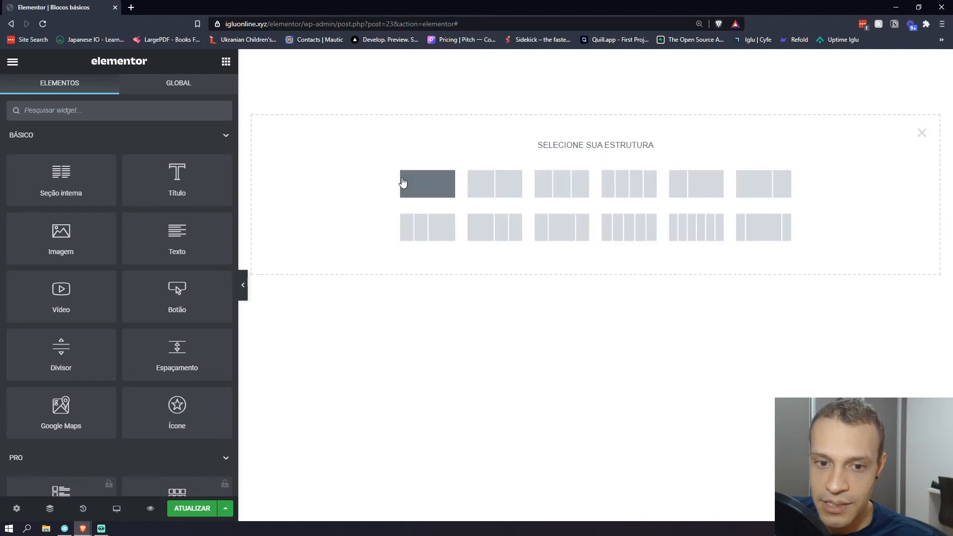
pyautogui.click(505, 185)
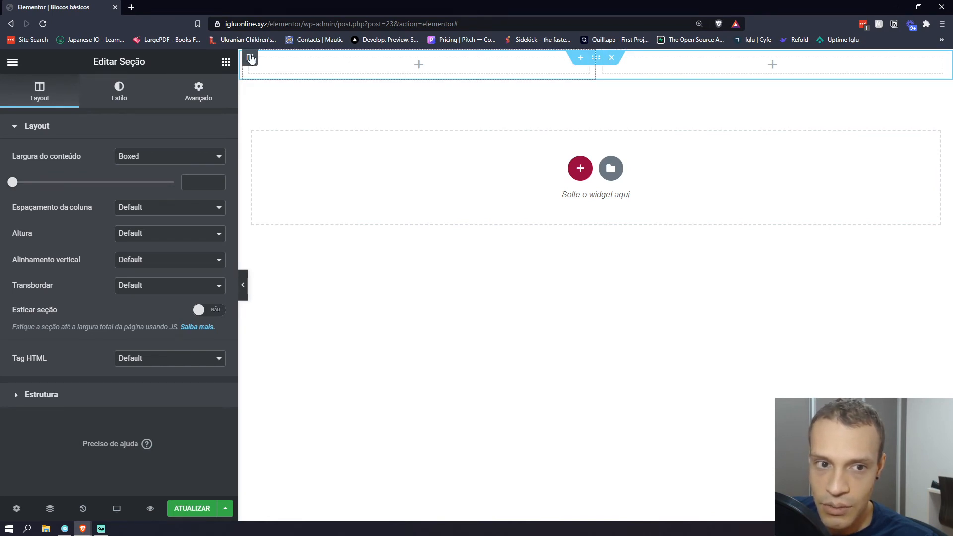
pyautogui.click(251, 58)
pyautogui.click(604, 57)
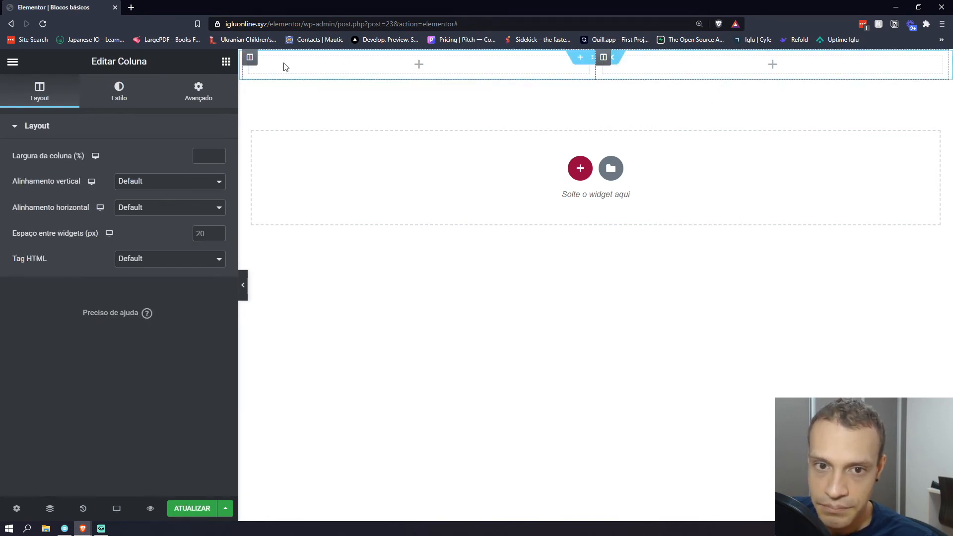
# Place a Título widget in the section's first column and a Texto widget in its second column
pyautogui.click(225, 63)
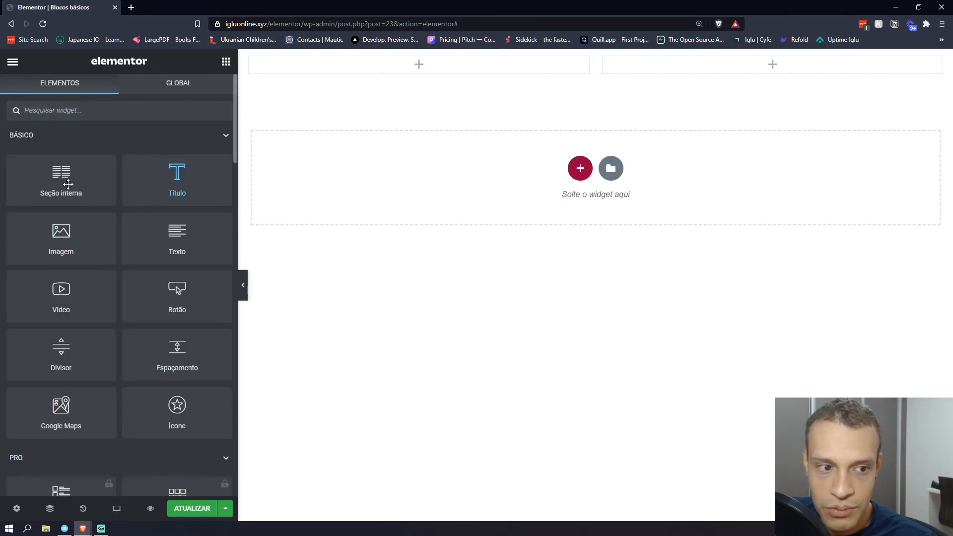
pyautogui.moveTo(177, 181); pyautogui.dragTo(358, 66)
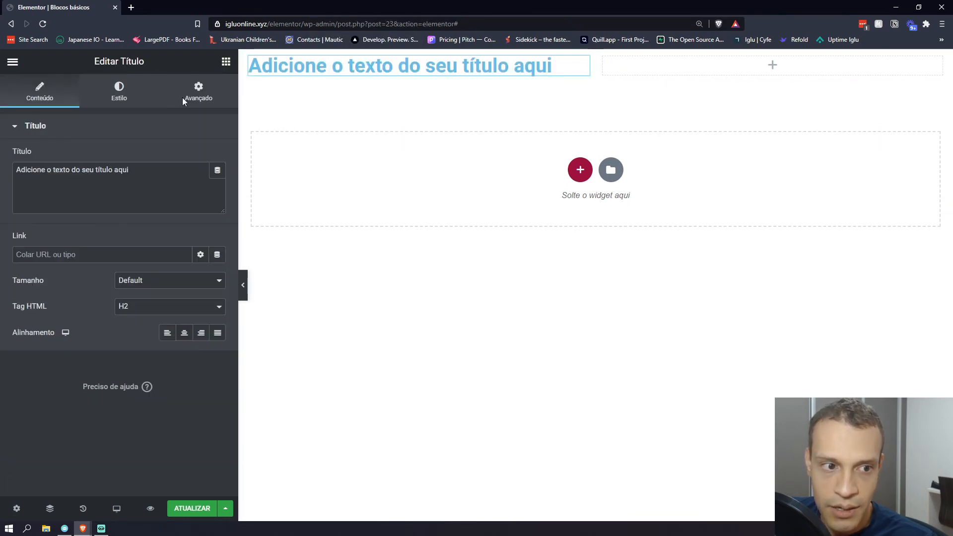
pyautogui.click(225, 62)
pyautogui.moveTo(176, 233); pyautogui.dragTo(737, 62)
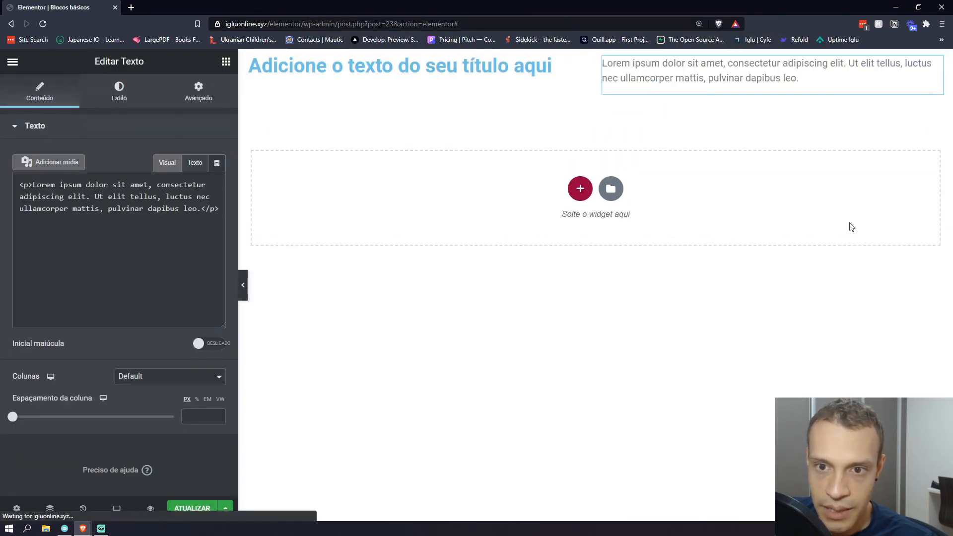
# Place an Imagem widget below the title and an Ícone widget below the text, and return to the widget list
pyautogui.click(226, 61)
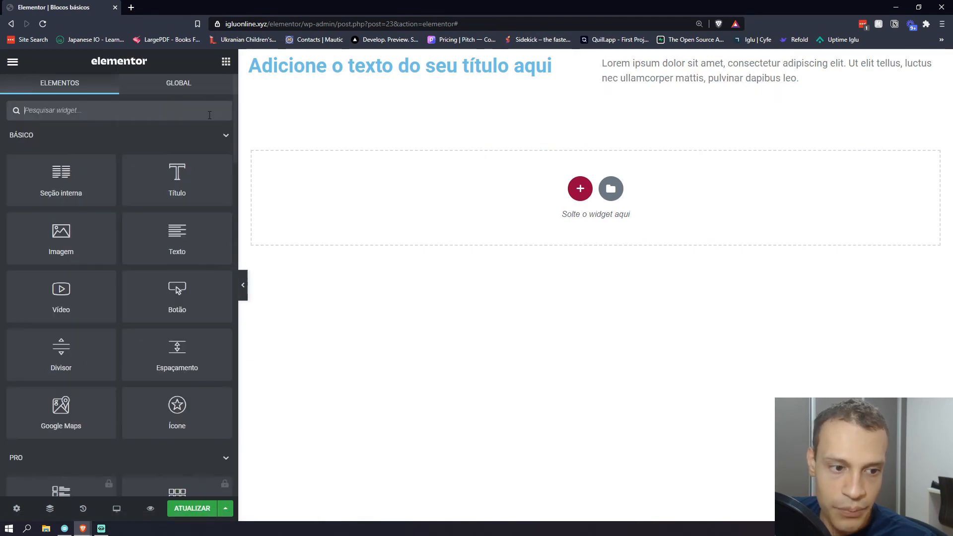
pyautogui.moveTo(90, 245); pyautogui.dragTo(407, 72)
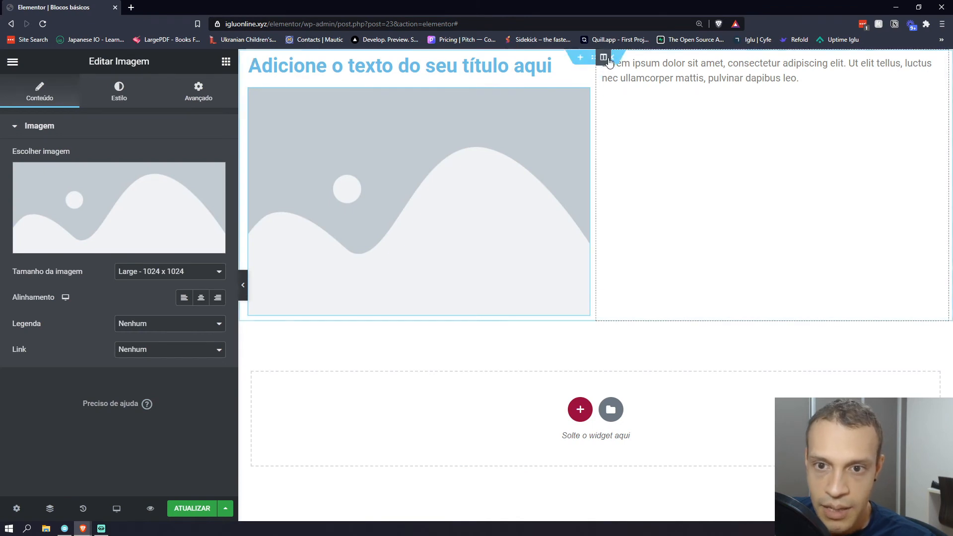
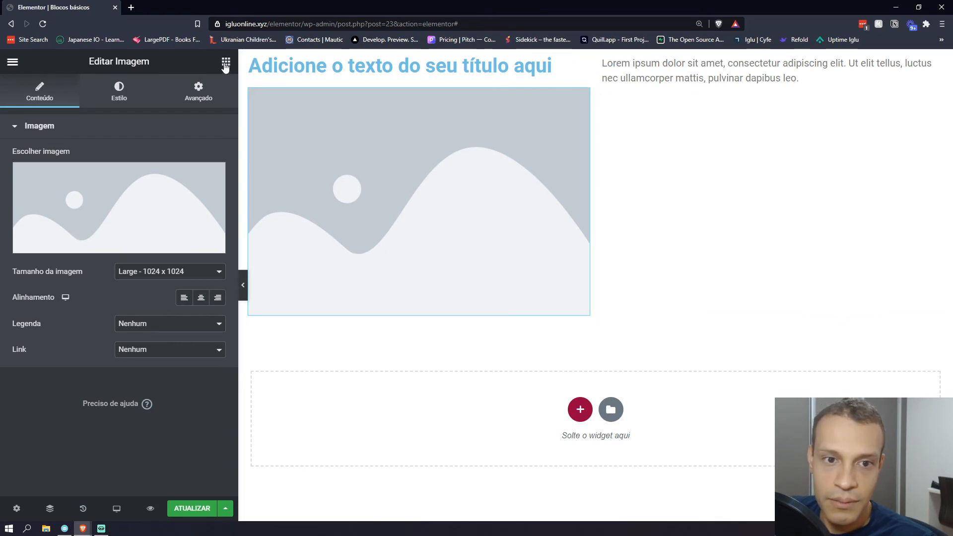
pyautogui.click(225, 65)
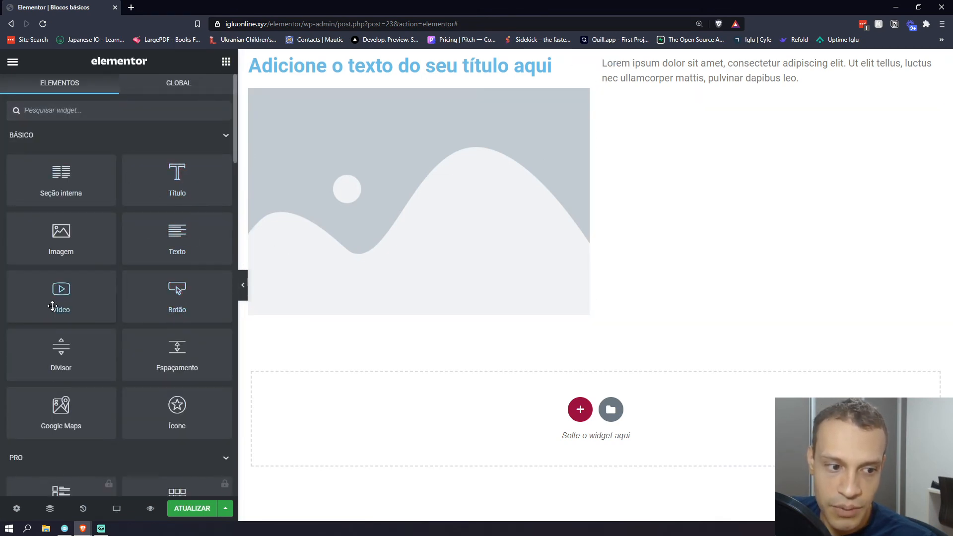
pyautogui.moveTo(177, 408); pyautogui.dragTo(725, 95)
pyautogui.click(226, 62)
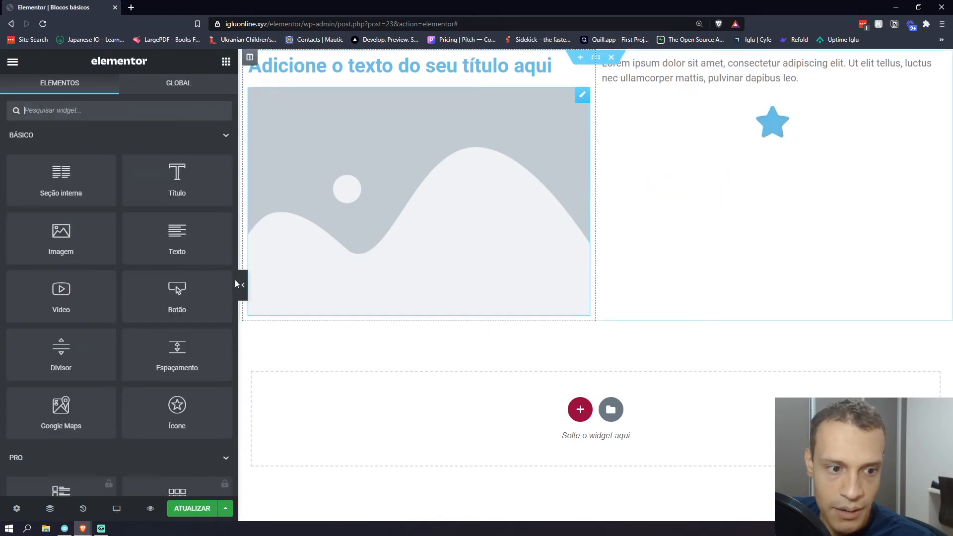
# Try a Vídeo widget between the text and the icon in the second column, and remove it
pyautogui.moveTo(62, 304); pyautogui.dragTo(780, 108)
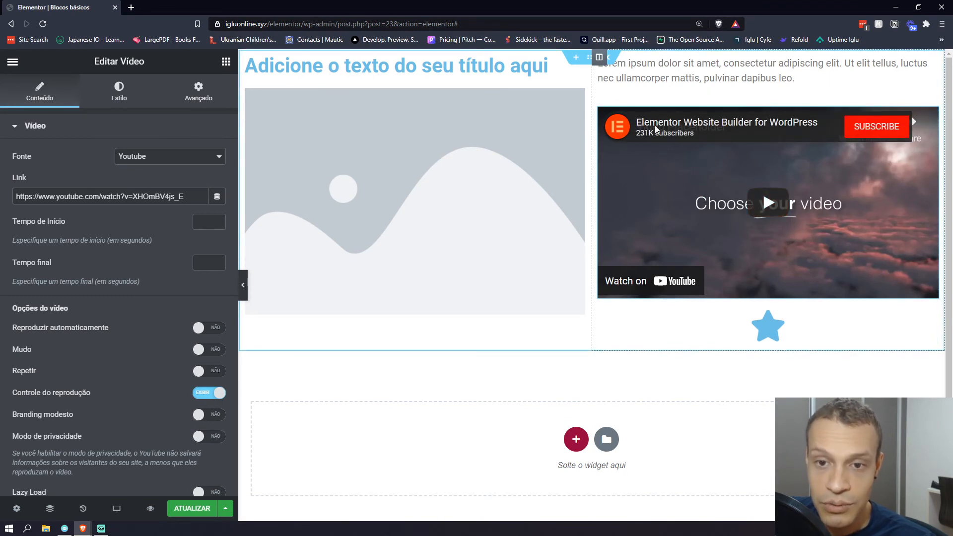
pyautogui.rightClick(776, 121)
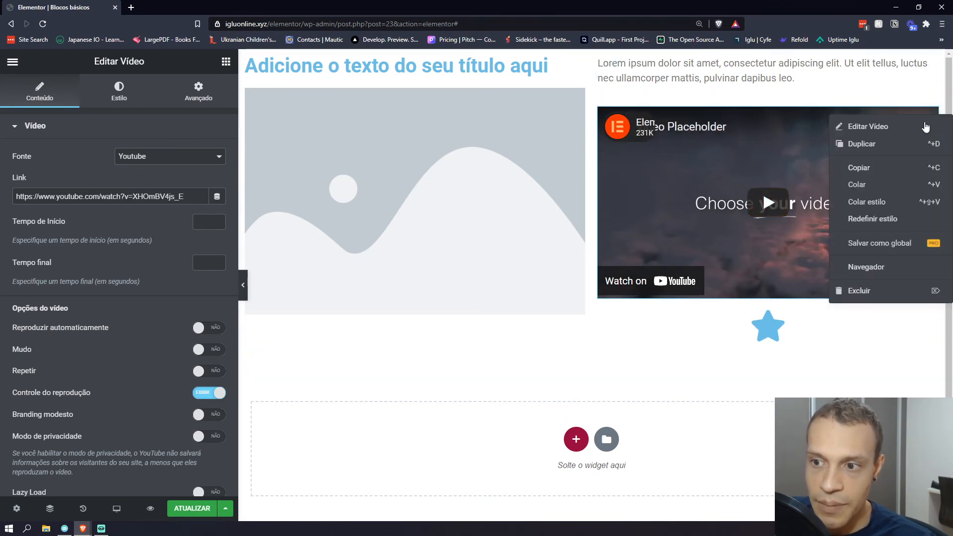
pyautogui.click(881, 292)
# Delete the icon from the second column and place a Seção interna widget below the text
pyautogui.rightClick(831, 118)
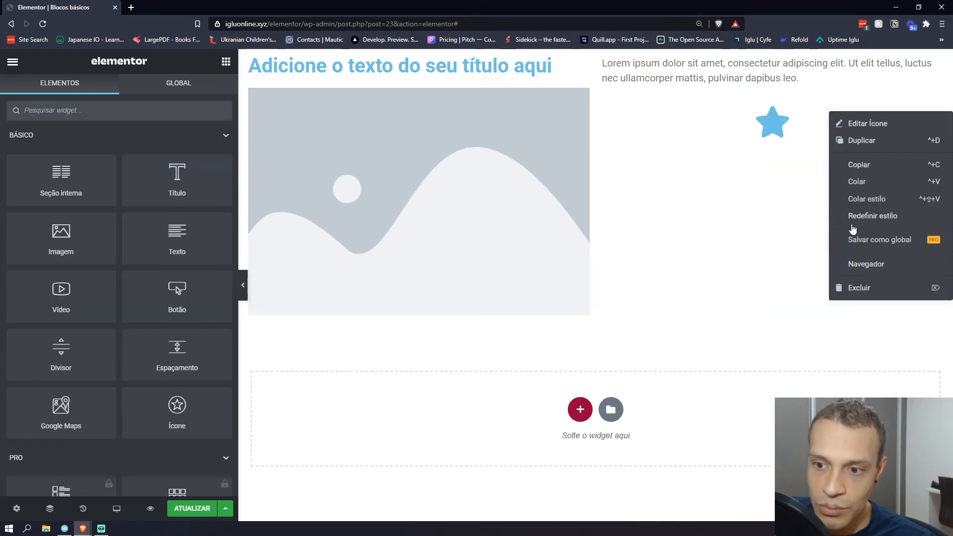
pyautogui.click(867, 286)
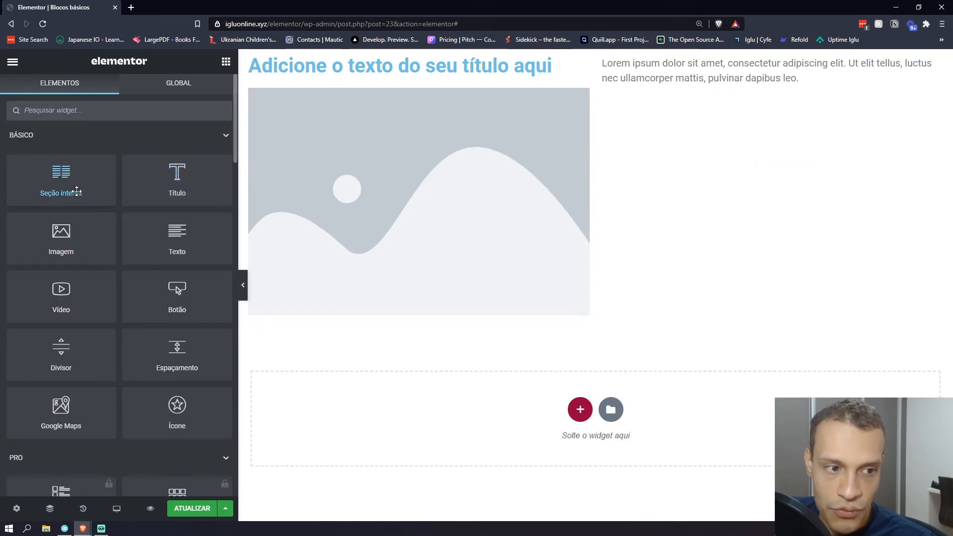
pyautogui.moveTo(61, 177); pyautogui.dragTo(709, 92)
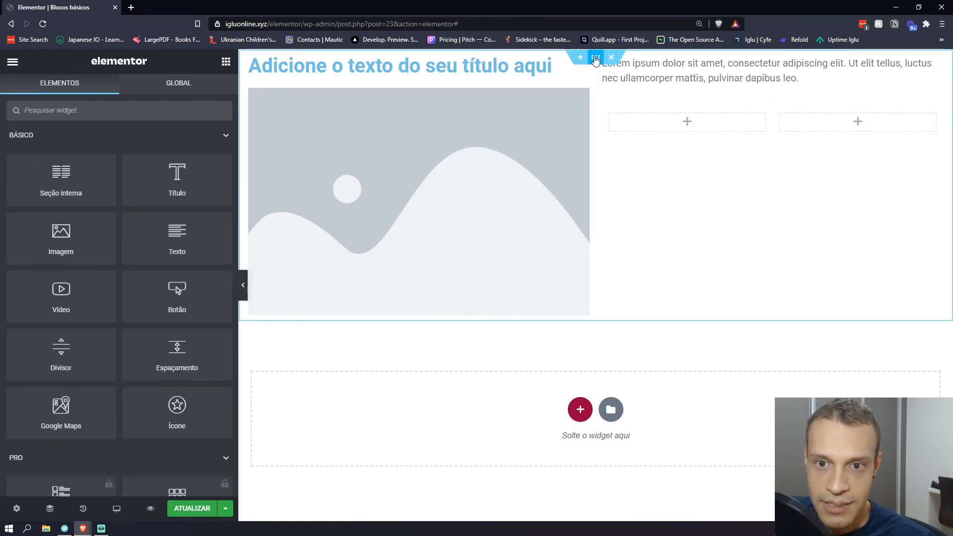
# Show the settings of the outer section, its second column, the inner section and each of its columns
pyautogui.click(596, 58)
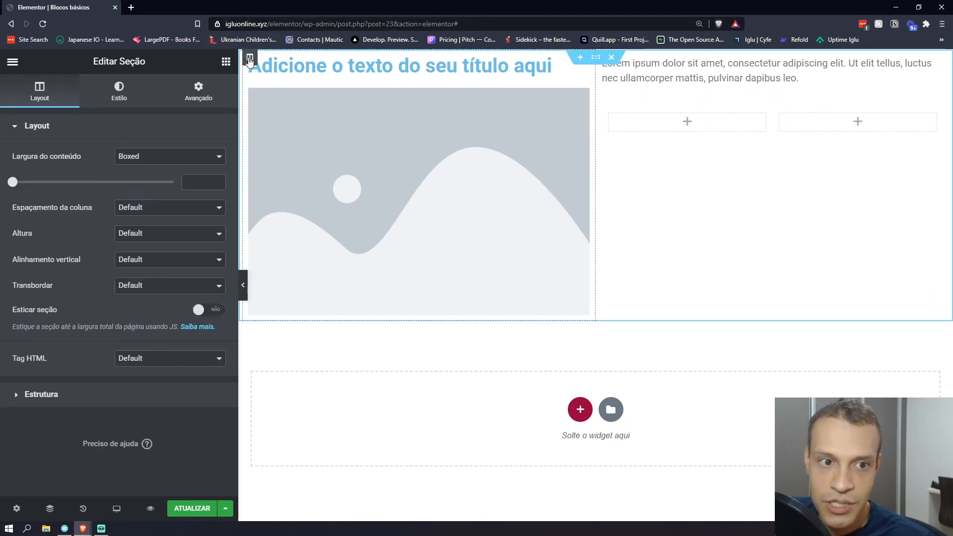
pyautogui.click(599, 66)
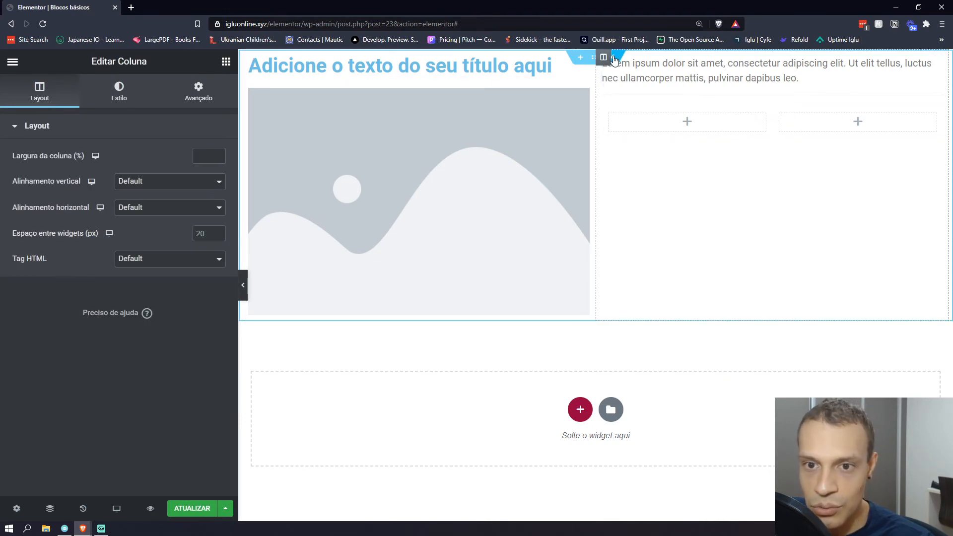
pyautogui.click(769, 118)
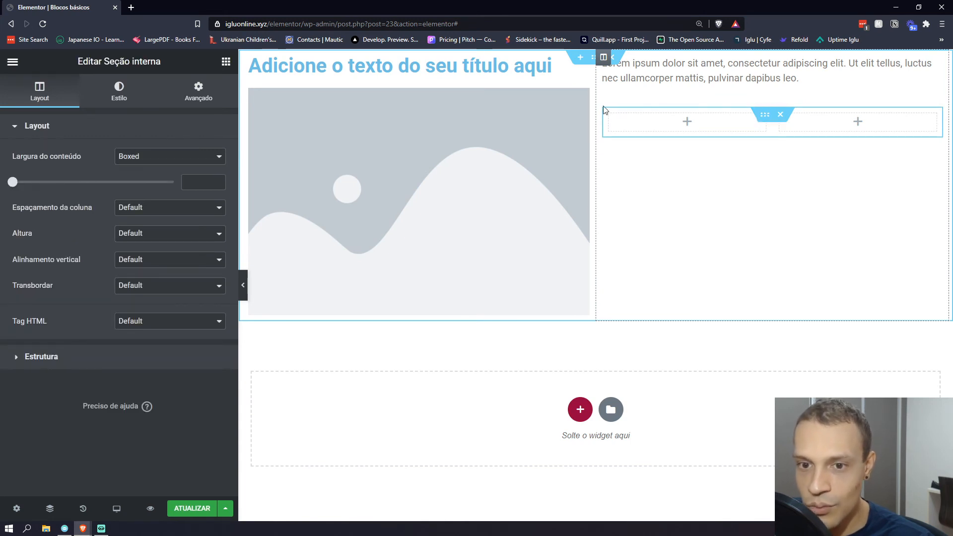
pyautogui.click(610, 115)
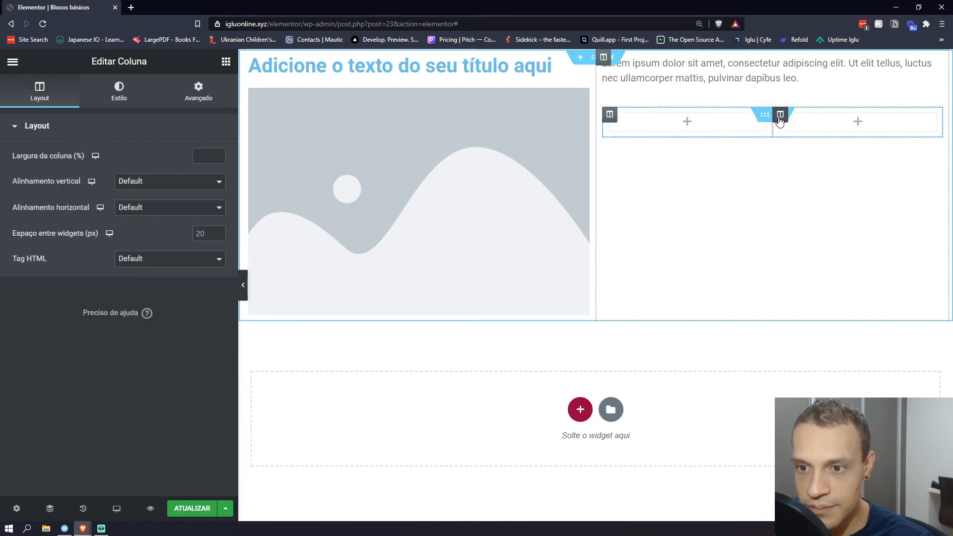
pyautogui.click(781, 116)
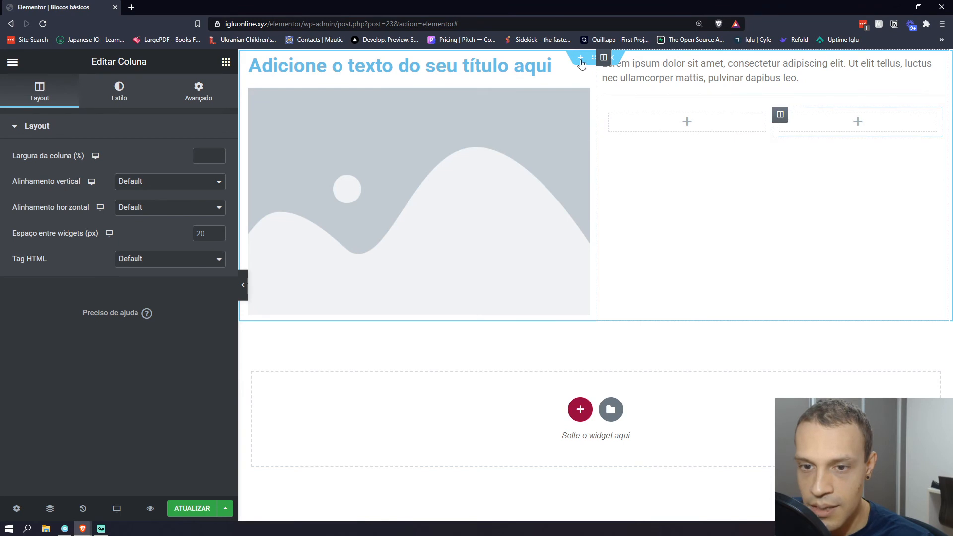
# Place an Ícone widget in the inner section's first column and a Vídeo widget in its second column
pyautogui.click(226, 61)
pyautogui.moveTo(177, 412); pyautogui.dragTo(701, 121)
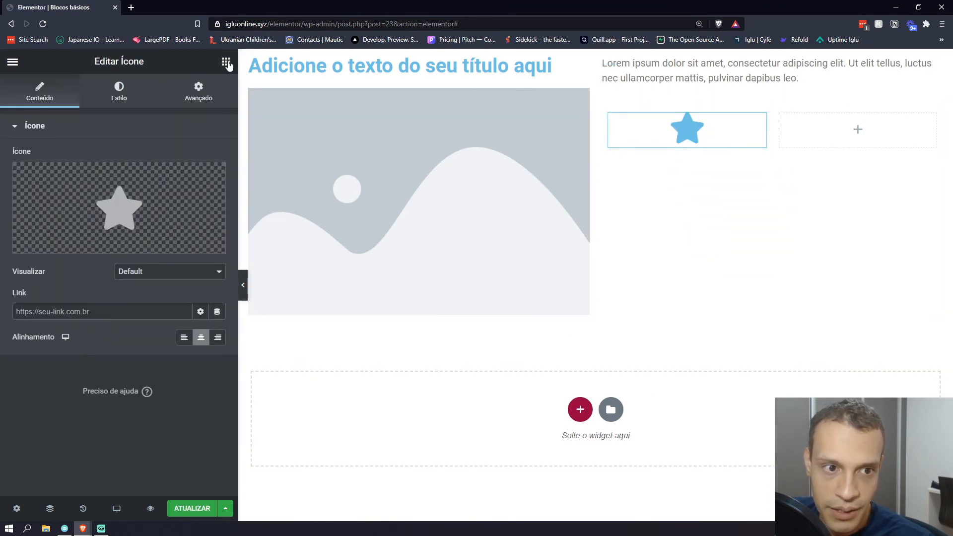
pyautogui.click(226, 61)
pyautogui.moveTo(61, 290); pyautogui.dragTo(864, 131)
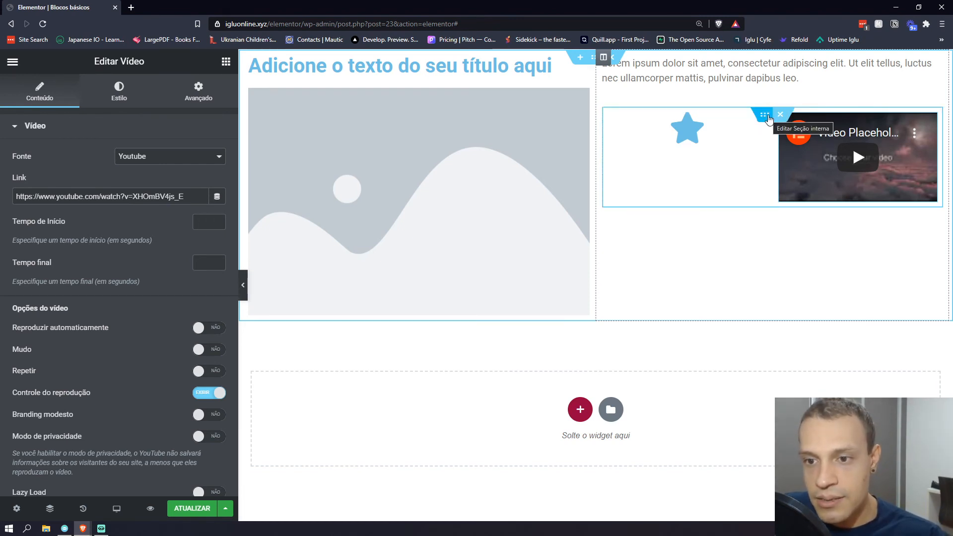
# Try the inner section's content width as Largura total, restore Boxed, and test a custom width before clearing the value
pyautogui.click(766, 117)
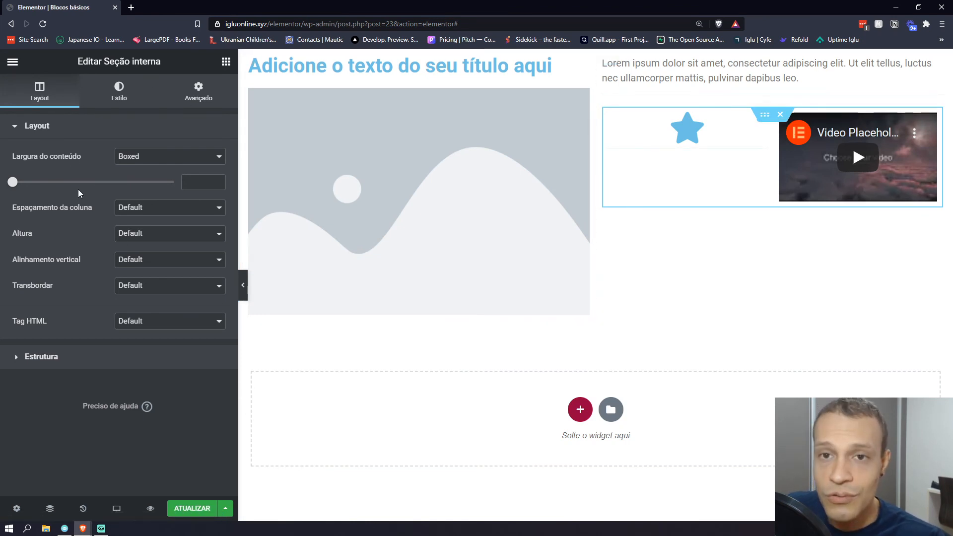
pyautogui.moveTo(77, 62); pyautogui.dragTo(99, 65)
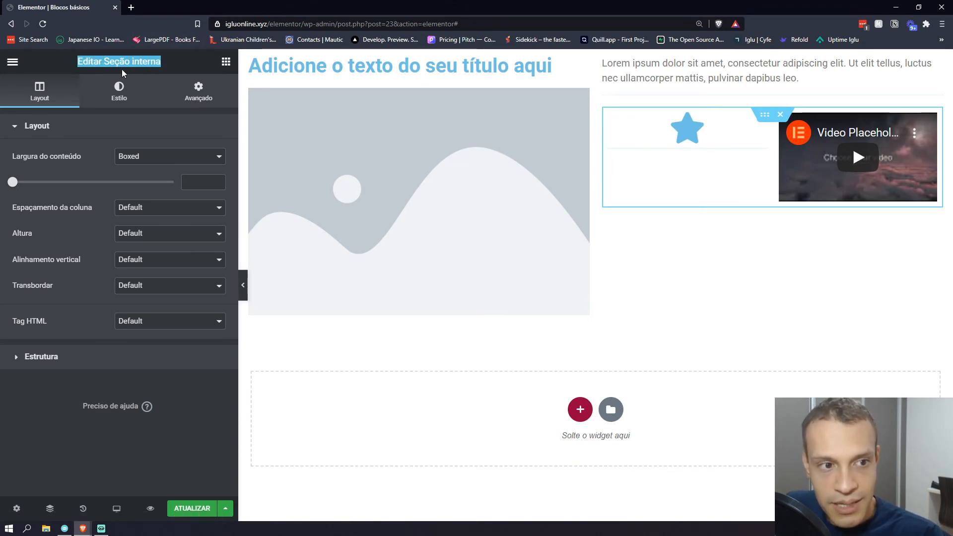
pyautogui.click(124, 162)
pyautogui.click(142, 180)
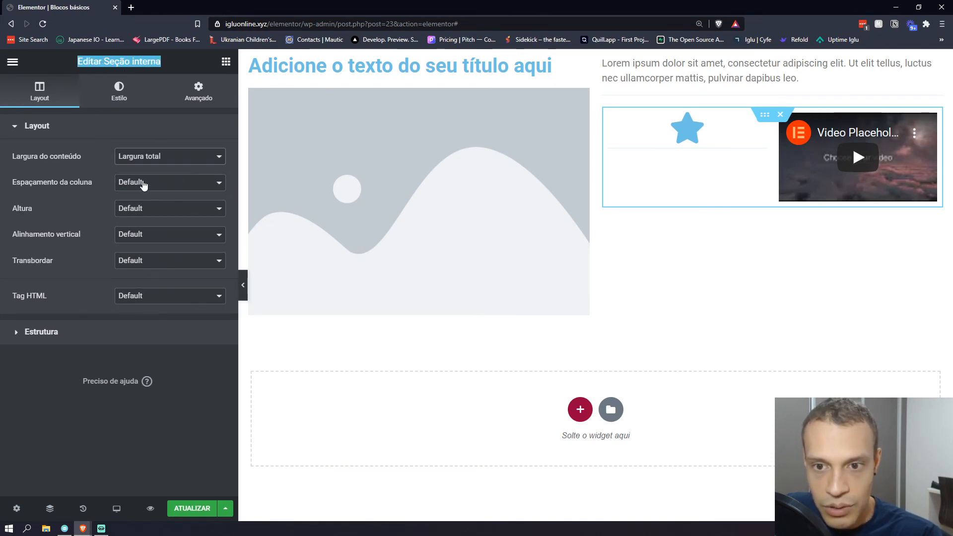
pyautogui.click(150, 164)
pyautogui.click(151, 167)
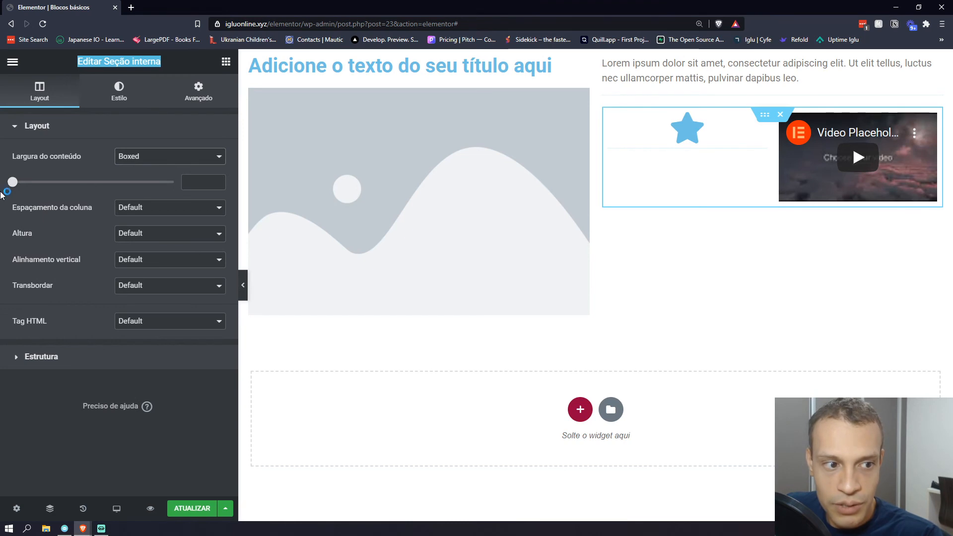
pyautogui.moveTo(14, 183); pyautogui.dragTo(152, 177)
pyautogui.moveTo(29, 181)
pyautogui.mouseDown()
pyautogui.moveTo(3, 178)
pyautogui.moveTo(36, 179)
pyautogui.mouseUp()
pyautogui.doubleClick(192, 180)
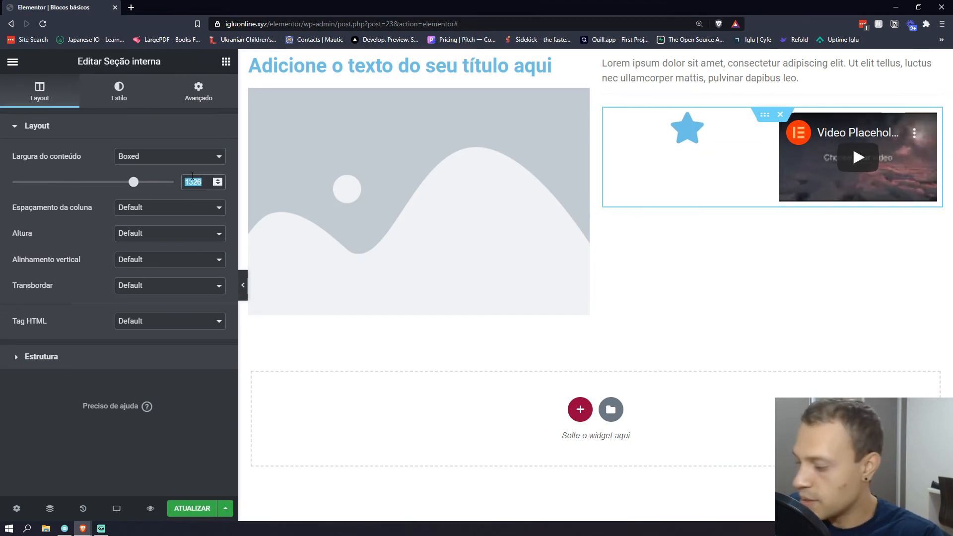
pyautogui.moveTo(610, 66)
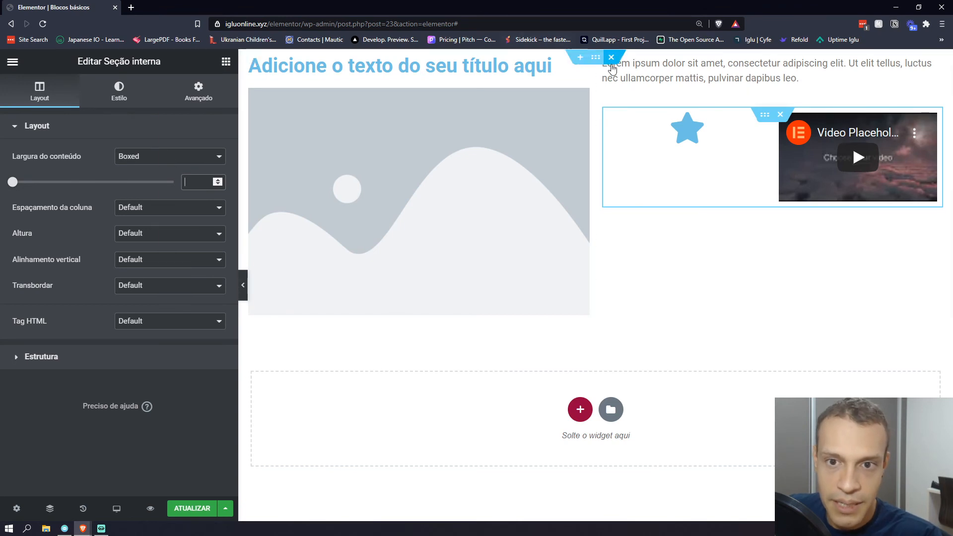
# Set the inner section's height to Altura mínima with a minimum height of 338
pyautogui.click(132, 239)
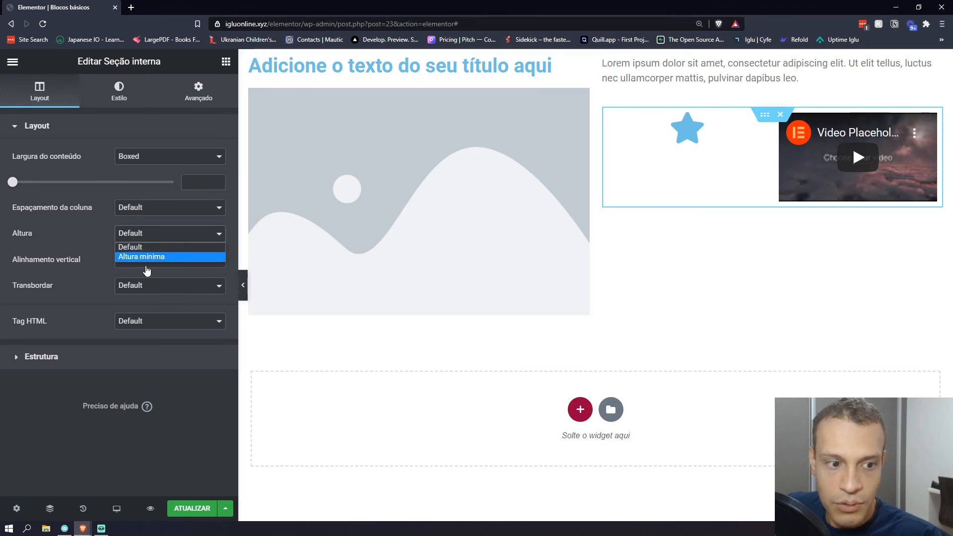
pyautogui.click(147, 233)
pyautogui.click(153, 233)
pyautogui.click(150, 257)
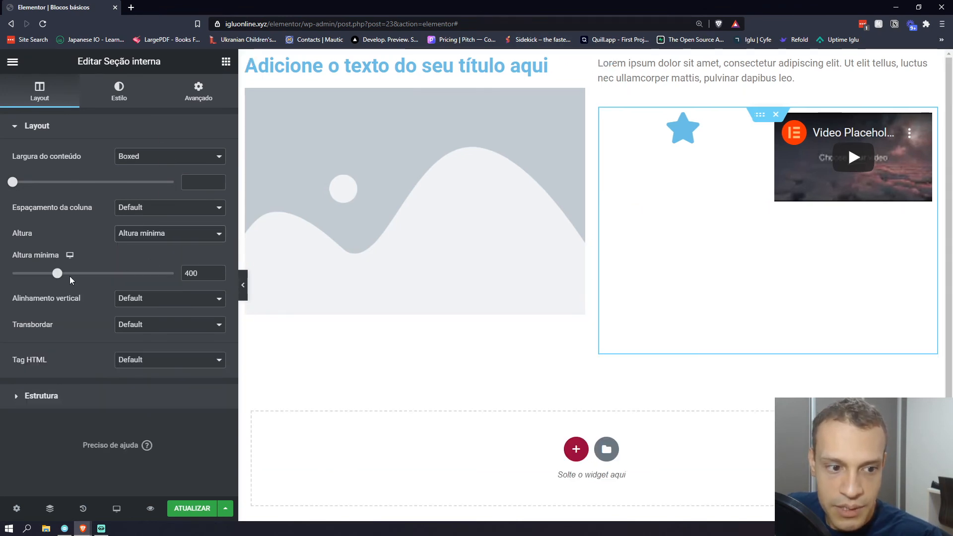
pyautogui.moveTo(64, 274)
pyautogui.mouseDown()
pyautogui.moveTo(108, 274)
pyautogui.moveTo(52, 275)
pyautogui.mouseUp()
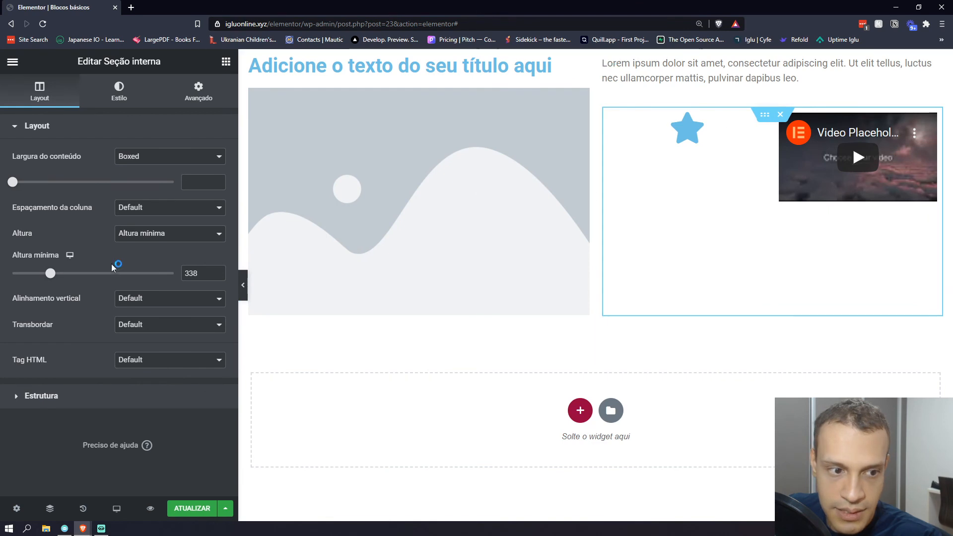
# Give the inner section a classic background using the book image from the media library
pyautogui.click(120, 96)
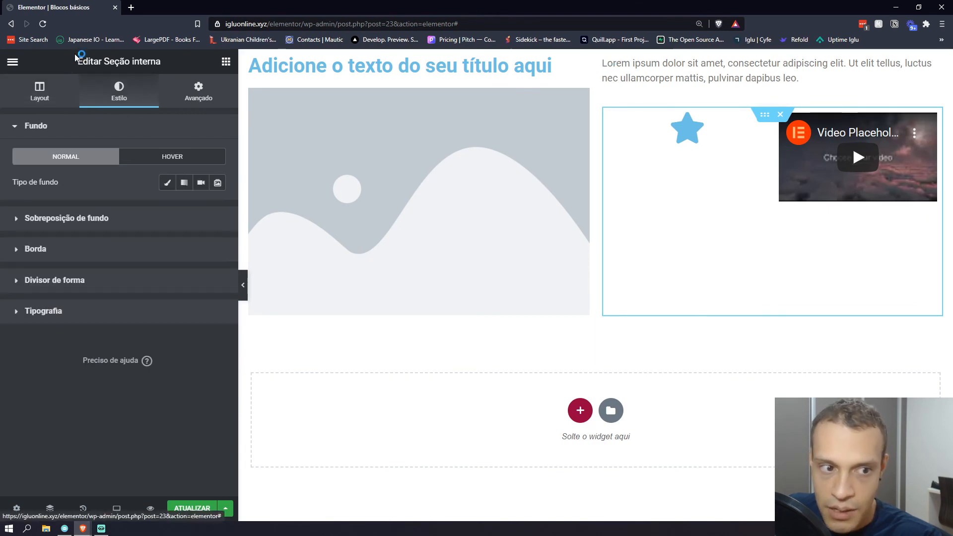
pyautogui.click(169, 185)
pyautogui.click(131, 274)
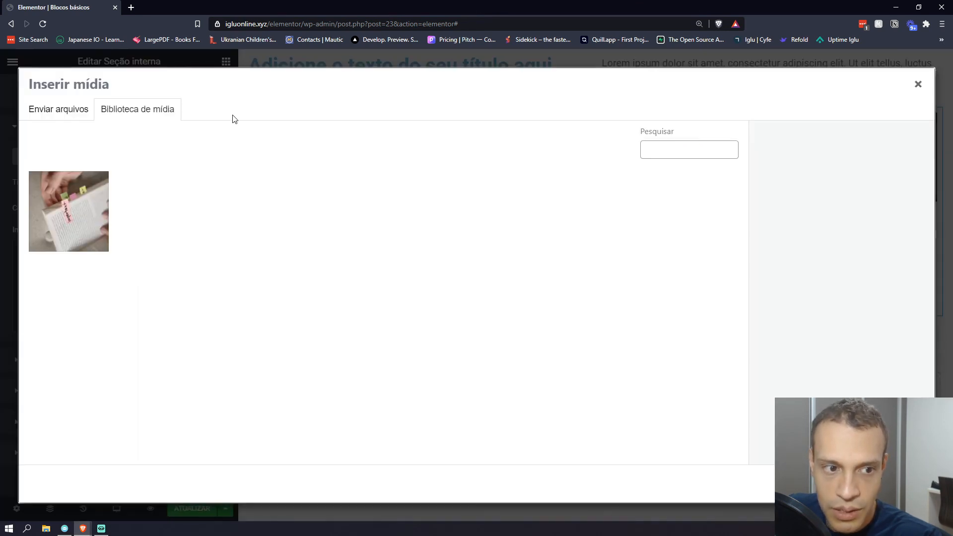
pyautogui.click(70, 211)
pyautogui.click(899, 484)
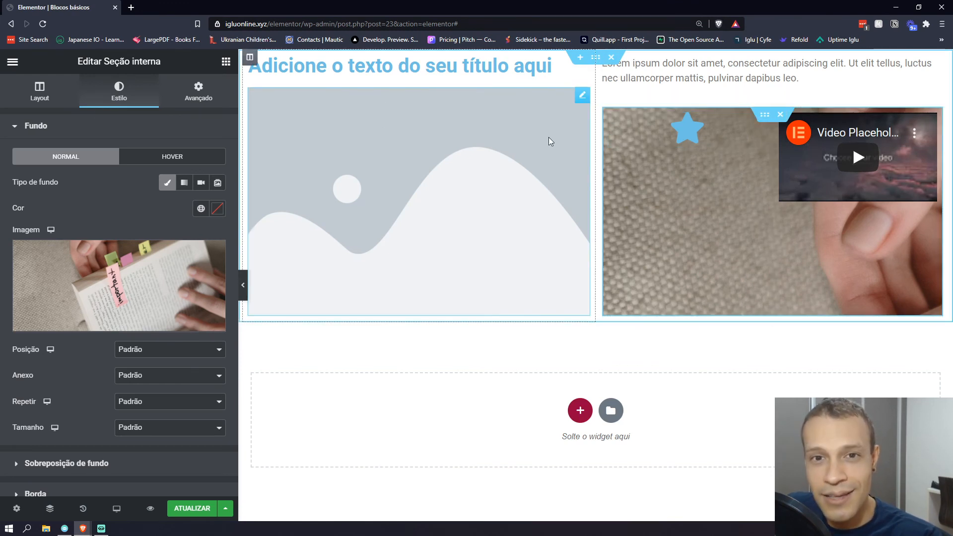
# Compare the outer section's layout settings with the inner section's background settings
pyautogui.click(225, 61)
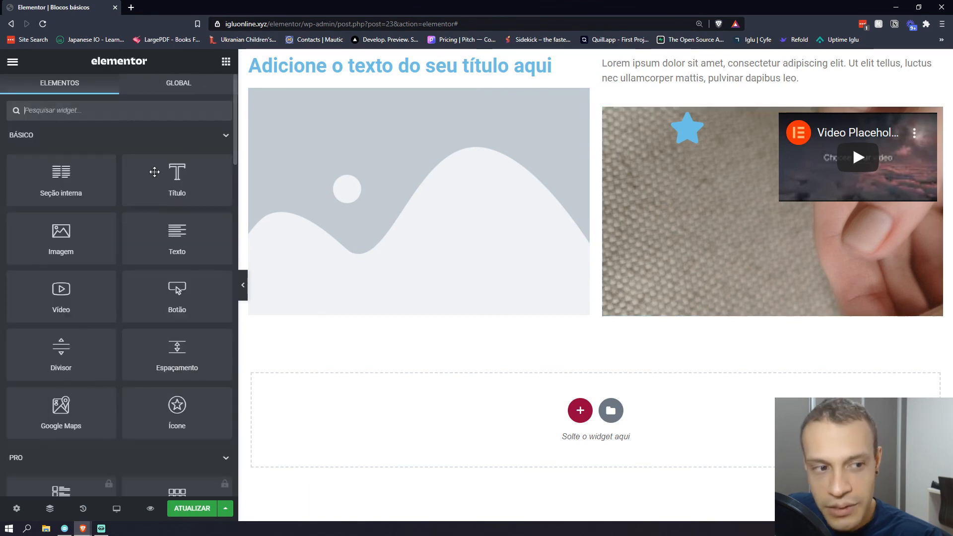
pyautogui.moveTo(99, 174); pyautogui.dragTo(55, 184)
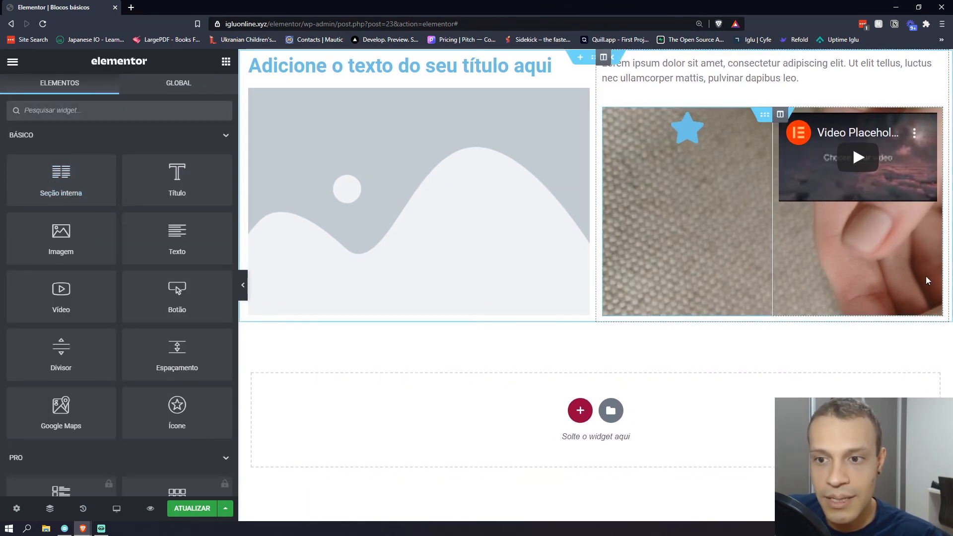
pyautogui.click(594, 58)
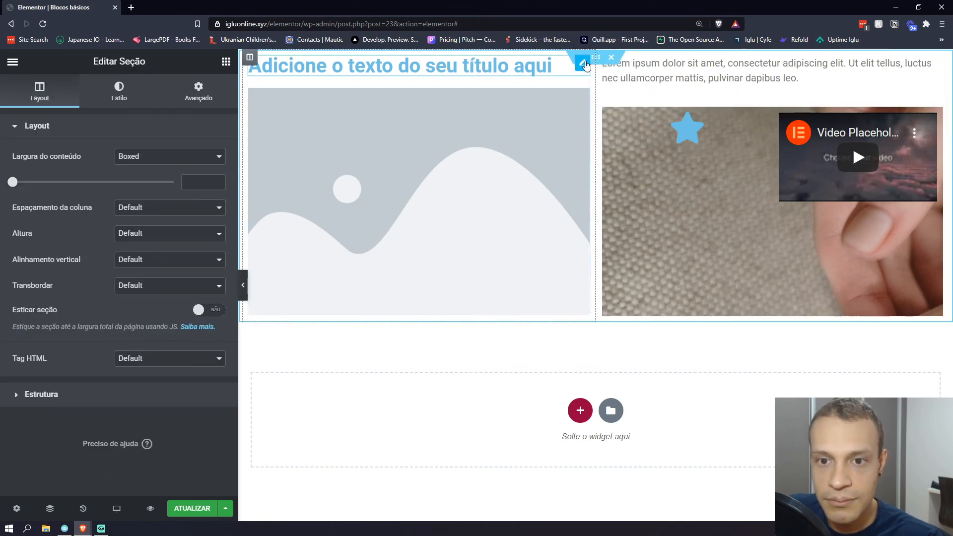
pyautogui.click(762, 115)
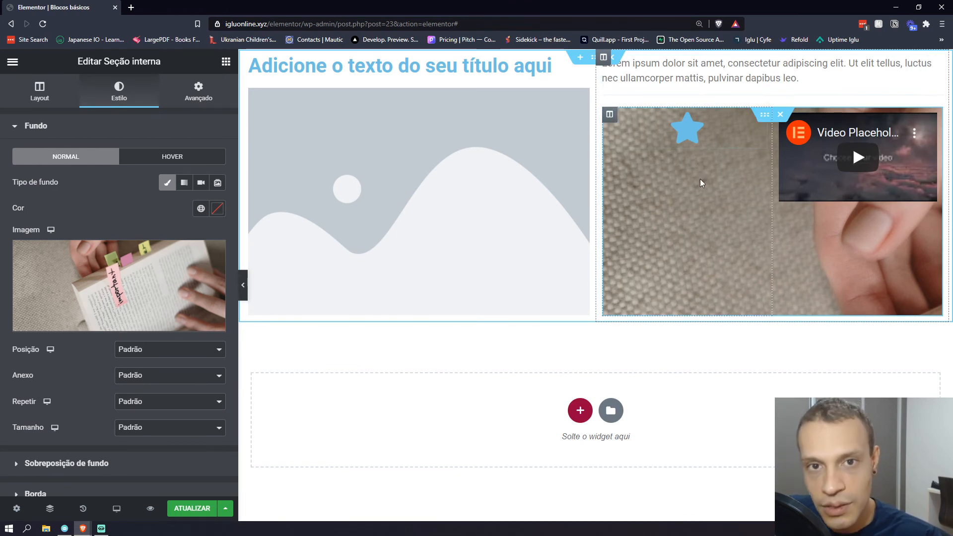
# Place two more Seção interna widgets below the inner section that has the image background
pyautogui.click(226, 62)
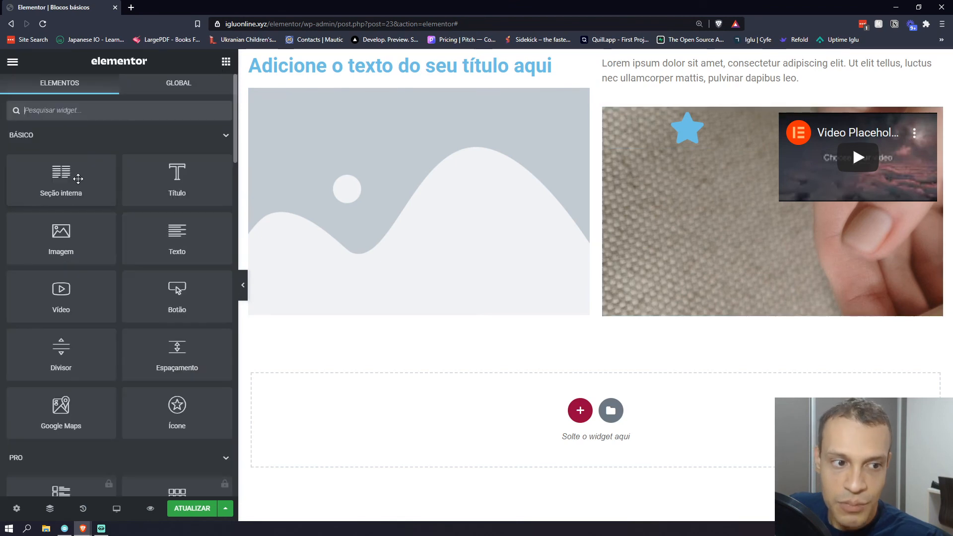
pyautogui.moveTo(61, 181); pyautogui.dragTo(787, 320)
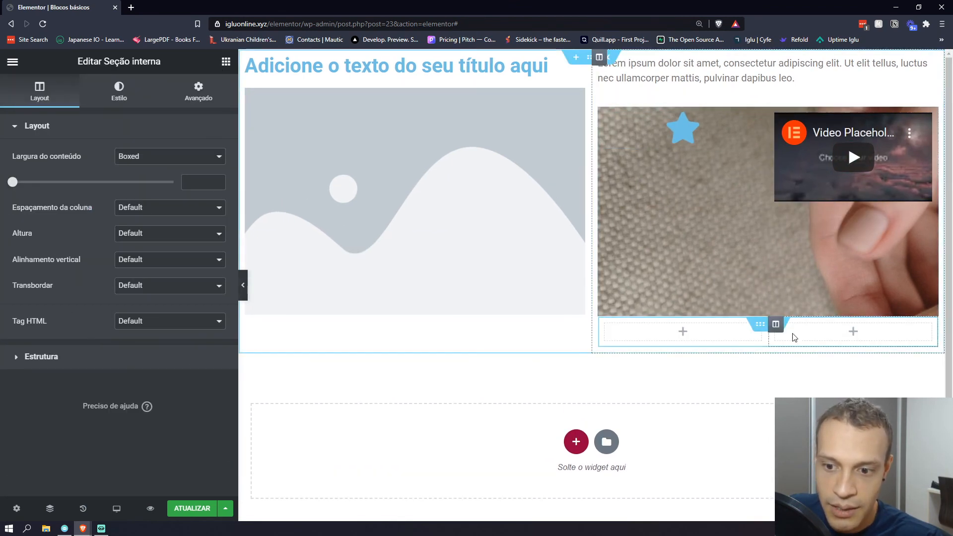
pyautogui.click(226, 61)
pyautogui.moveTo(61, 181); pyautogui.dragTo(751, 348)
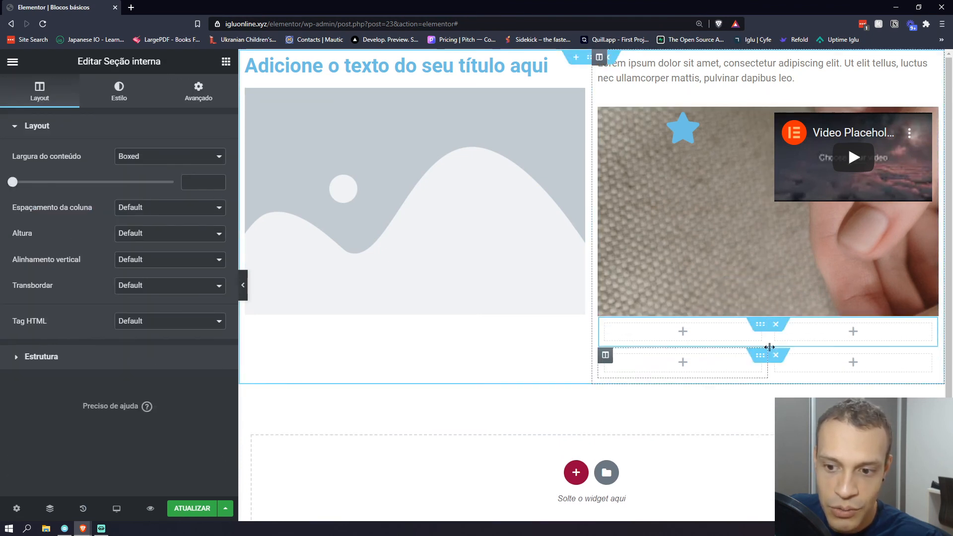
# Show the outer section's settings and delete all the inner sections from its second column
pyautogui.click(591, 63)
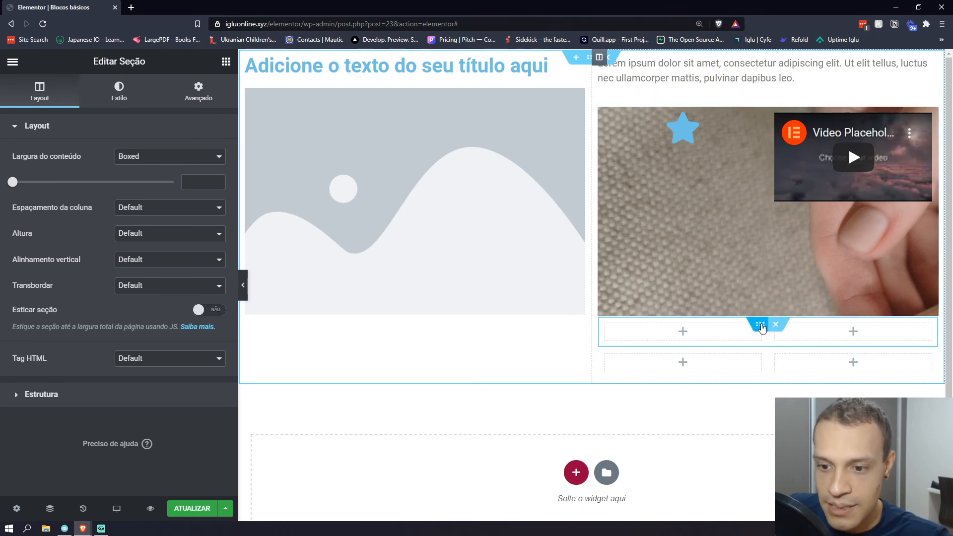
pyautogui.moveTo(762, 328); pyautogui.dragTo(710, 342)
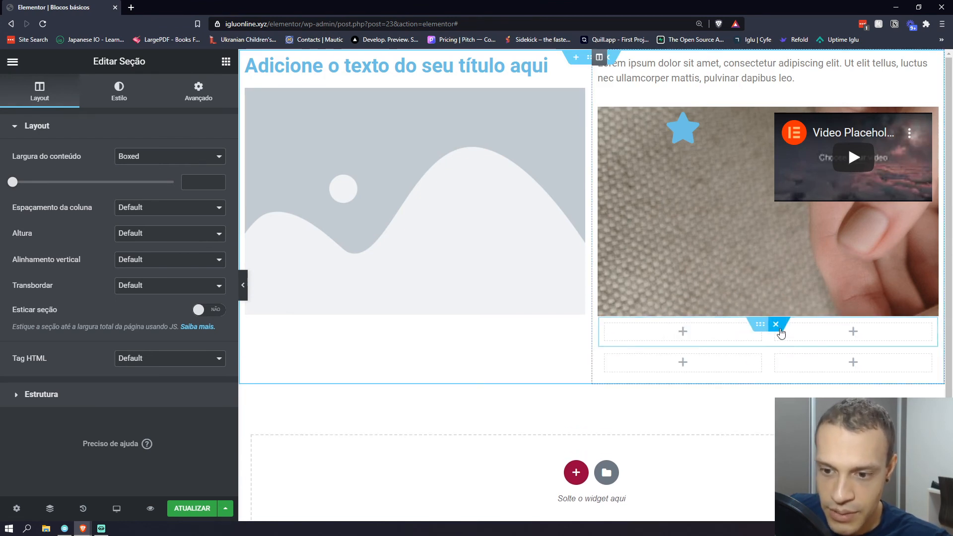
pyautogui.click(777, 329)
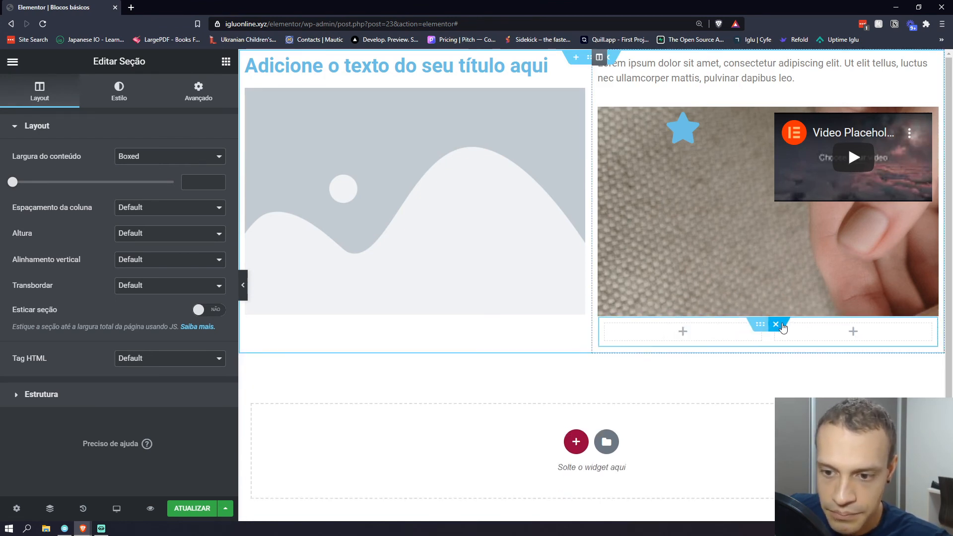
pyautogui.click(777, 326)
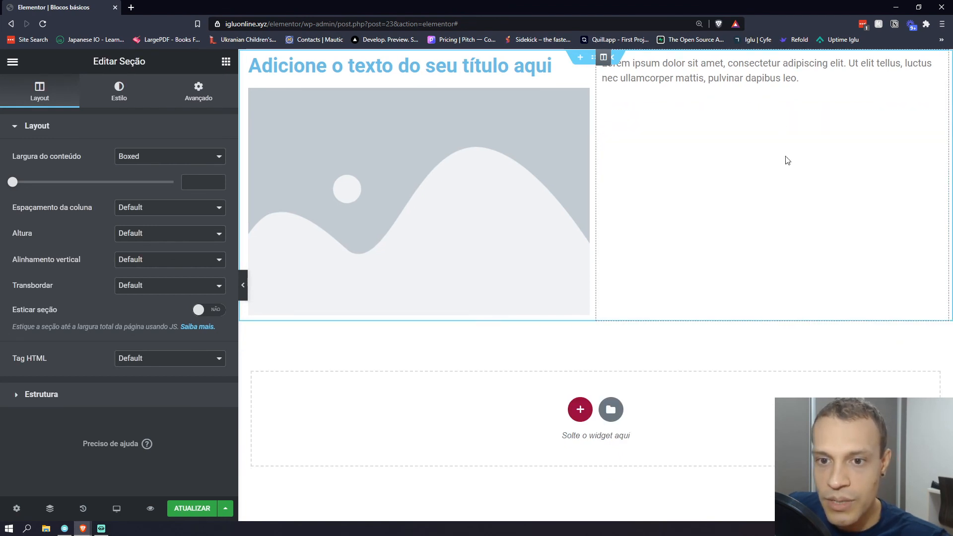
# Delete the image widget from the first column and give the outer section a classic background in black, #000000
pyautogui.rightClick(588, 100)
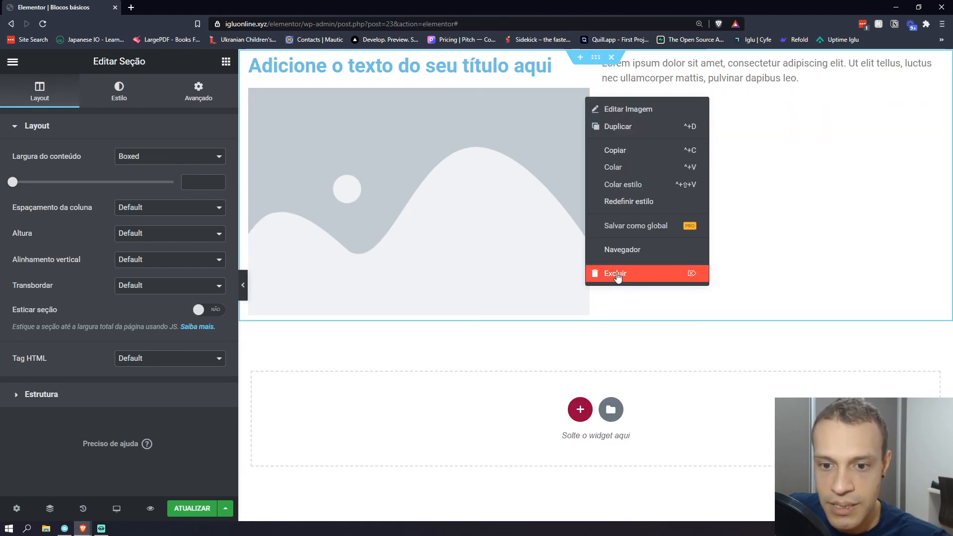
pyautogui.click(617, 277)
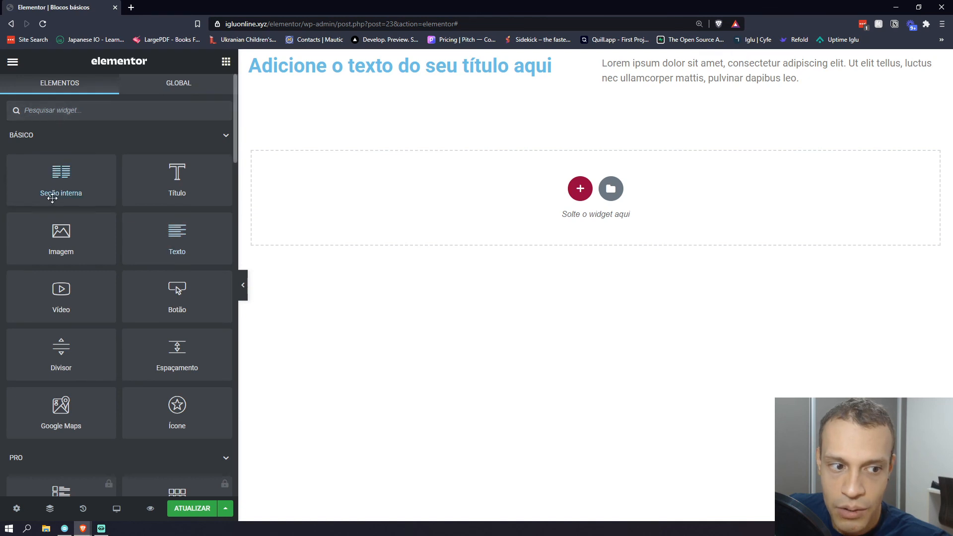
pyautogui.click(259, 94)
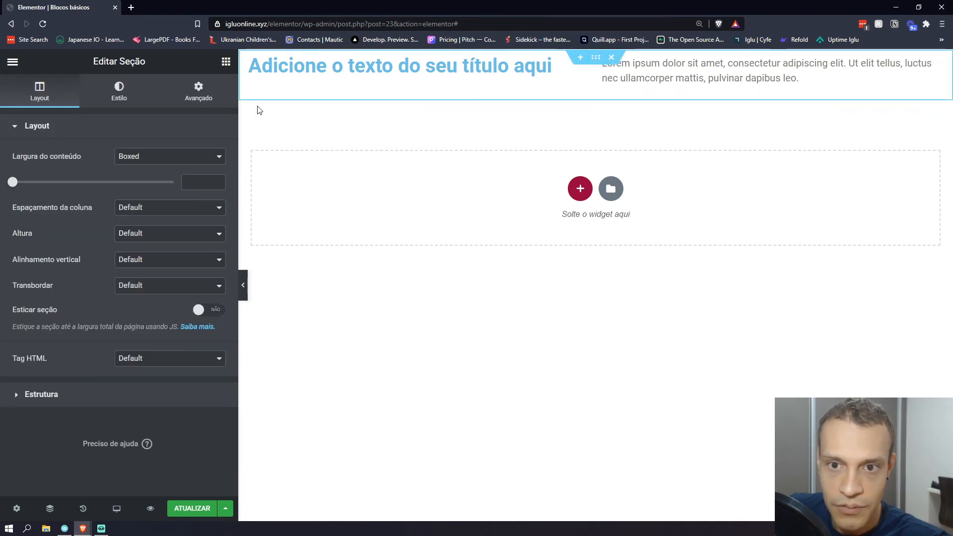
pyautogui.click(118, 95)
pyautogui.click(167, 183)
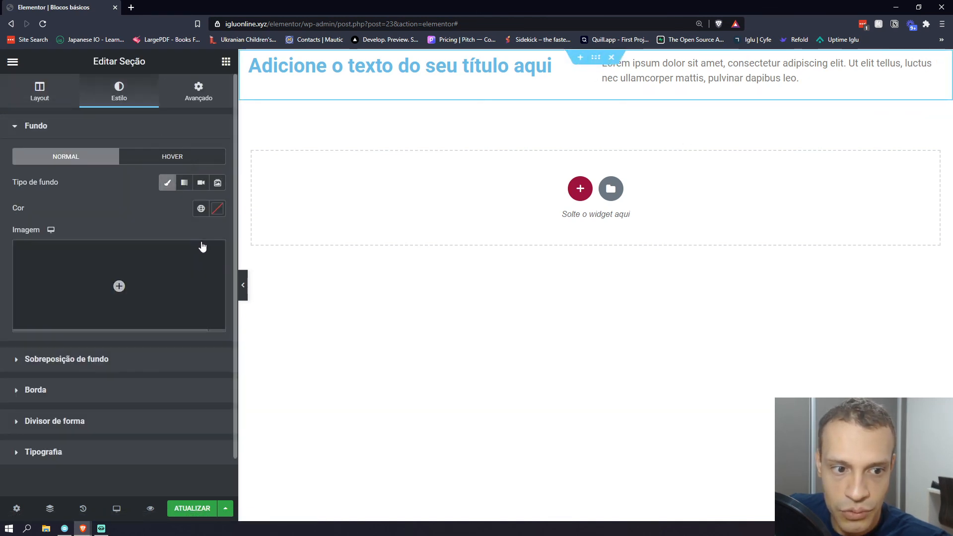
pyautogui.click(216, 211)
pyautogui.moveTo(83, 284)
pyautogui.mouseDown()
pyautogui.moveTo(85, 308)
pyautogui.moveTo(149, 297)
pyautogui.moveTo(177, 309)
pyautogui.moveTo(207, 291)
pyautogui.moveTo(201, 313)
pyautogui.moveTo(206, 279)
pyautogui.moveTo(216, 368)
pyautogui.mouseUp()
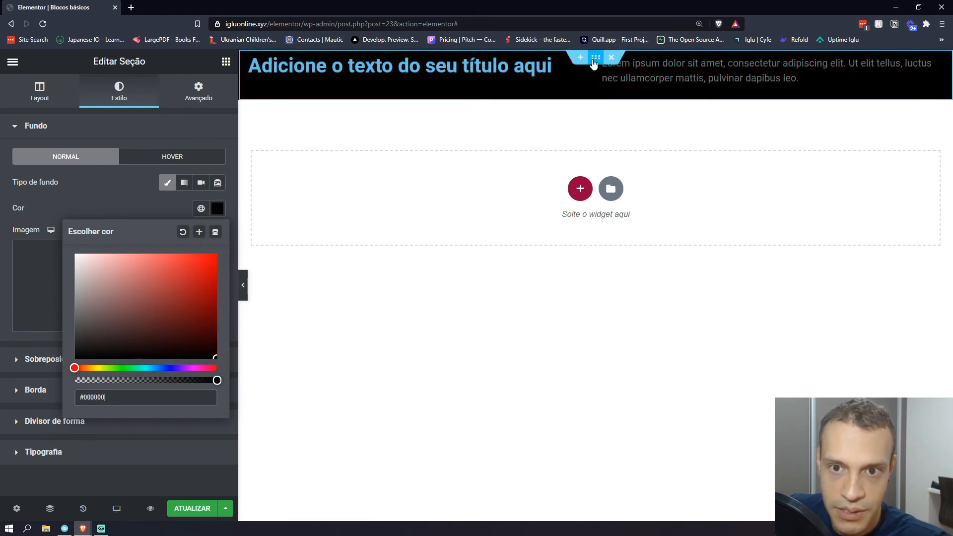
pyautogui.click(226, 61)
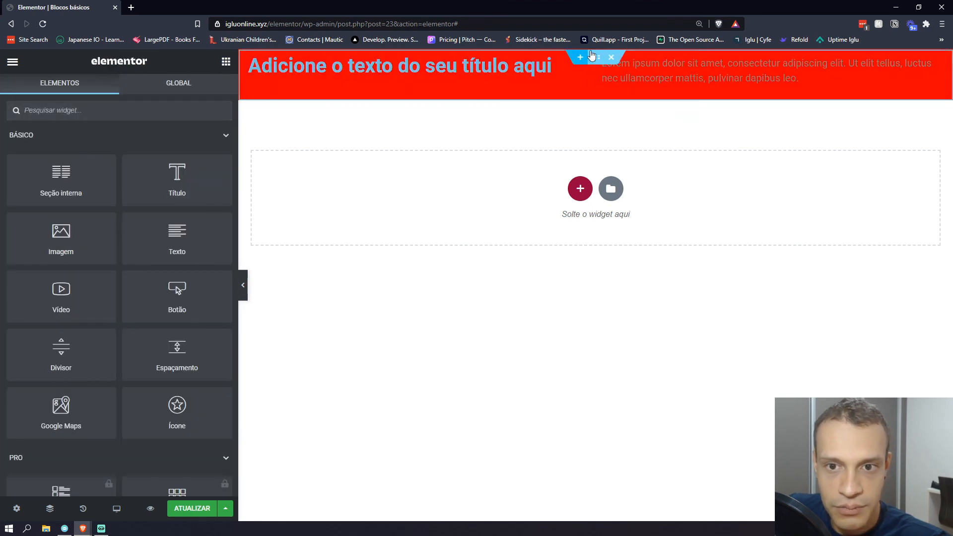
pyautogui.click(217, 208)
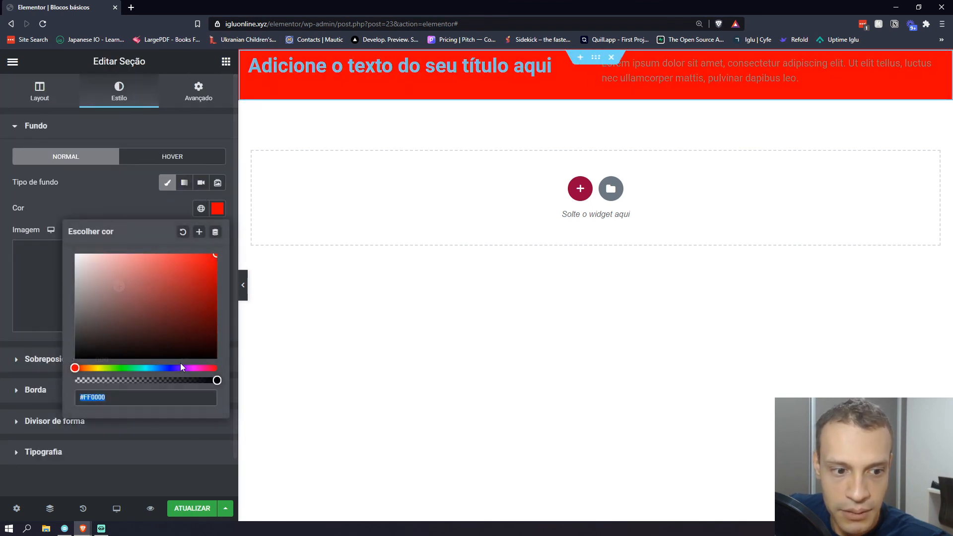
pyautogui.moveTo(206, 358); pyautogui.dragTo(226, 362)
pyautogui.click(153, 208)
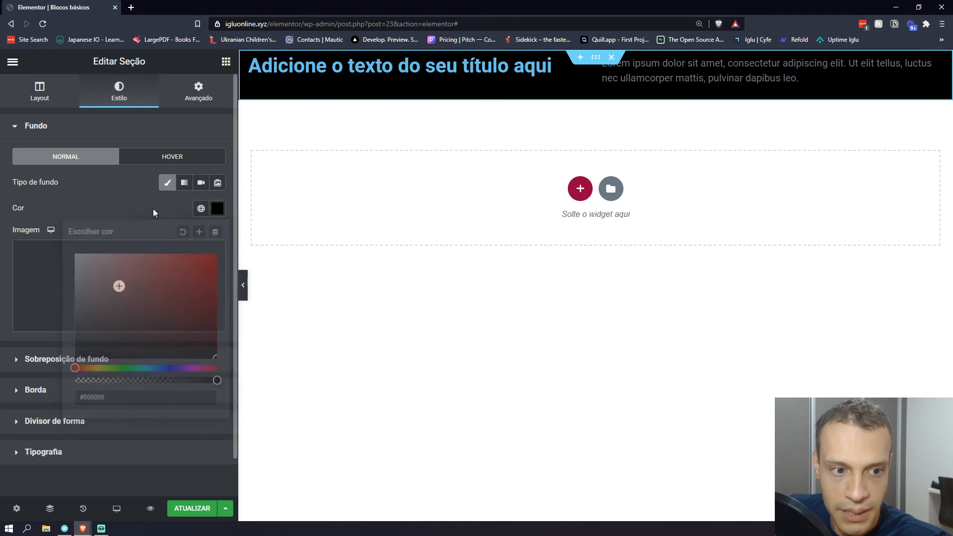
# Place a Seção interna widget below the title in the first column and delete one of its two columns
pyautogui.click(226, 61)
pyautogui.moveTo(59, 192); pyautogui.dragTo(380, 62)
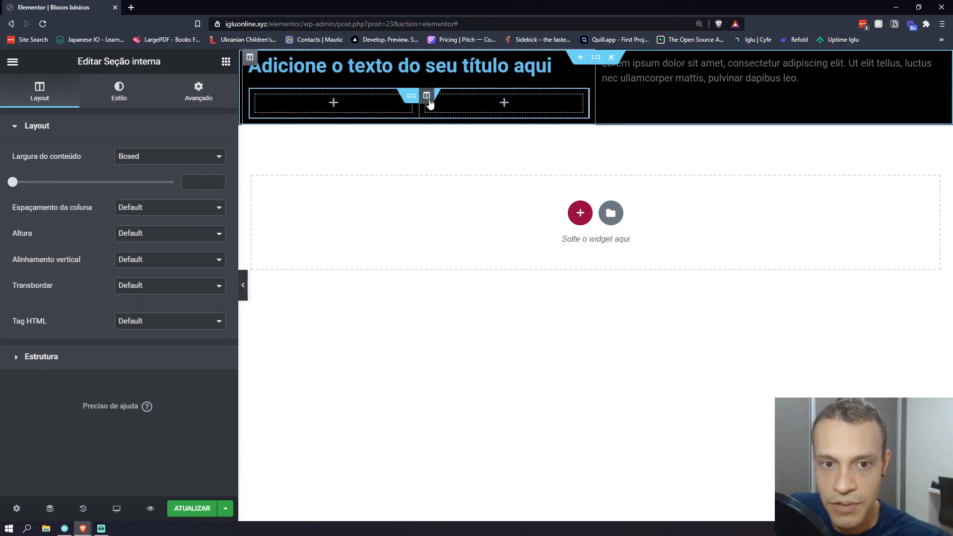
pyautogui.rightClick(429, 101)
pyautogui.click(459, 273)
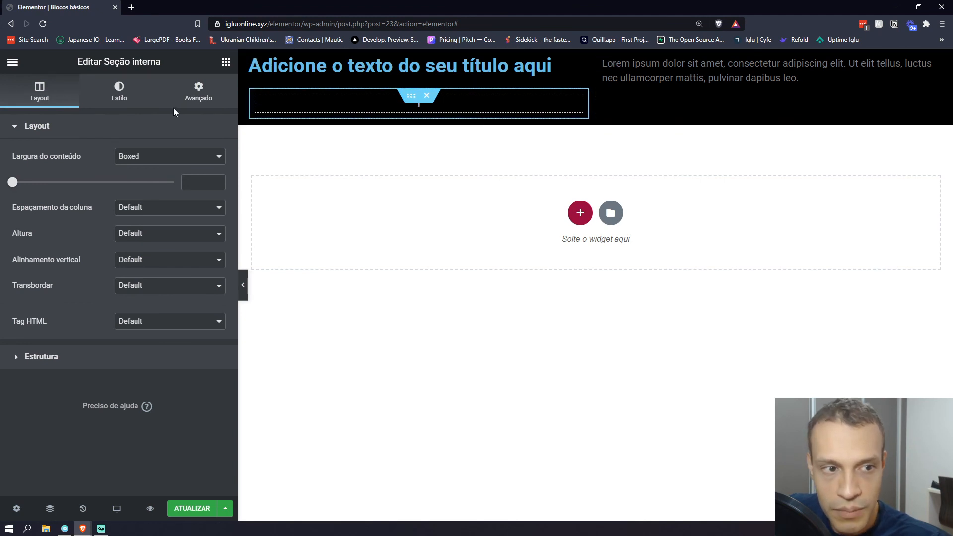
# Give the new inner section a classic background with a white colour
pyautogui.click(119, 92)
pyautogui.click(167, 182)
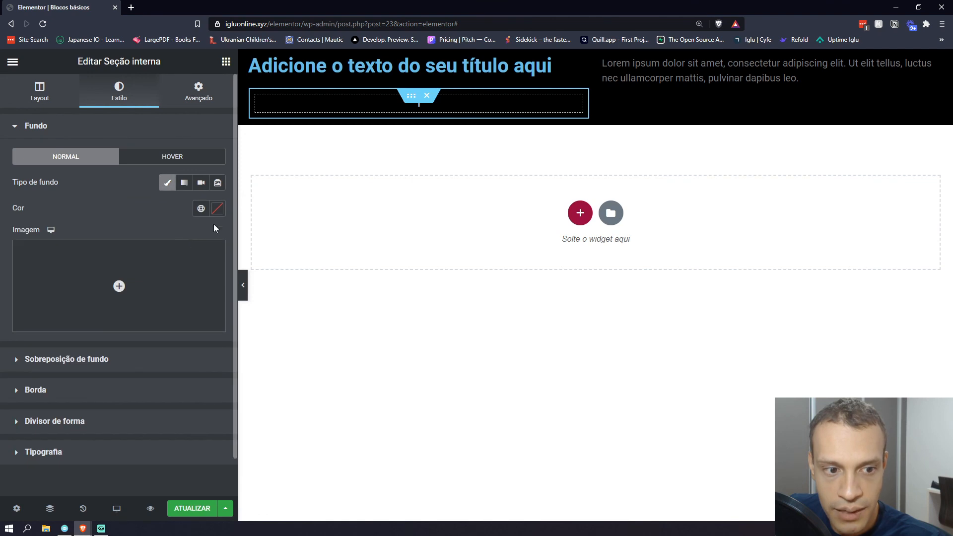
pyautogui.click(217, 209)
pyautogui.moveTo(174, 267); pyautogui.dragTo(28, 214)
pyautogui.click(137, 191)
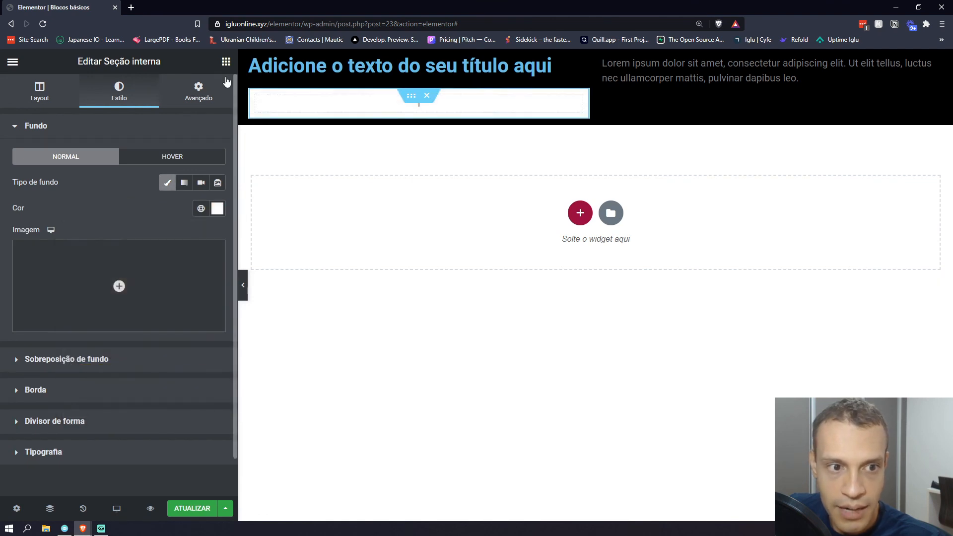
# Place a Título widget inside the white inner section and a Texto widget below it
pyautogui.click(225, 61)
pyautogui.moveTo(177, 181); pyautogui.dragTo(398, 105)
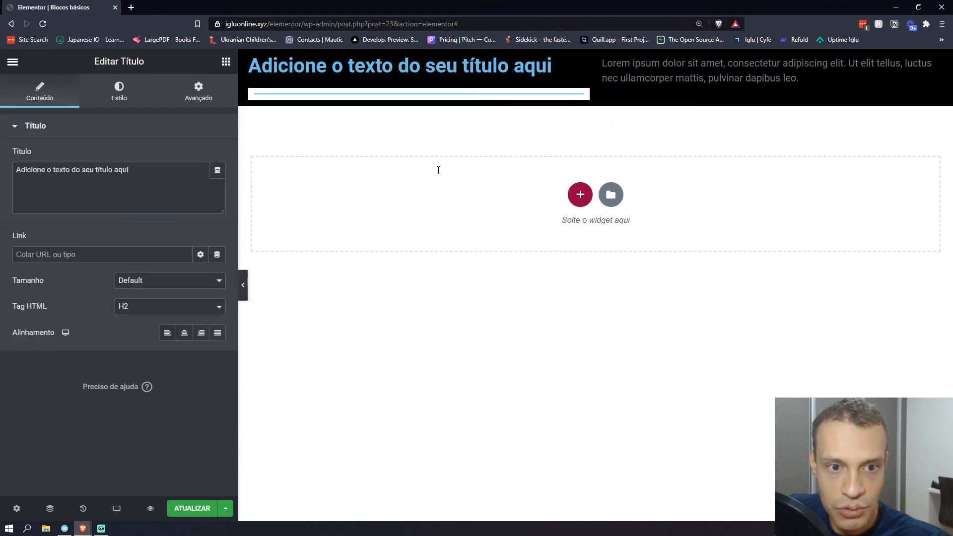
pyautogui.click(411, 98)
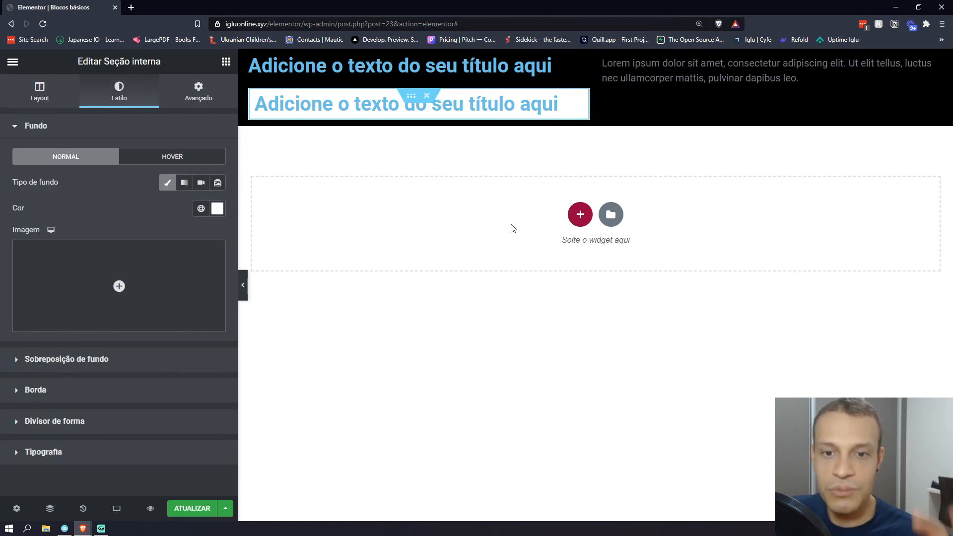
pyautogui.click(226, 62)
pyautogui.moveTo(177, 233); pyautogui.dragTo(415, 111)
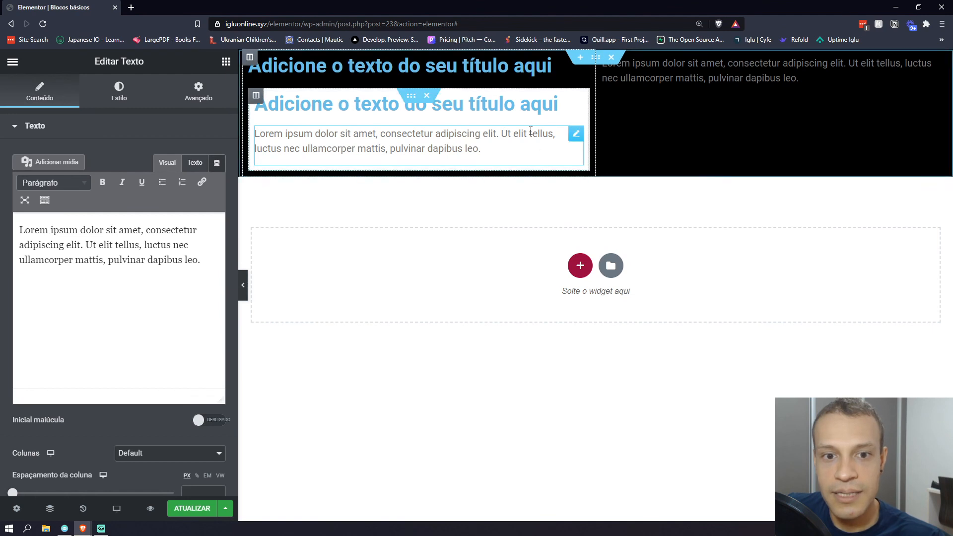
# Unlink the padding values of the outer section's first column and set its right and left padding to 100 px
pyautogui.click(194, 92)
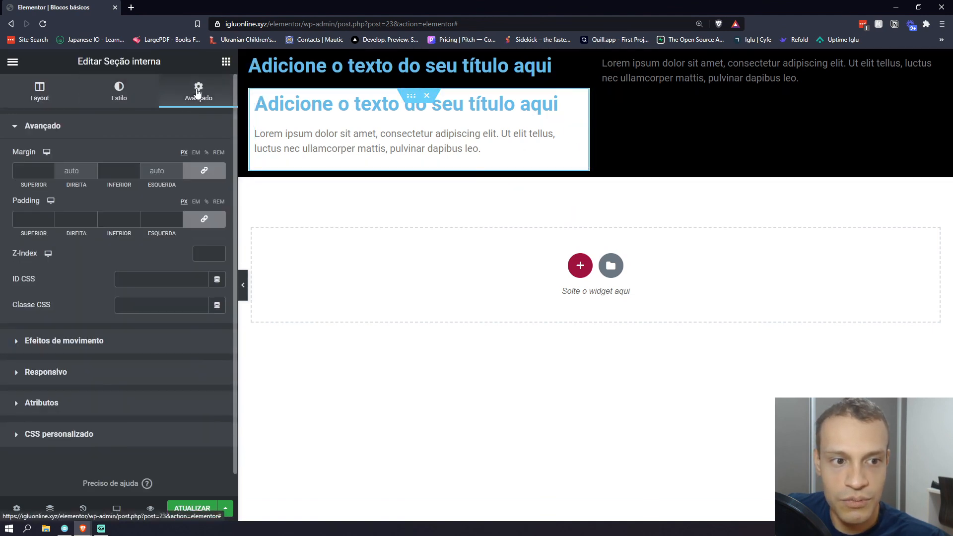
pyautogui.click(189, 172)
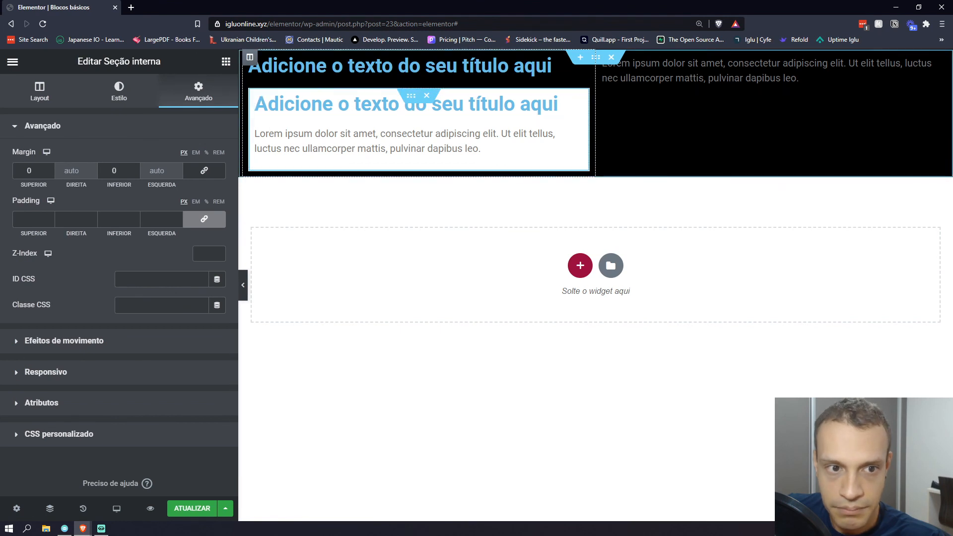
pyautogui.click(250, 56)
pyautogui.click(208, 89)
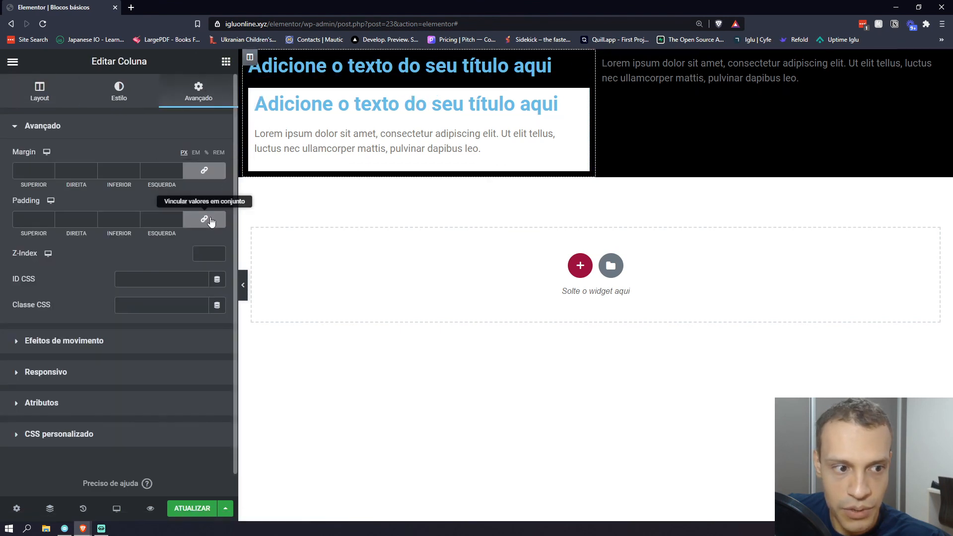
pyautogui.click(204, 219)
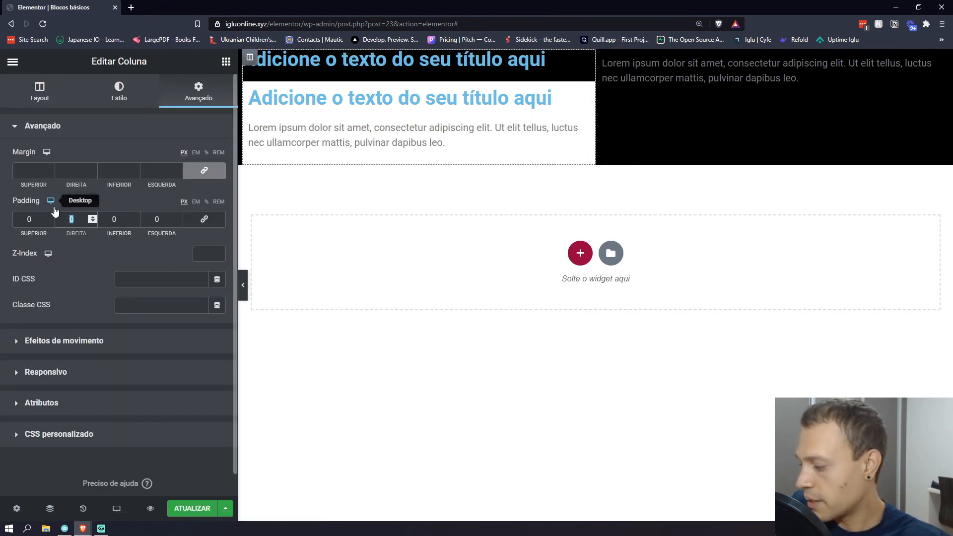
pyautogui.write('100')
pyautogui.press('Tab')
pyautogui.press('Tab')
pyautogui.write('100')
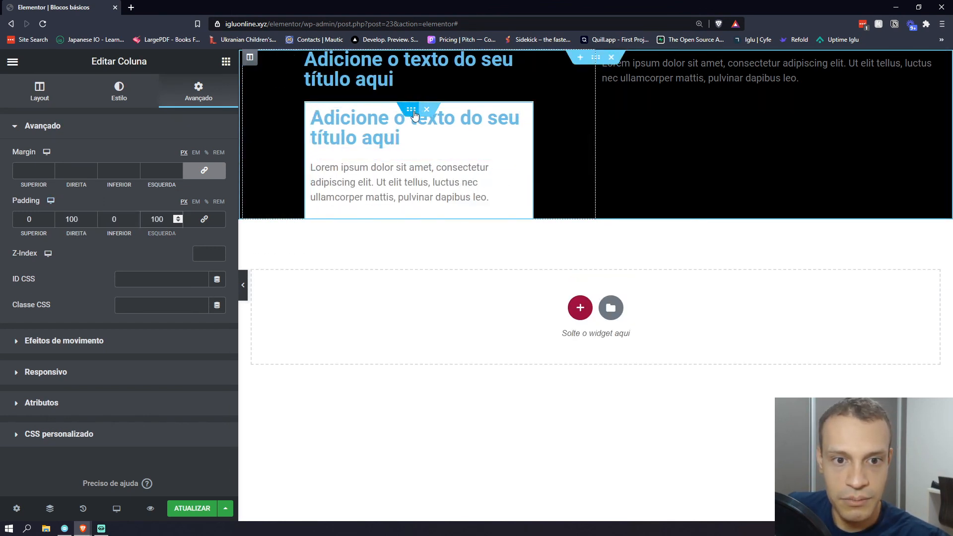
# Set the first column's bottom and top padding to 50 px each
pyautogui.write('50')
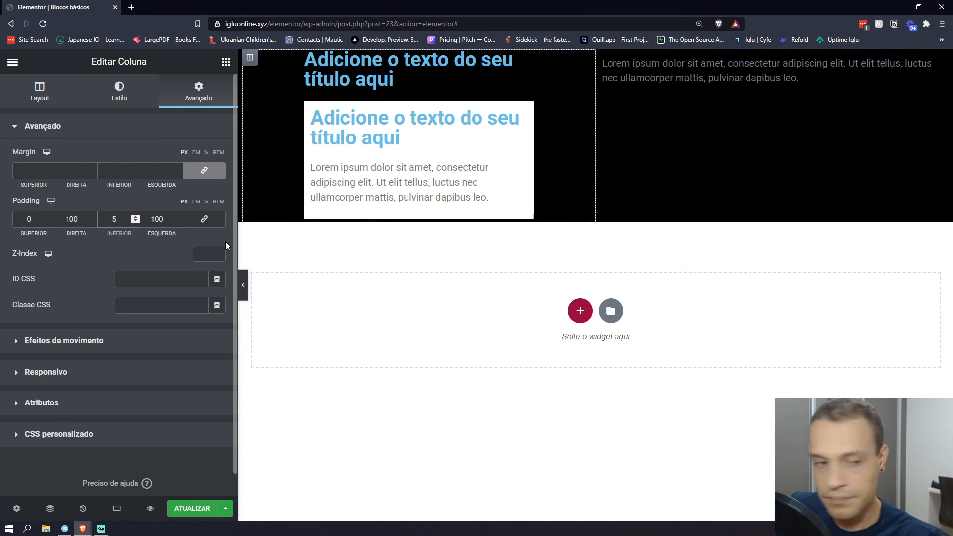
pyautogui.hotkey('shift', 'Tab')
pyautogui.hotkey('shift', 'Tab')
pyautogui.write('50')
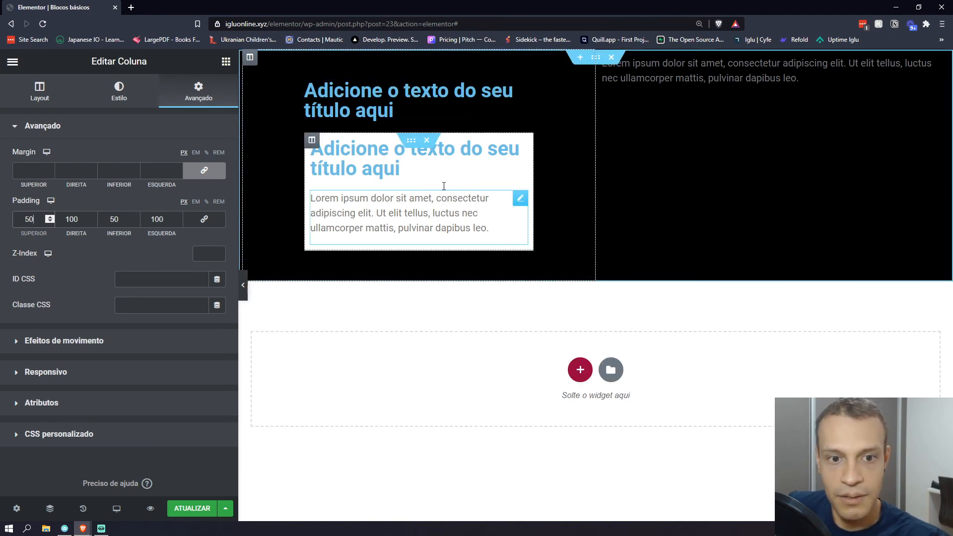
# Set the white inner section's padding to 25 px on all four sides
pyautogui.click(411, 140)
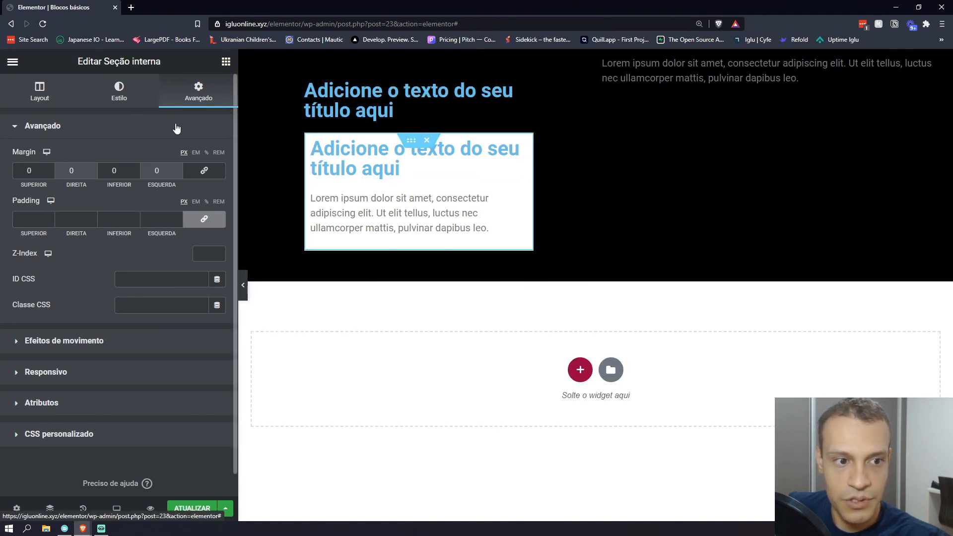
pyautogui.click(120, 92)
pyautogui.click(196, 91)
pyautogui.click(157, 220)
pyautogui.write('25')
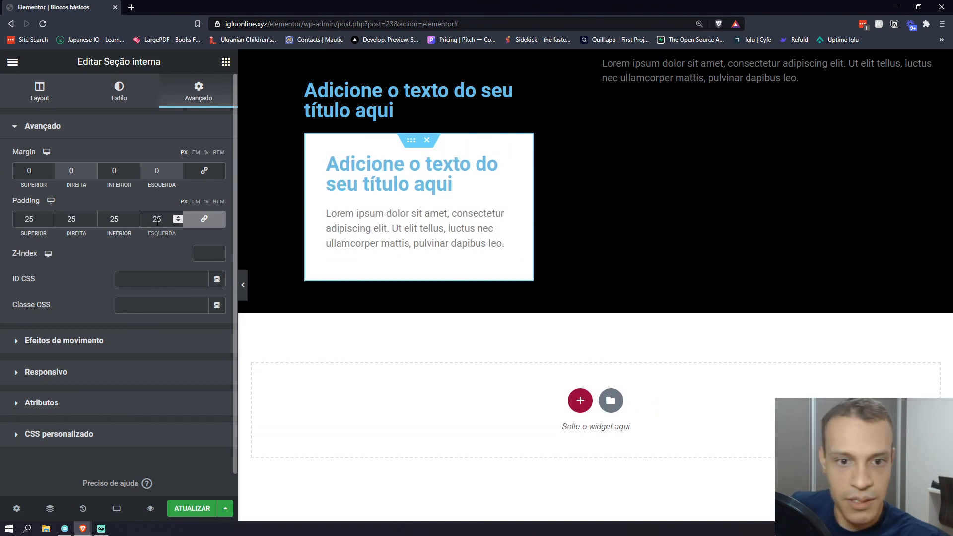
# Round the inner section's corners by 25 px and give it a box shadow in semi-transparent white, rgba(255, 255, 255, 0.5)
pyautogui.click(119, 92)
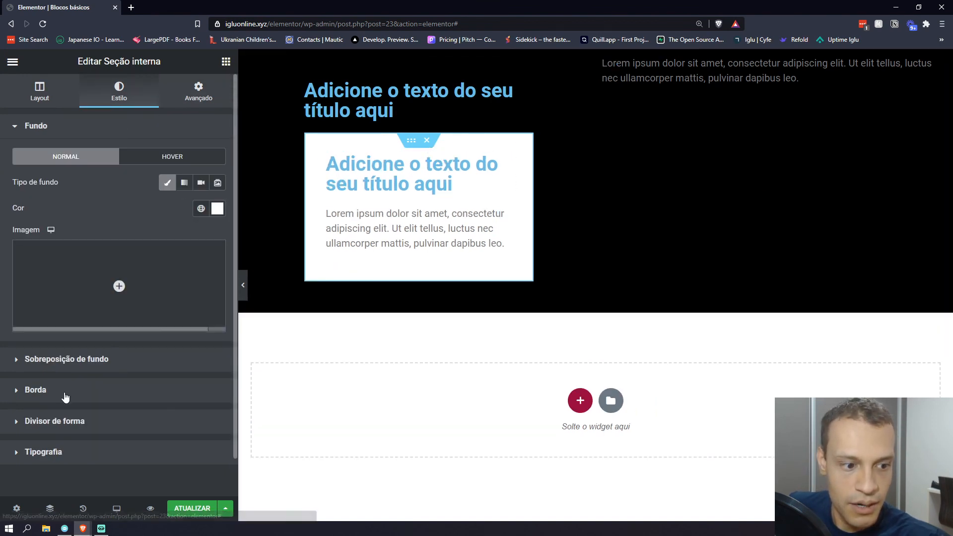
pyautogui.click(64, 391)
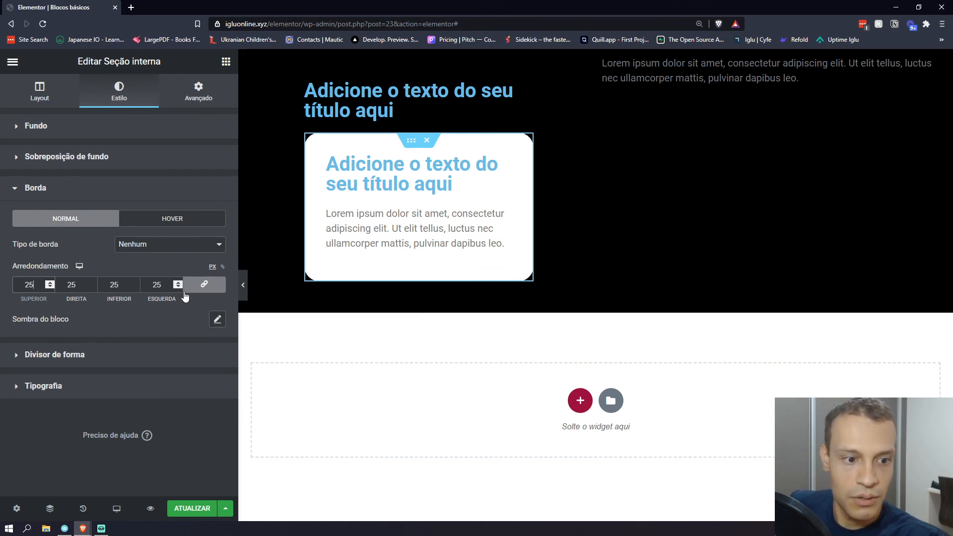
pyautogui.click(218, 319)
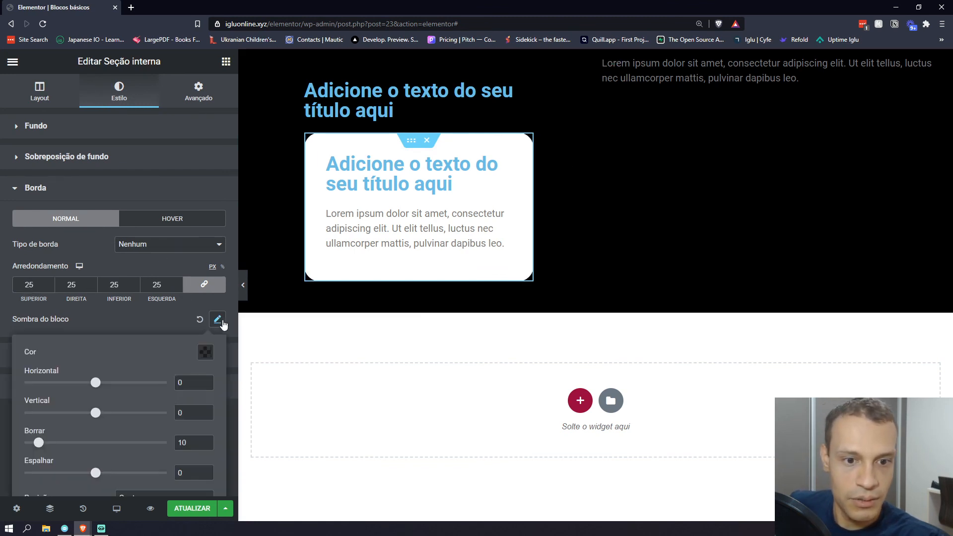
pyautogui.click(203, 354)
pyautogui.moveTo(102, 275); pyautogui.dragTo(3, 139)
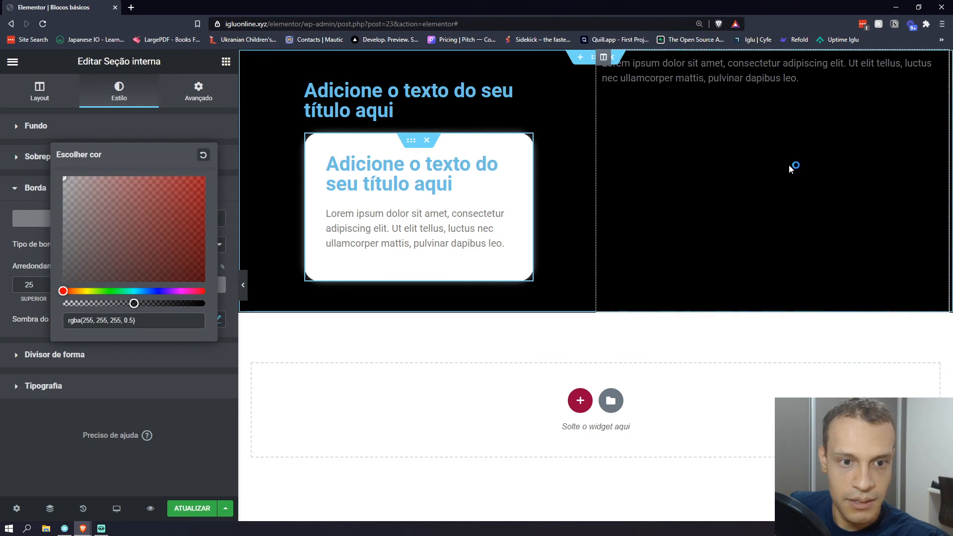
pyautogui.click(736, 71)
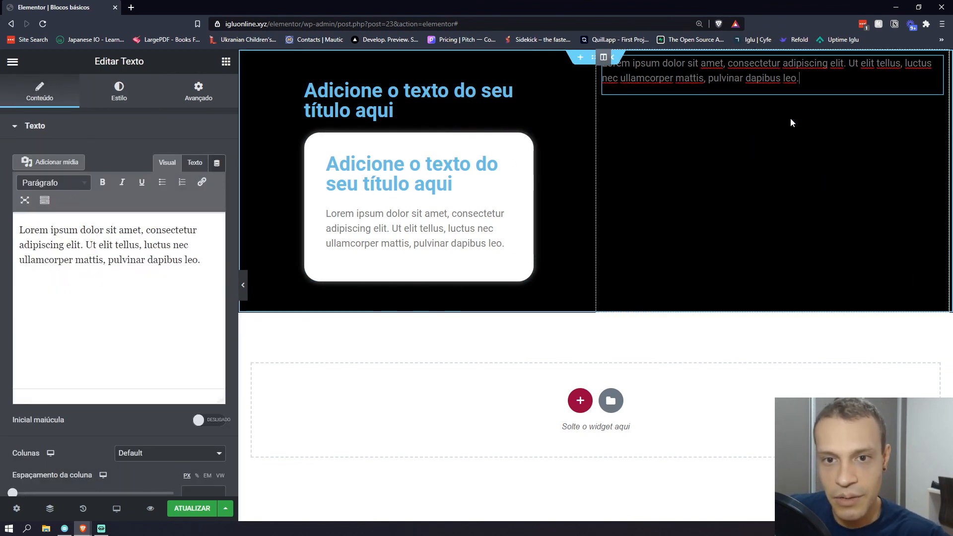
# Set the book image from the media library as the outer section's background image
pyautogui.click(596, 57)
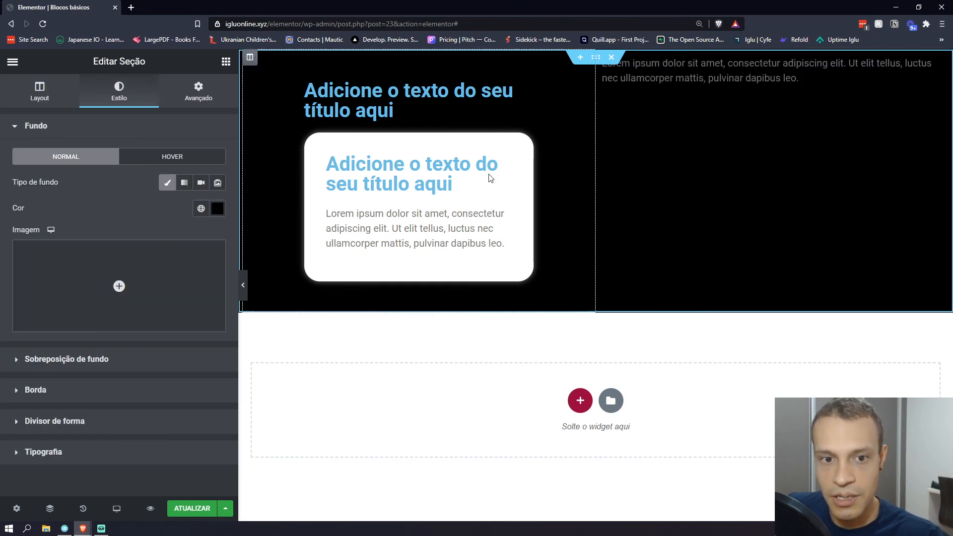
pyautogui.click(115, 309)
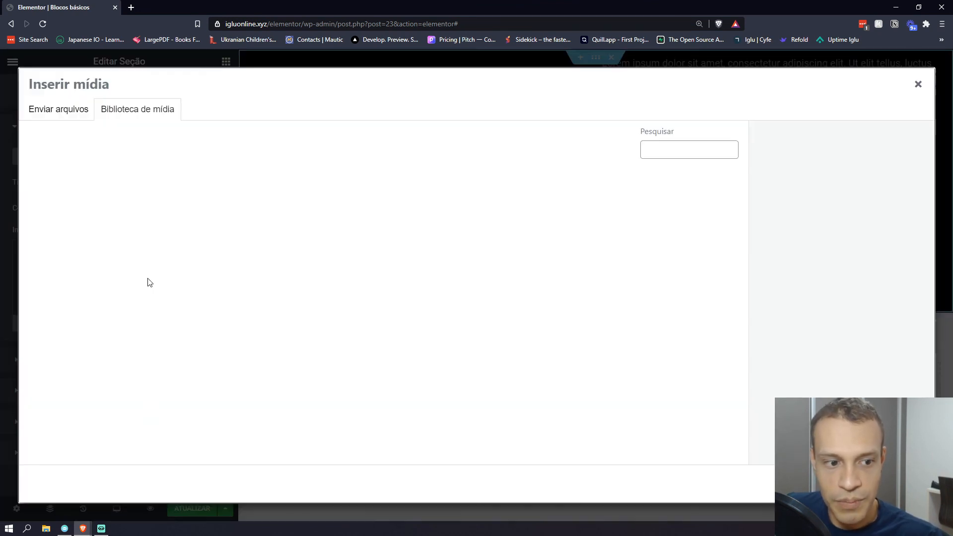
pyautogui.click(74, 208)
pyautogui.click(896, 483)
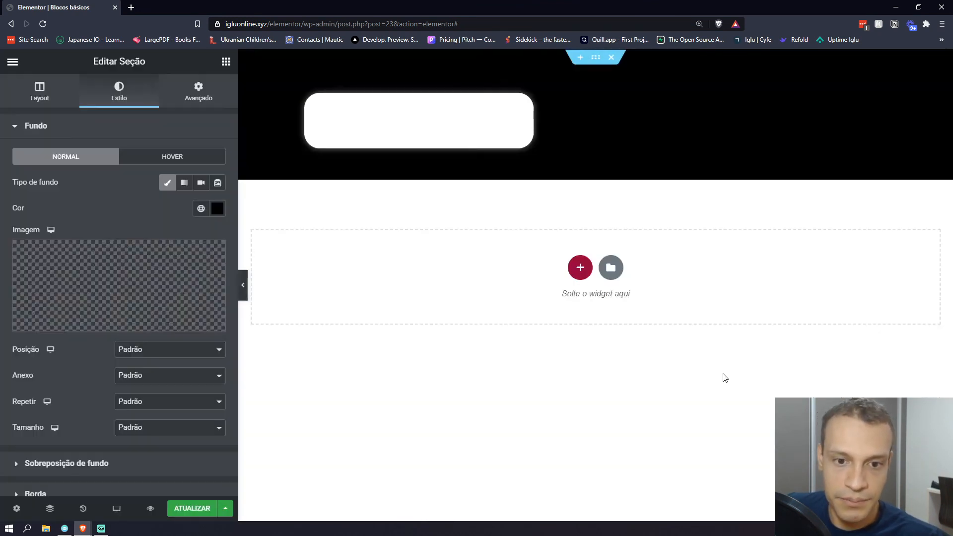
# Delete the title widget above the white inner section in the first column
pyautogui.rightClick(431, 102)
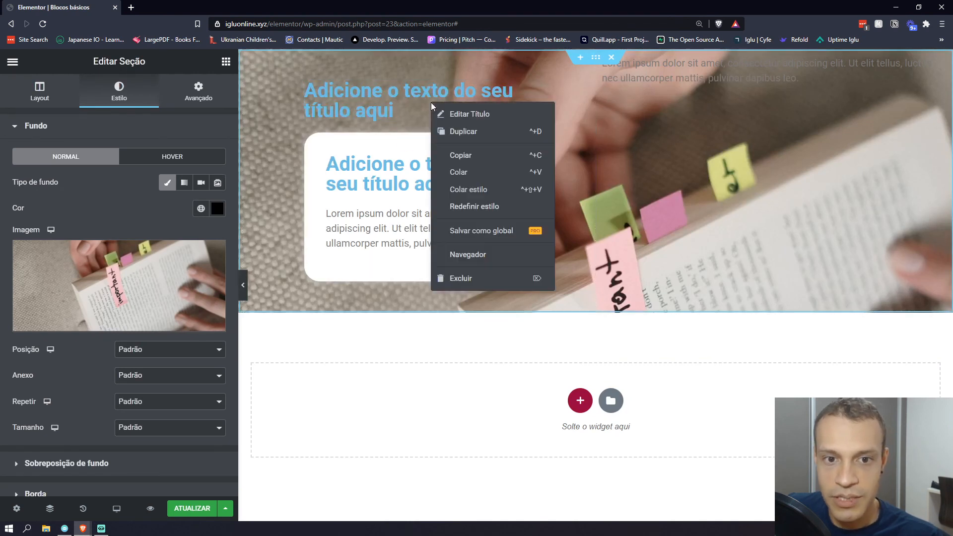
pyautogui.click(332, 101)
pyautogui.tripleClick(331, 101)
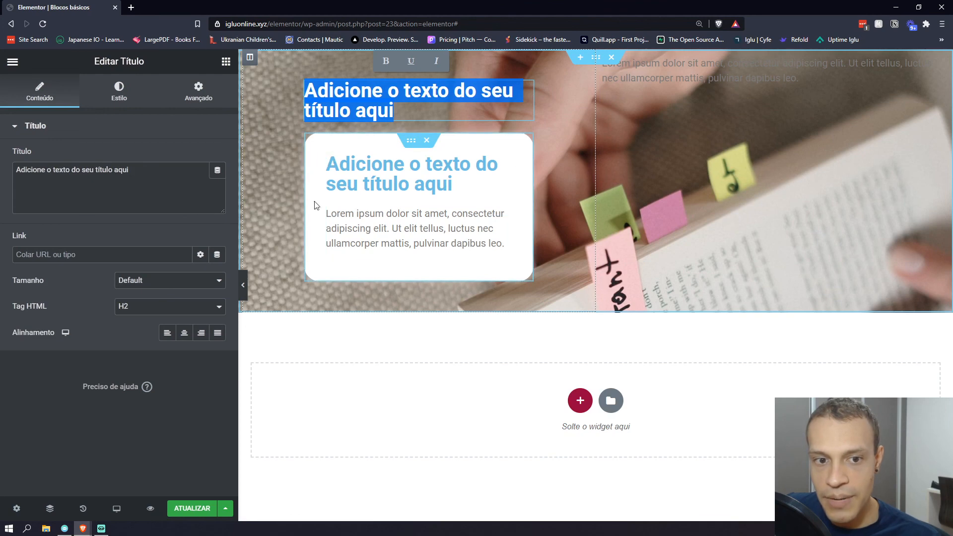
pyautogui.rightClick(427, 113)
pyautogui.click(485, 289)
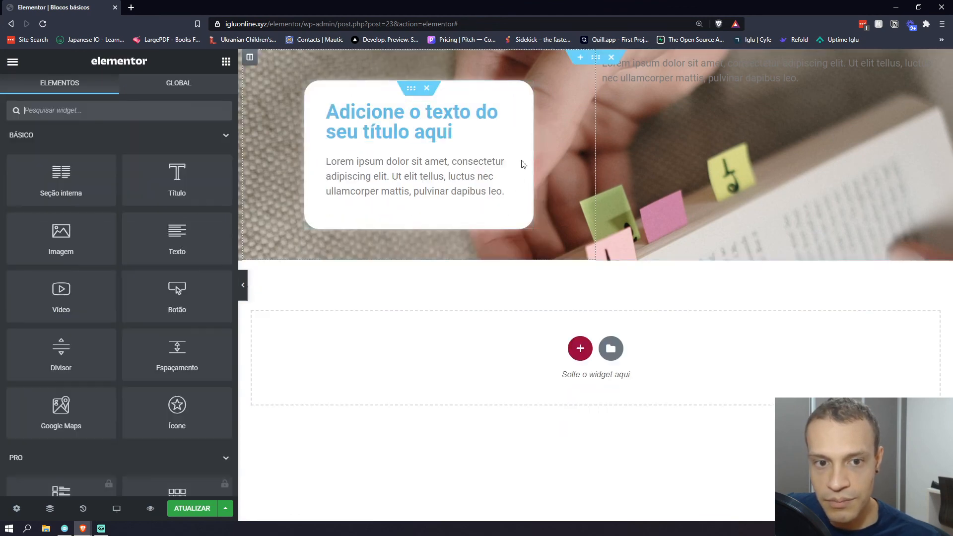